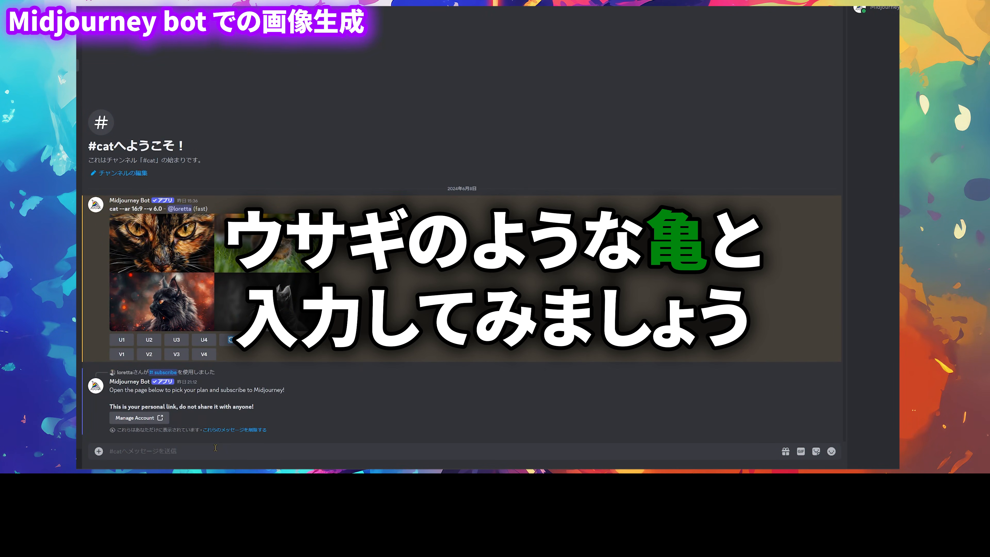
- Generate images with the imagine command from "ウサギのような亀", using its English translation "Tortoise like a Hare" as the prompt
type("/")
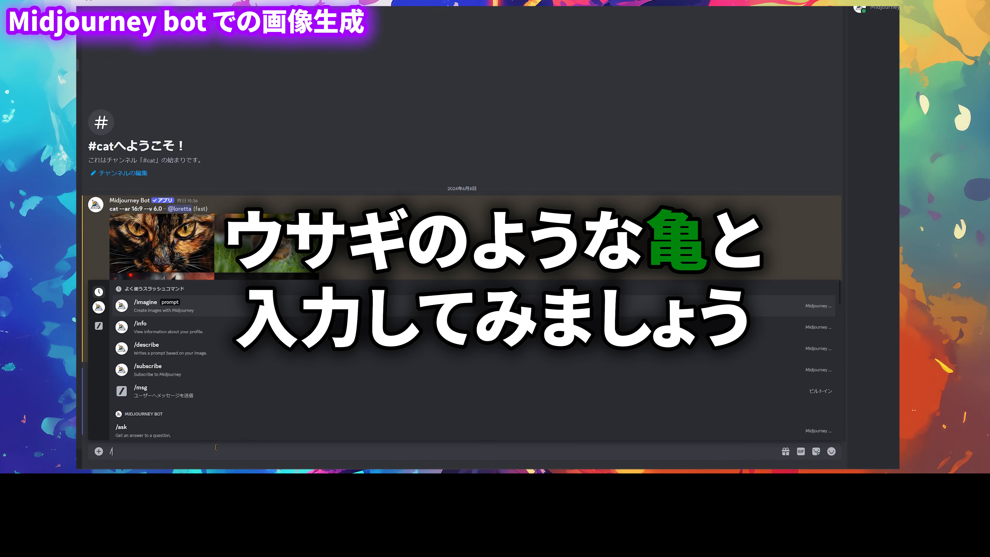
key("Return")
type("ウサギのような亀")
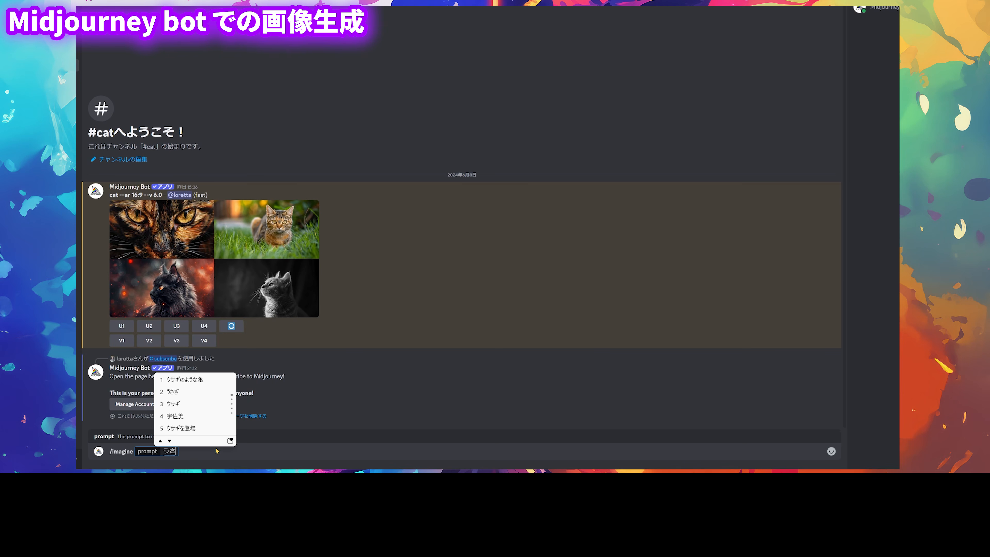
key("Return")
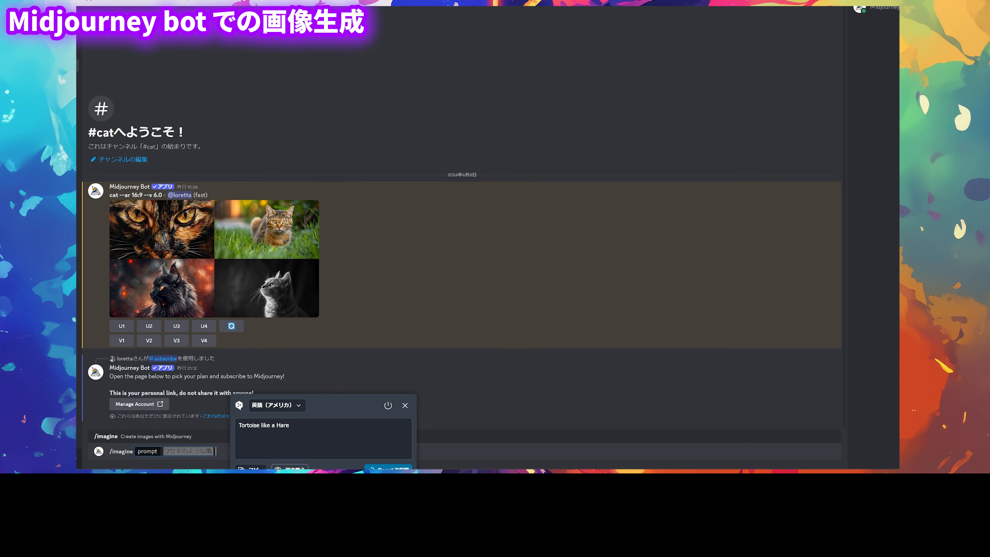
key("Return")
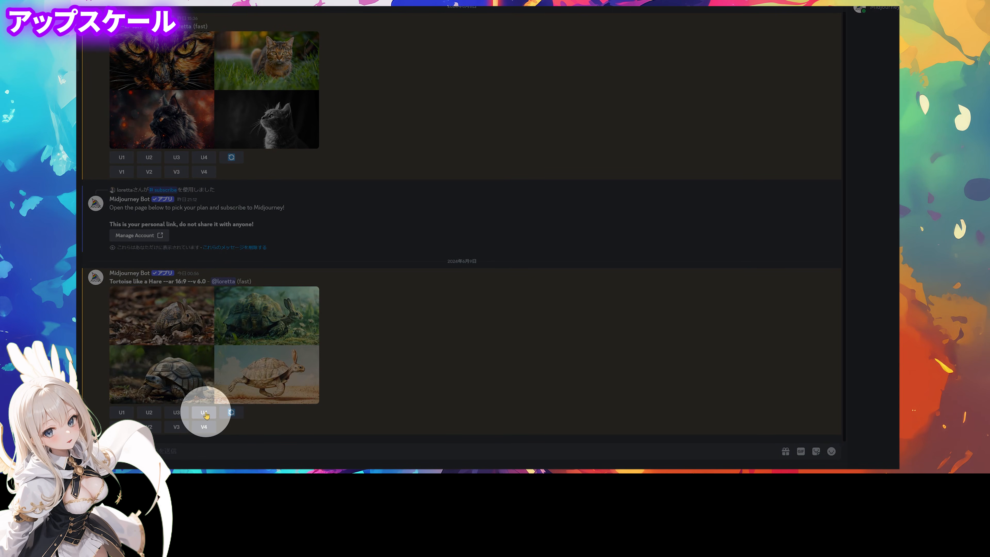
- Upscale the fourth tortoise image from the grid and save the resulting image to the computer
left_click(204, 412)
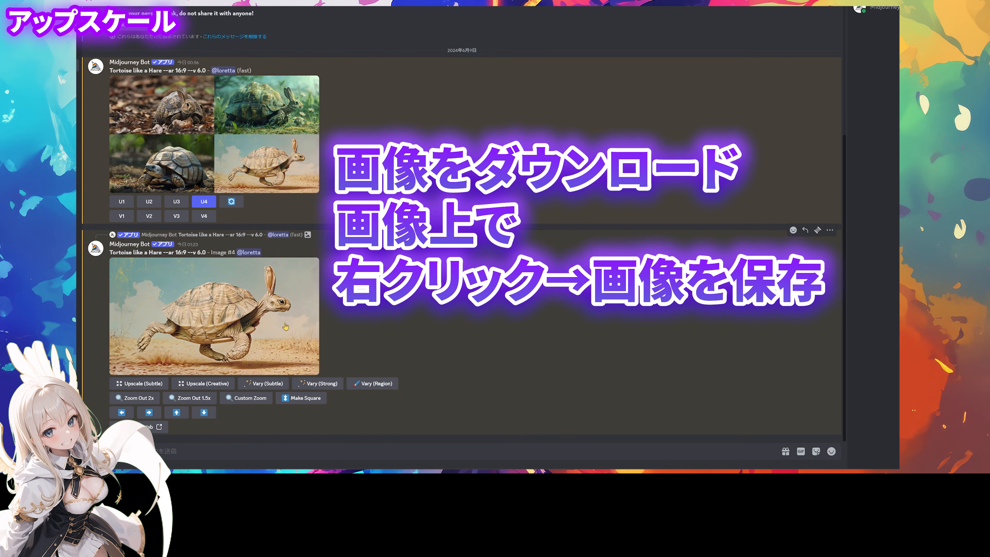
right_click(286, 327)
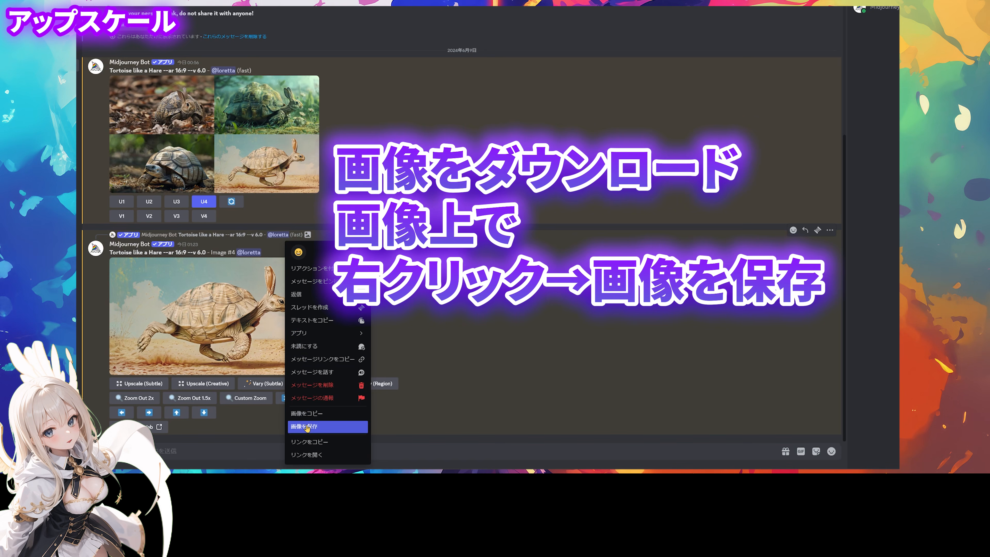
left_click(307, 427)
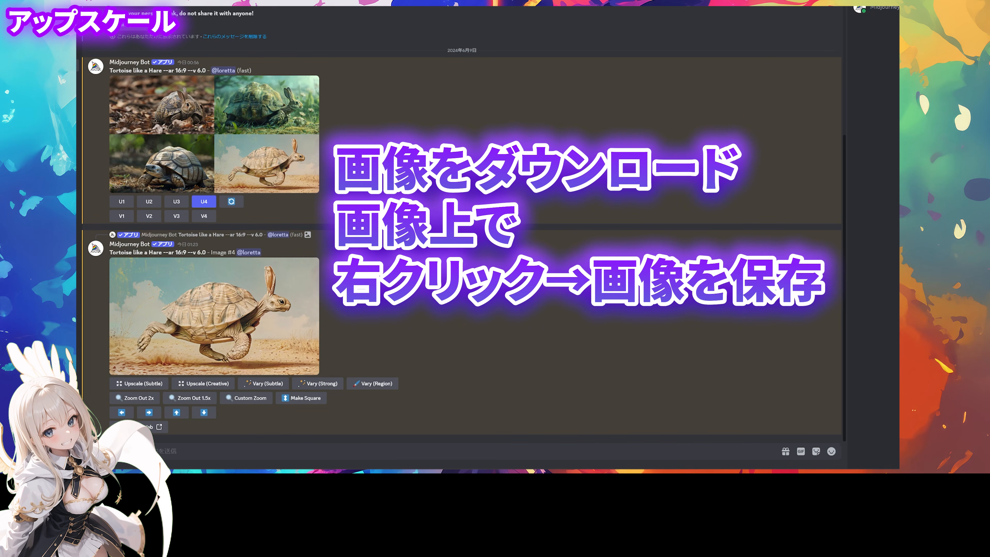
left_click(297, 281)
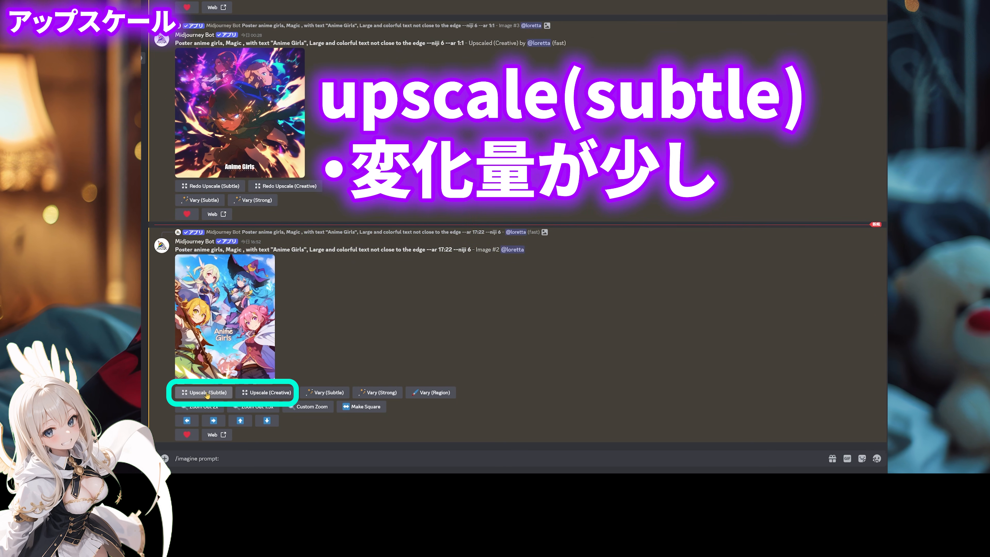
- Upscale the selected "Anime Girls" poster with both the Subtle and the Creative option
left_click(207, 393)
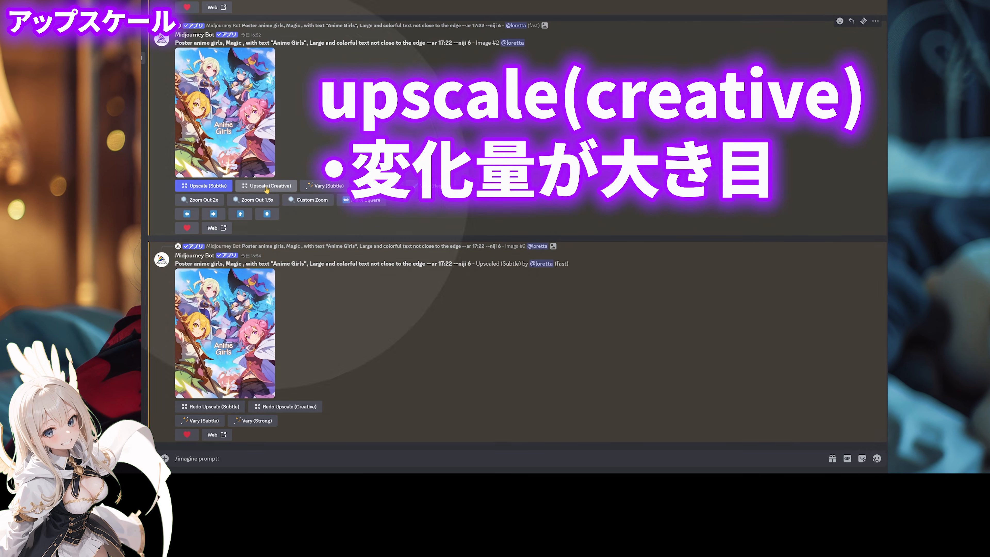
left_click(267, 187)
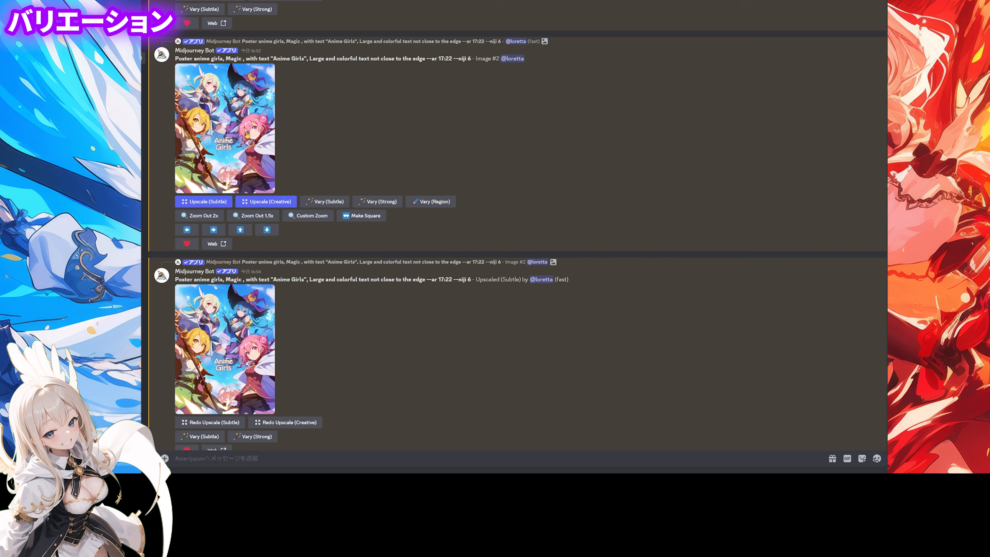
- Create subtle variations of the "Anime Girls" poster, submitting the remix prompt without edits
left_click(334, 202)
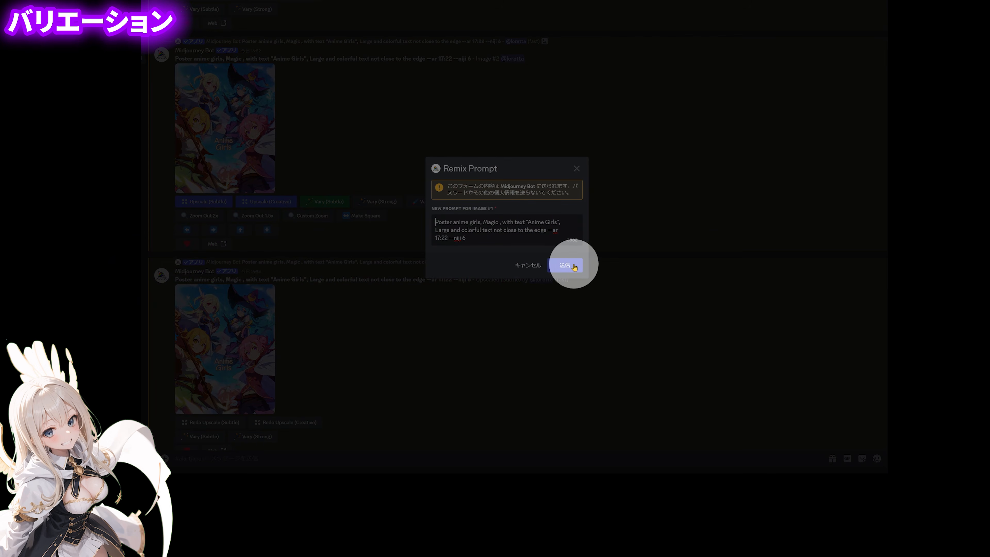
left_click(565, 265)
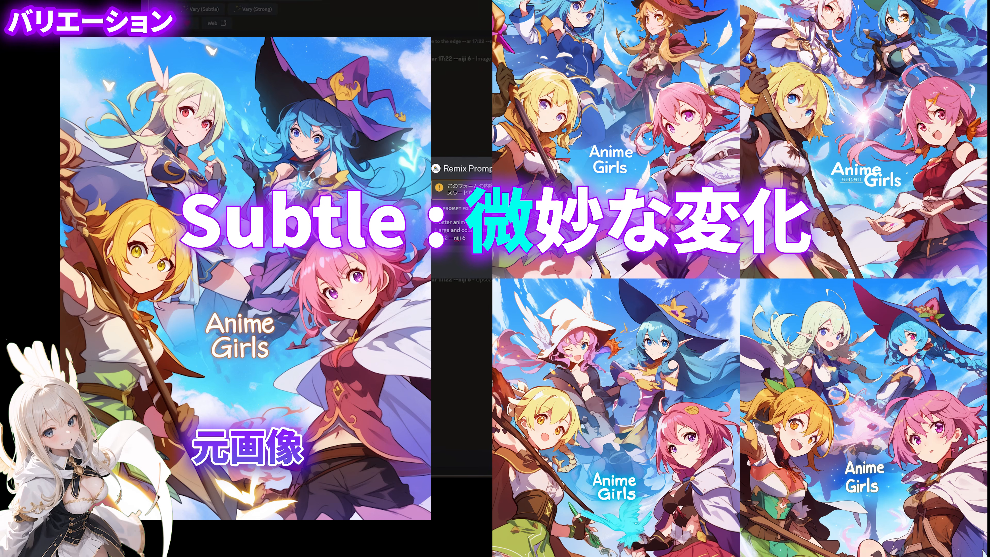
key("Escape")
scroll(316, 235, "up", 5)
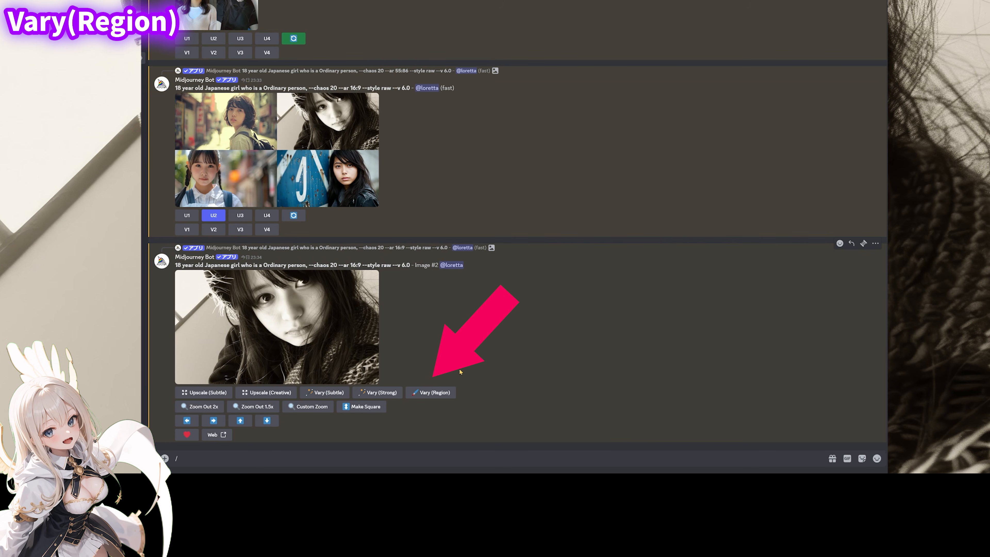
- Open the black-and-white portrait for Vary (Region) and mark rectangular areas over the face and the background
left_click(437, 396)
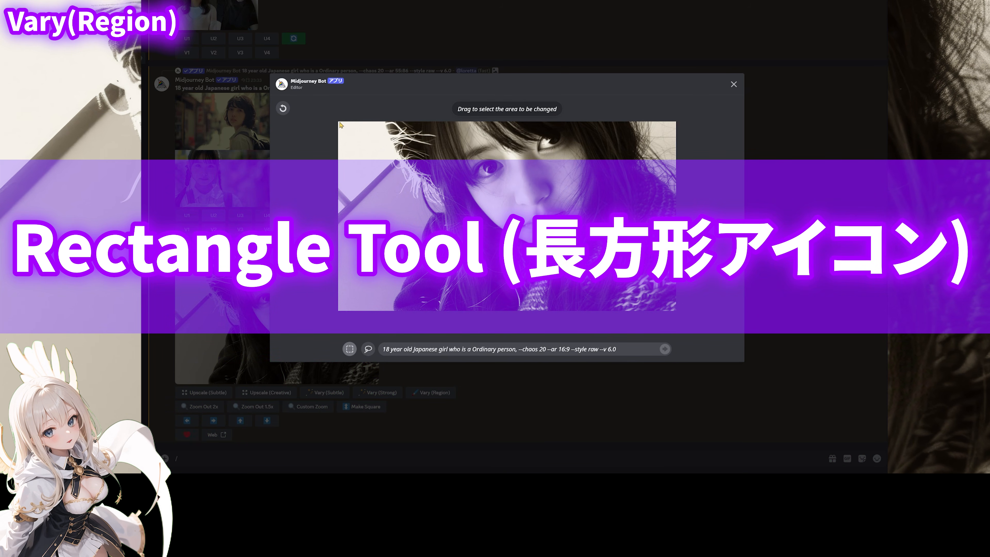
left_click_drag(451, 151, 613, 272)
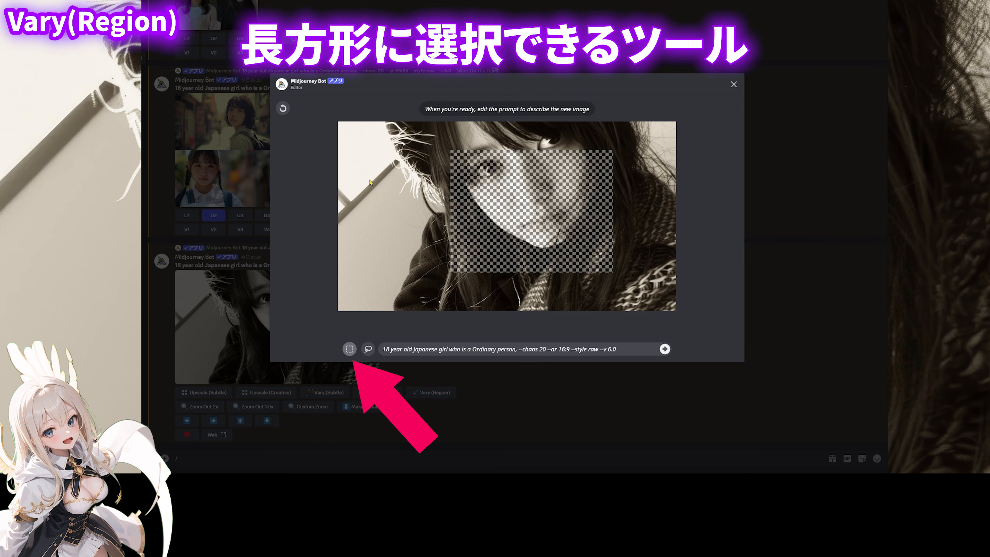
left_click_drag(358, 140, 432, 205)
mouse_move(396, 239)
left_mouse_down()
mouse_move(429, 279)
mouse_move(424, 272)
left_mouse_up()
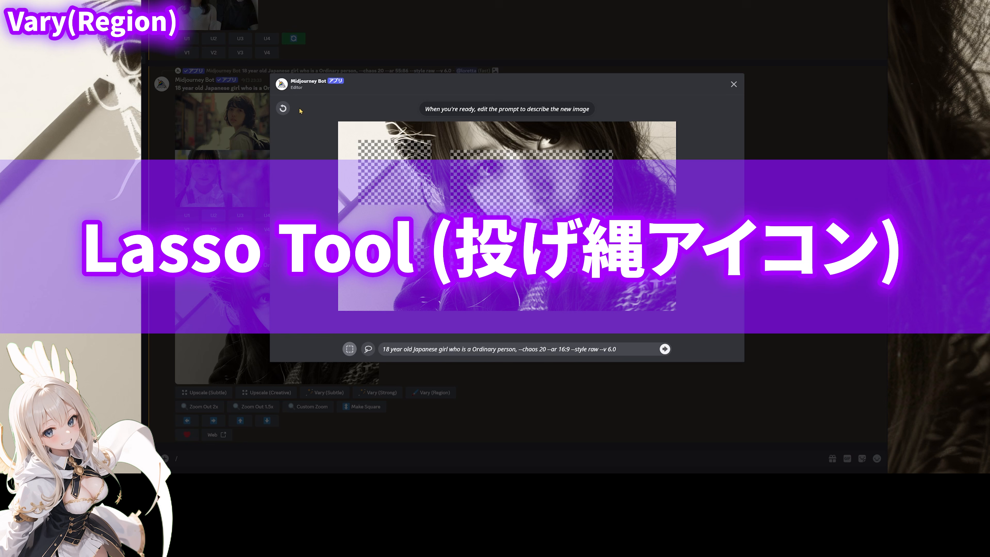
- Undo all the rectangular area selections on the portrait
left_click(284, 108)
left_click(283, 108)
left_click(284, 108)
- Outline the portrait's face freehand with the Lasso tool, then undo the freehand selections
left_click(369, 349)
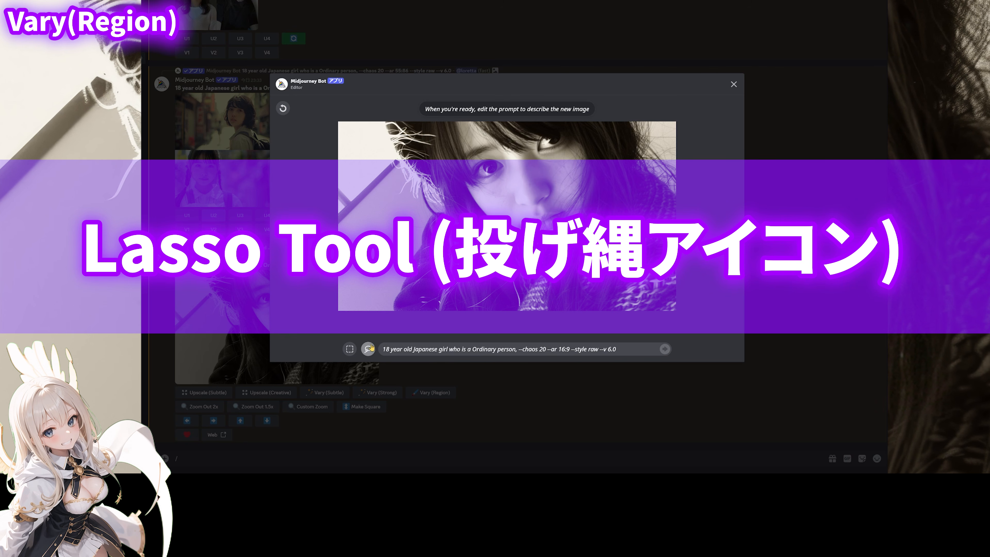
mouse_move(440, 155)
left_mouse_down()
mouse_move(554, 269)
mouse_move(624, 163)
mouse_move(502, 120)
mouse_move(437, 140)
mouse_move(440, 155)
left_mouse_up()
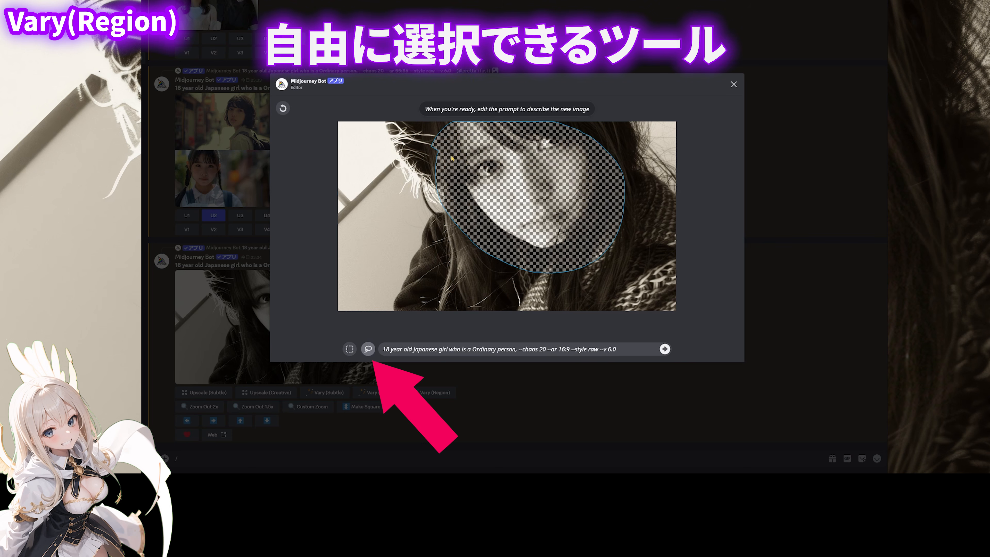
left_click(283, 109)
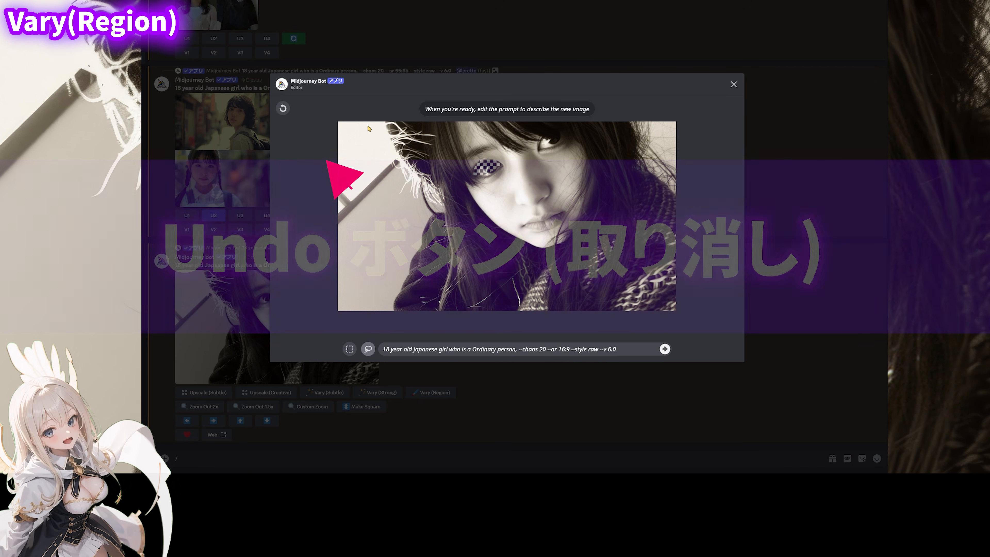
left_click(283, 109)
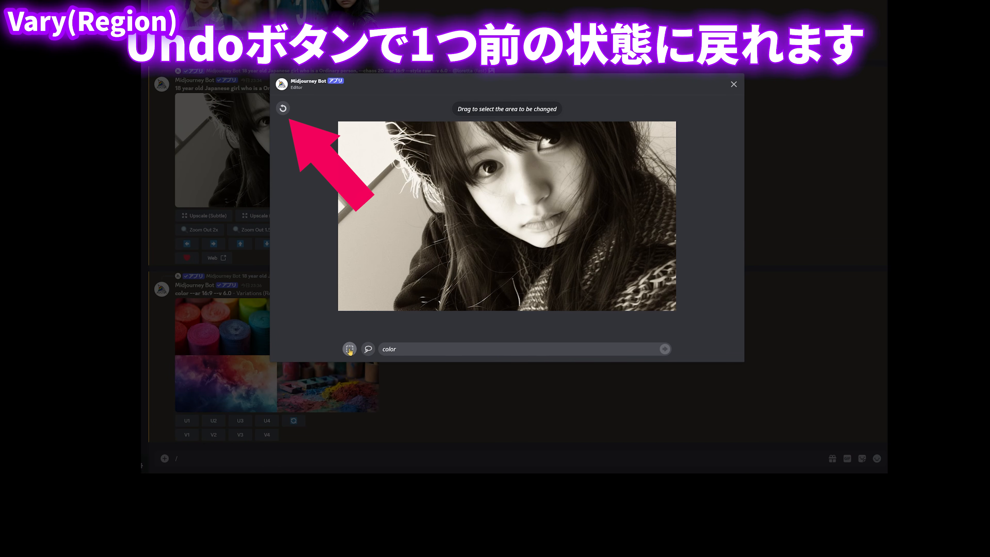
- Mark a rectangle over the portrait's mouth and submit the region variation with the prompt "smile"
left_click_drag(495, 172, 588, 253)
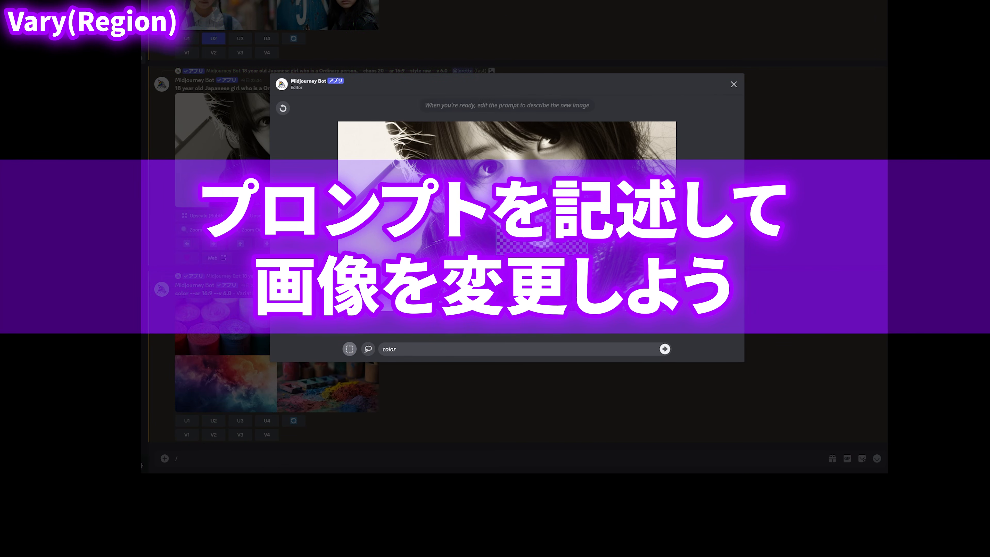
key("BackSpace")
key("BackSpace")
key("BackSpace")
key("BackSpace")
key("BackSpace")
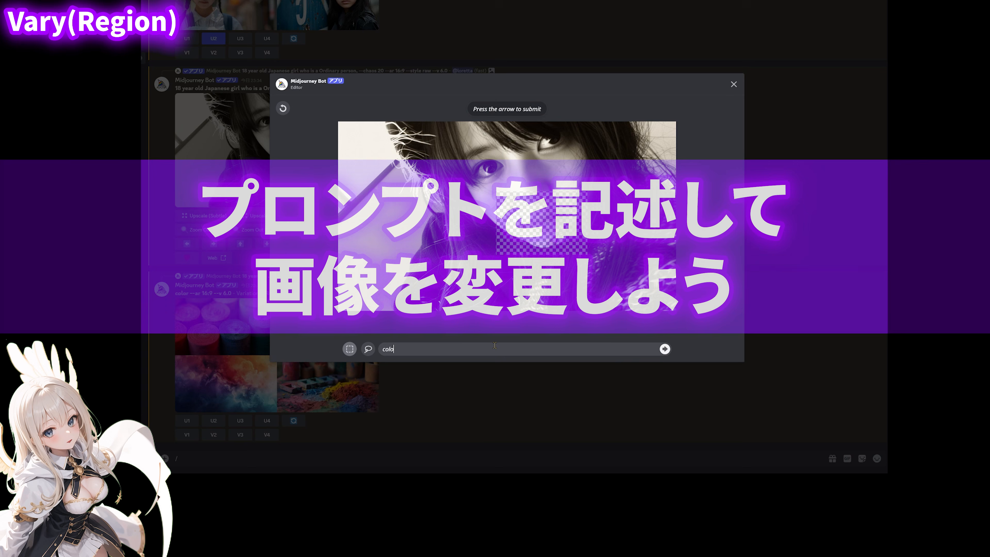
type("s")
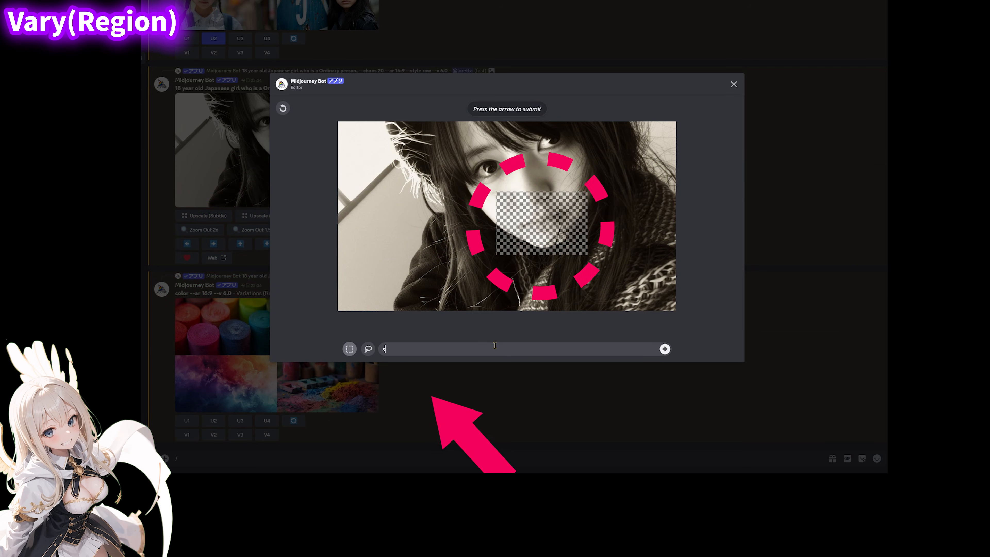
type("mile")
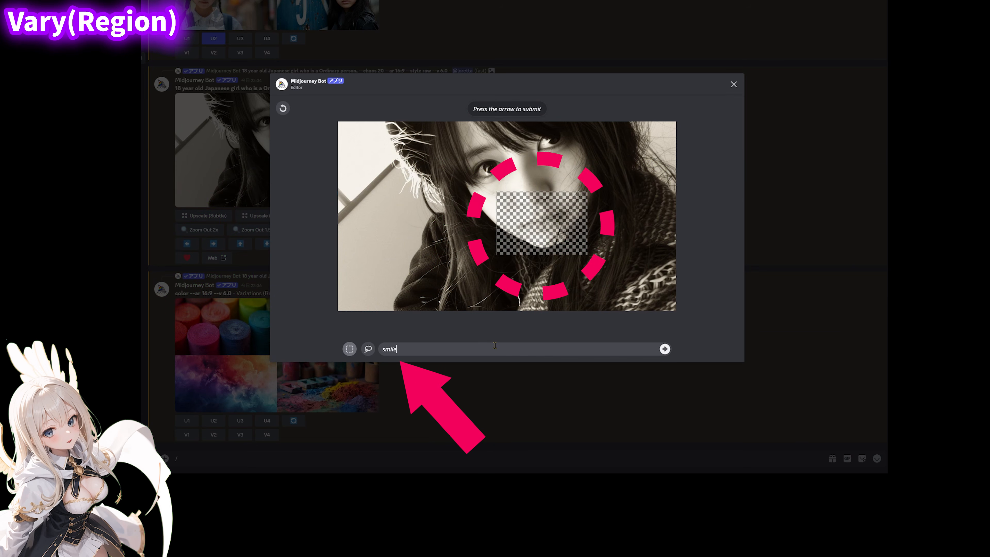
left_click(665, 349)
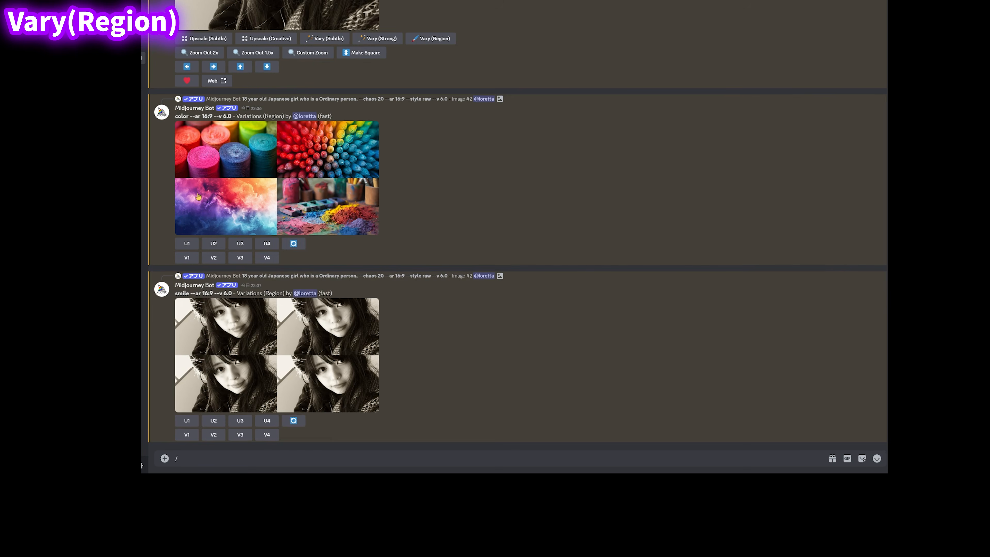
left_click(270, 355)
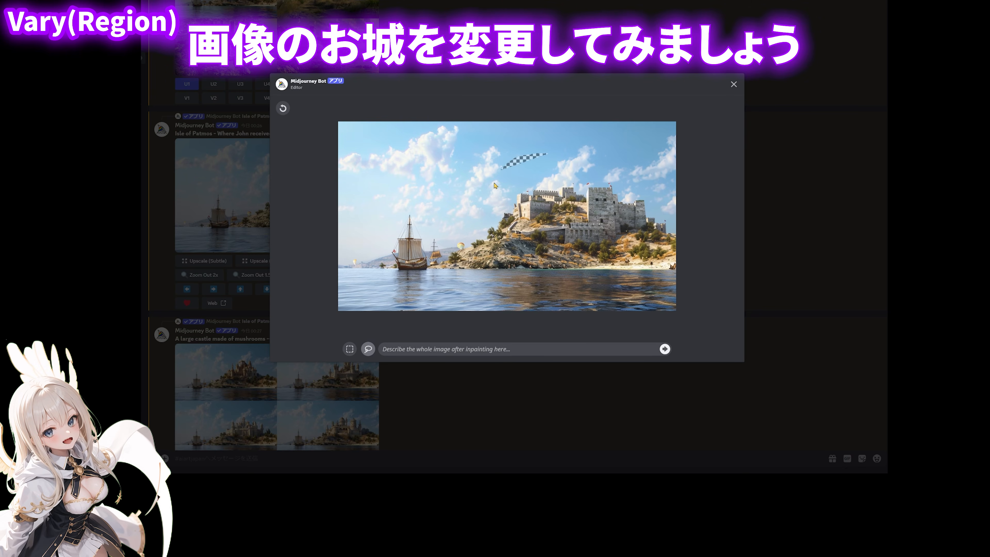
- Outline the castle with the Lasso tool and submit the region variation with the prompt "A golden castle shining in gold"
mouse_move(546, 156)
left_mouse_down()
mouse_move(502, 243)
mouse_move(646, 266)
mouse_move(669, 187)
mouse_move(570, 156)
mouse_move(525, 163)
left_mouse_up()
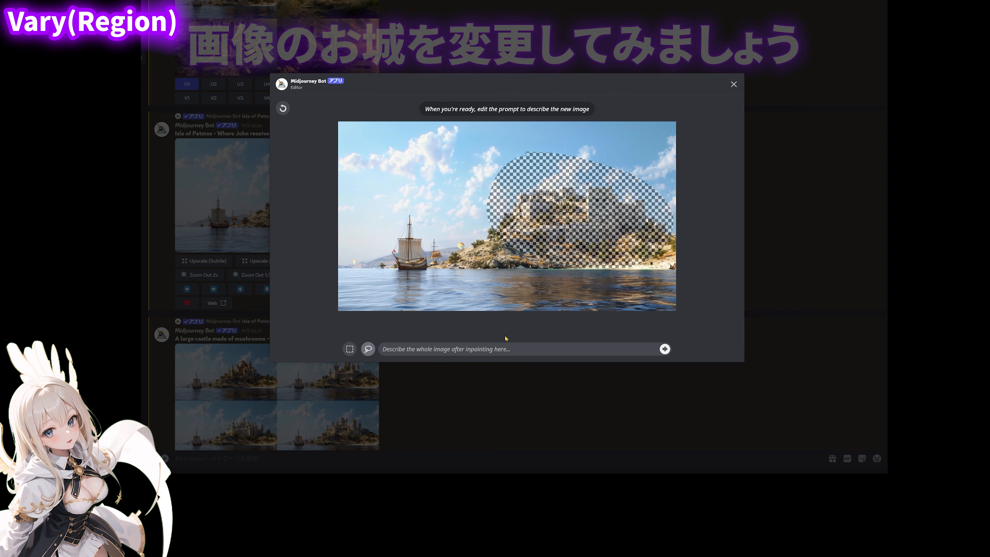
left_click(490, 346)
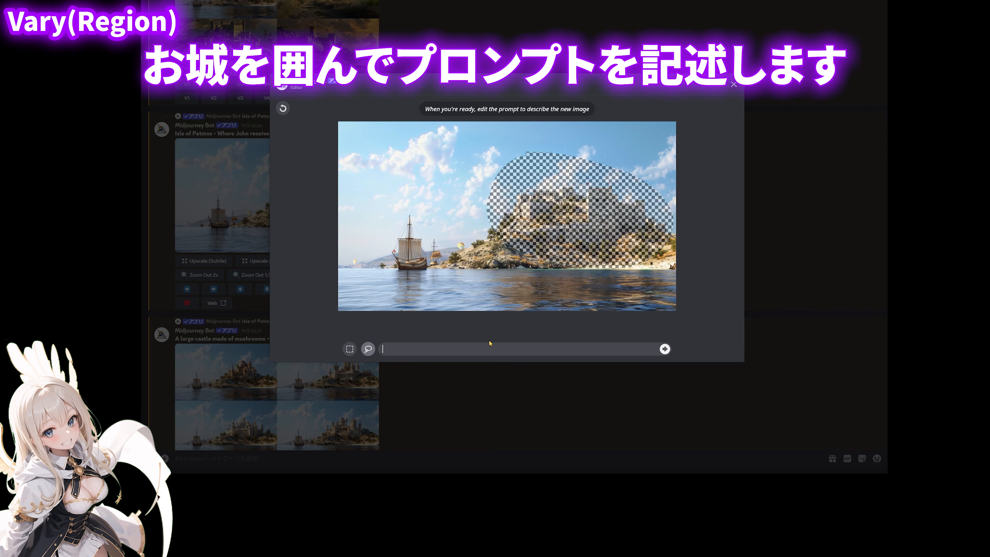
type("A golden castle shining in gold")
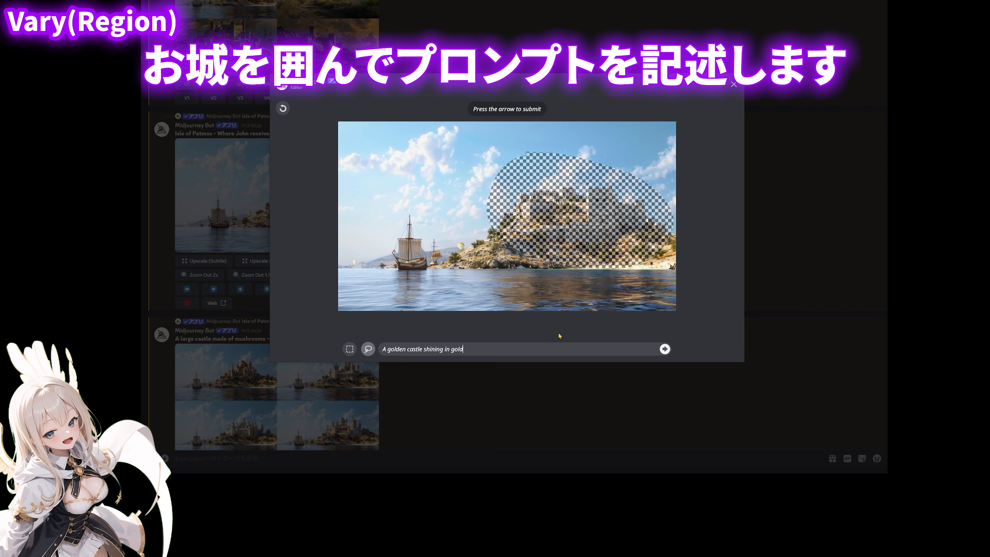
left_click(665, 348)
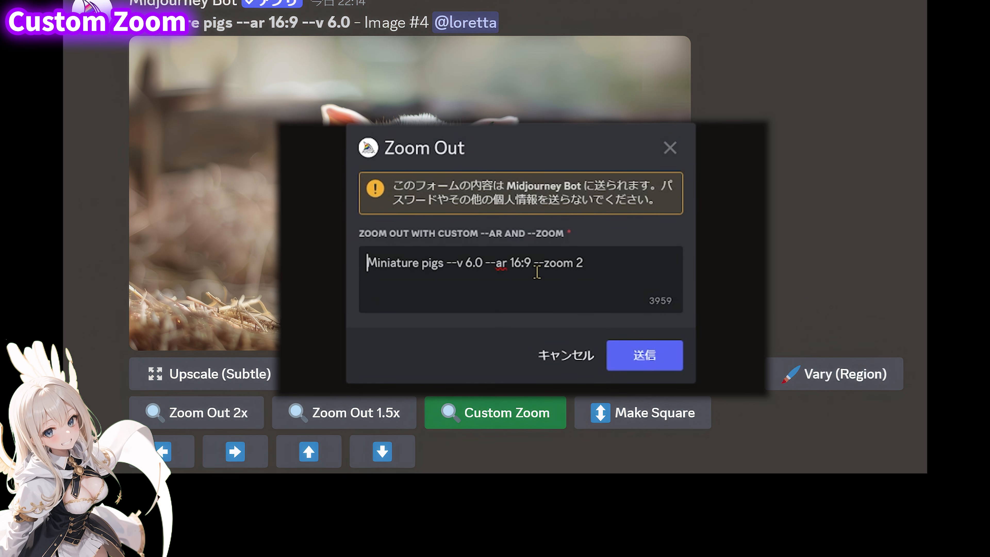
- Replace "Miniature pigs" in the Custom Zoom prompt with "dog,cat", keeping the version, aspect ratio and zoom parameters
left_click_drag(537, 265, 584, 264)
left_click(534, 265)
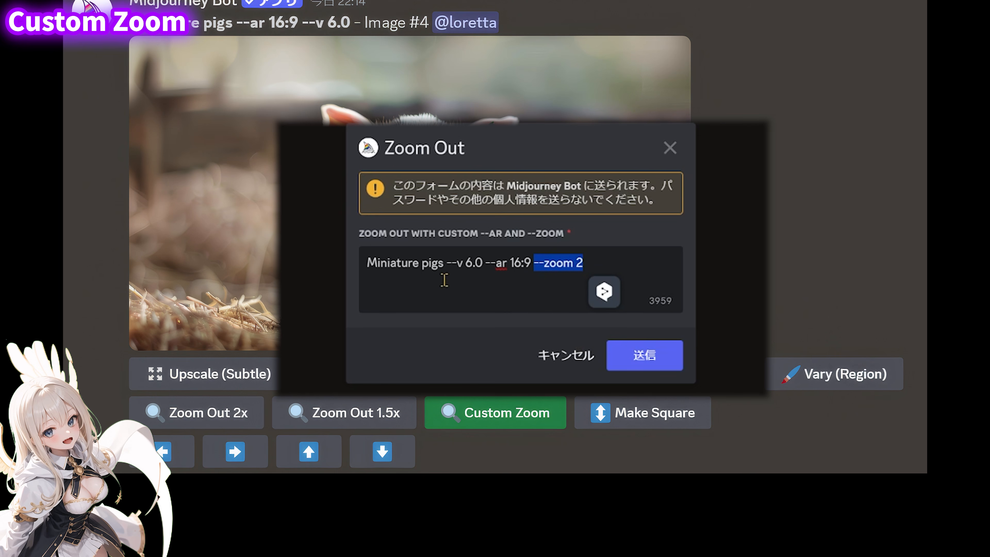
left_click_drag(445, 262, 364, 263)
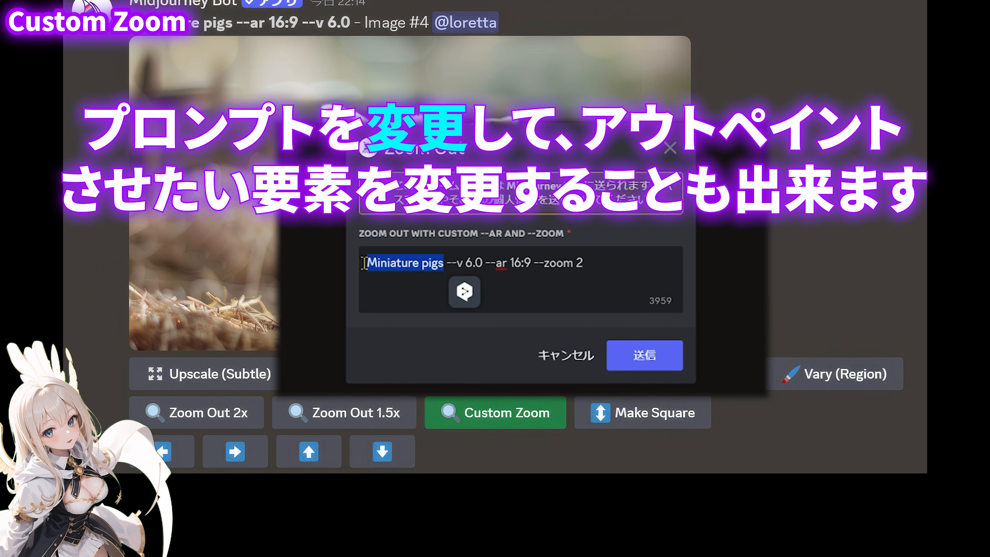
type("dog")
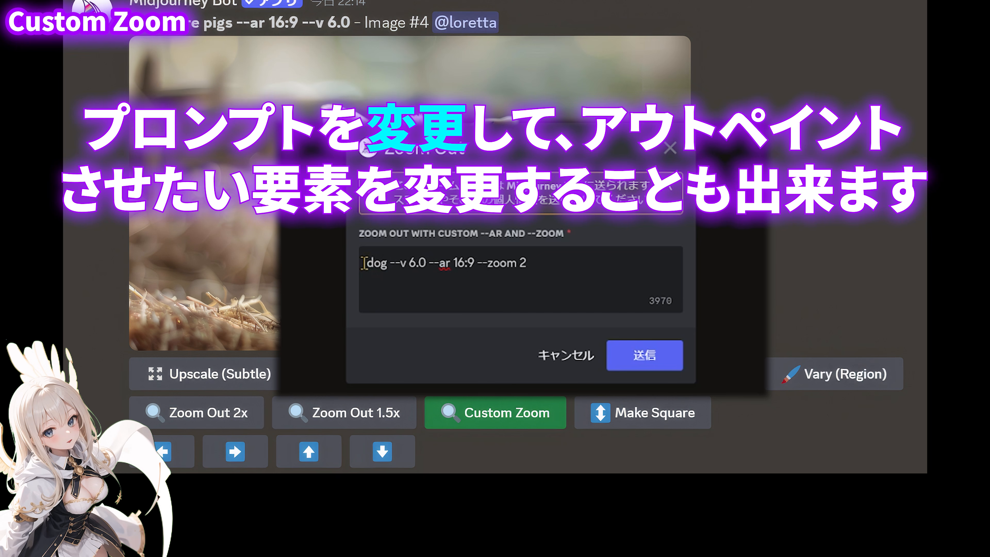
type(",cat")
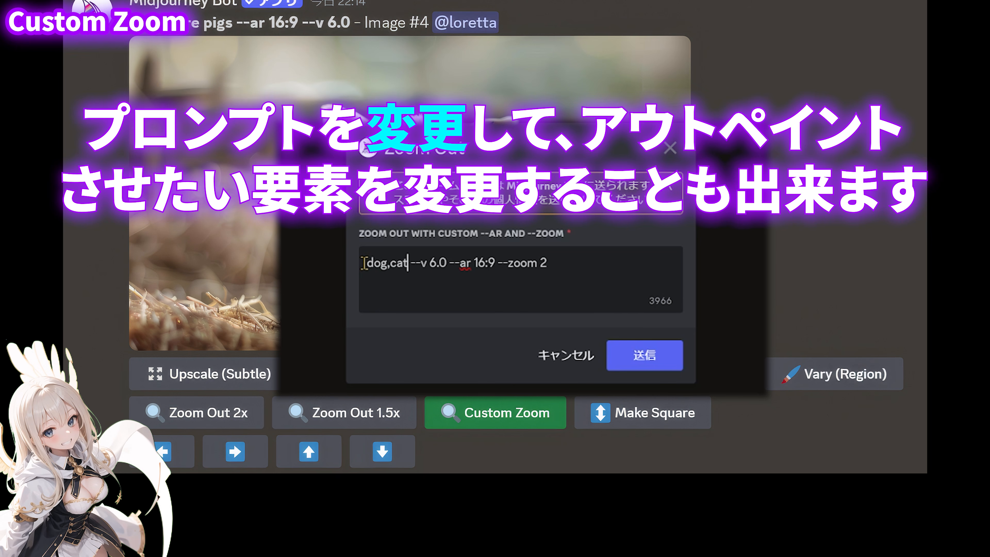
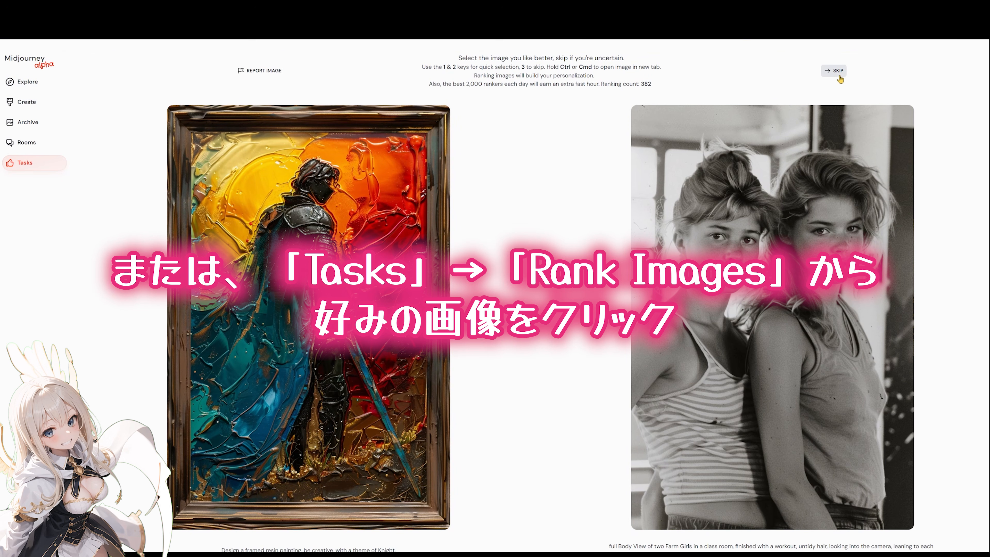
- Rank the image pairs by choosing the black-and-white photo of two women and the first yellow-shirt portrait, and skip the six following pairs
left_click(781, 170)
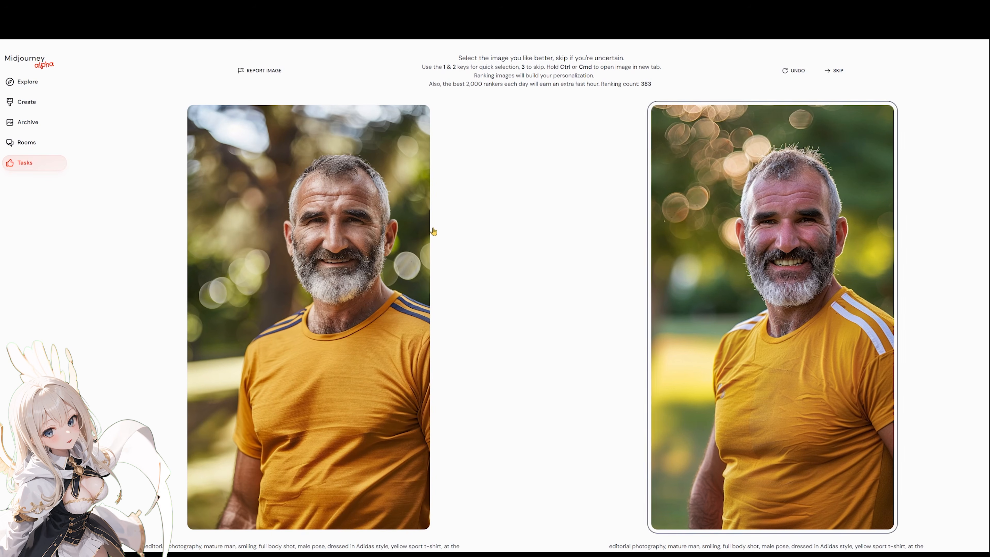
left_click(320, 265)
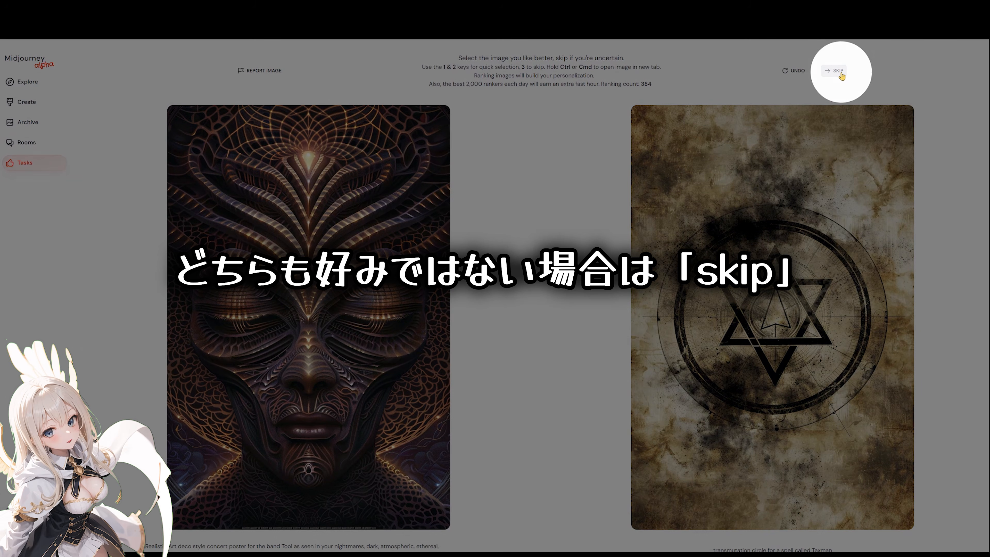
left_click(835, 71)
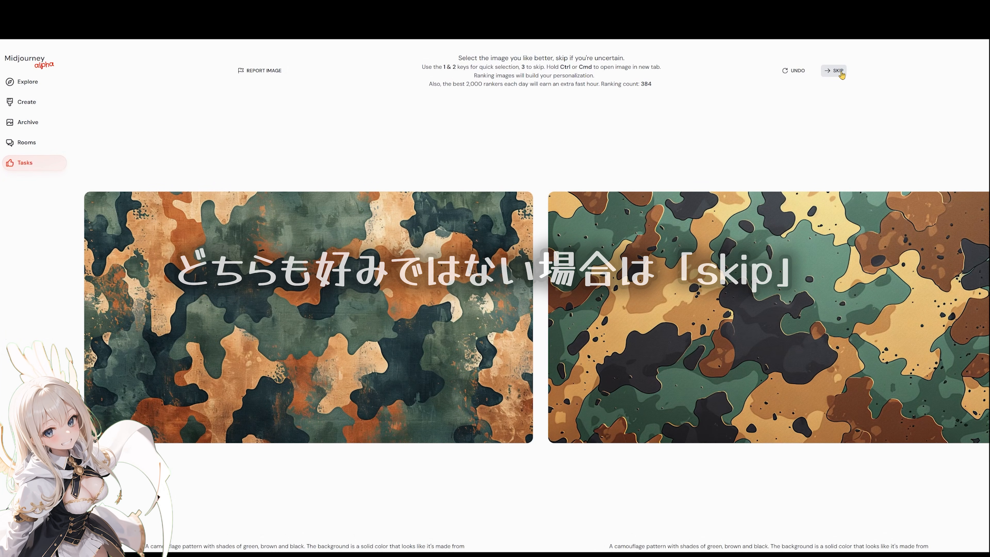
left_click(840, 74)
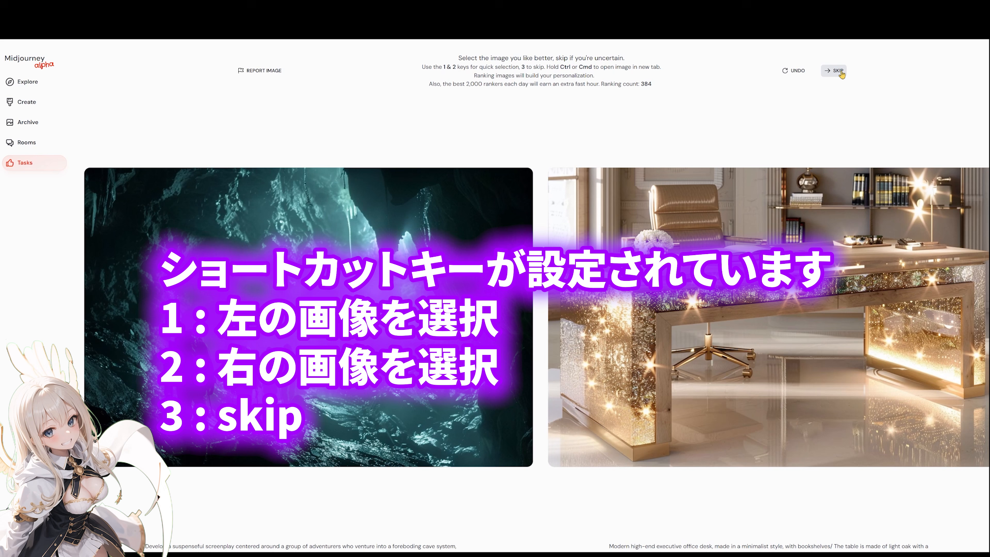
left_click(840, 73)
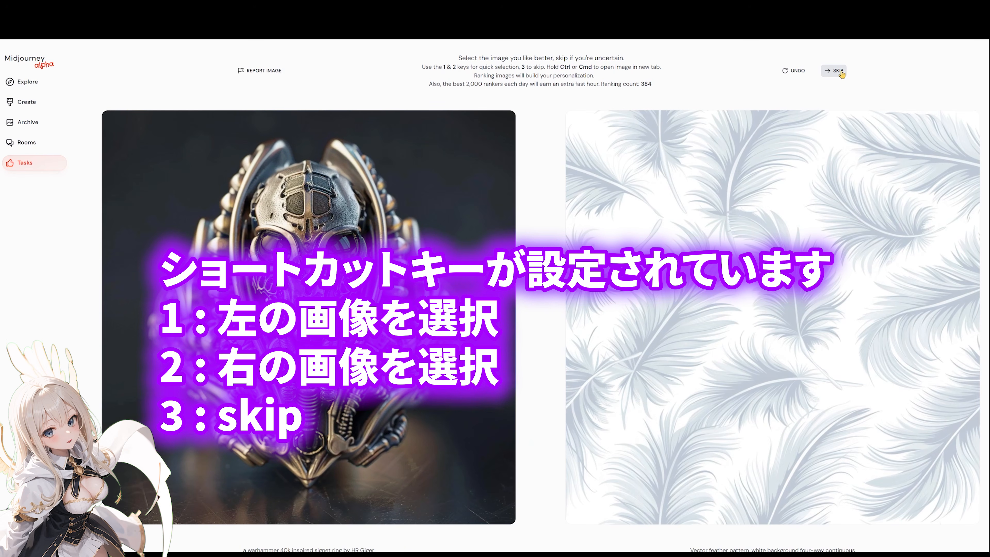
left_click(840, 74)
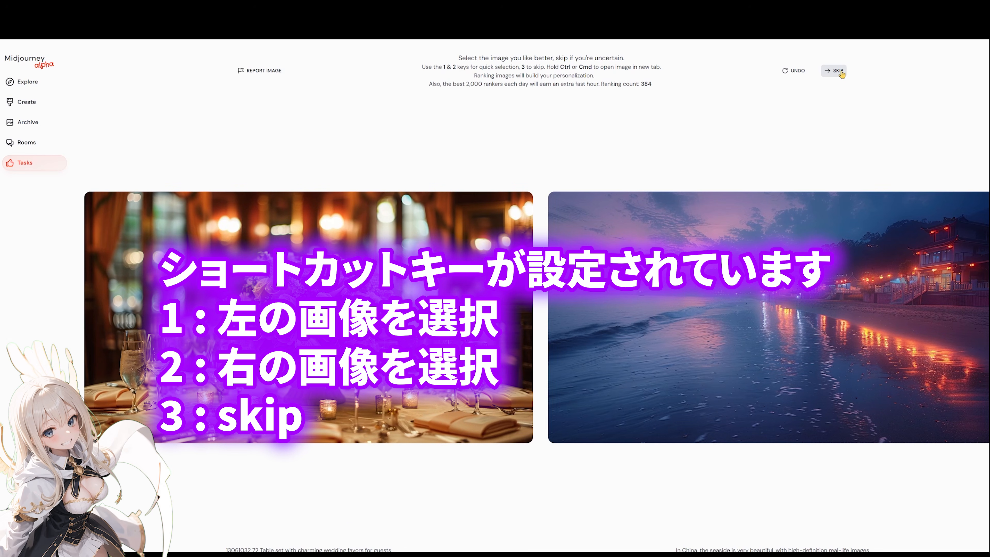
left_click(841, 73)
left_click(840, 74)
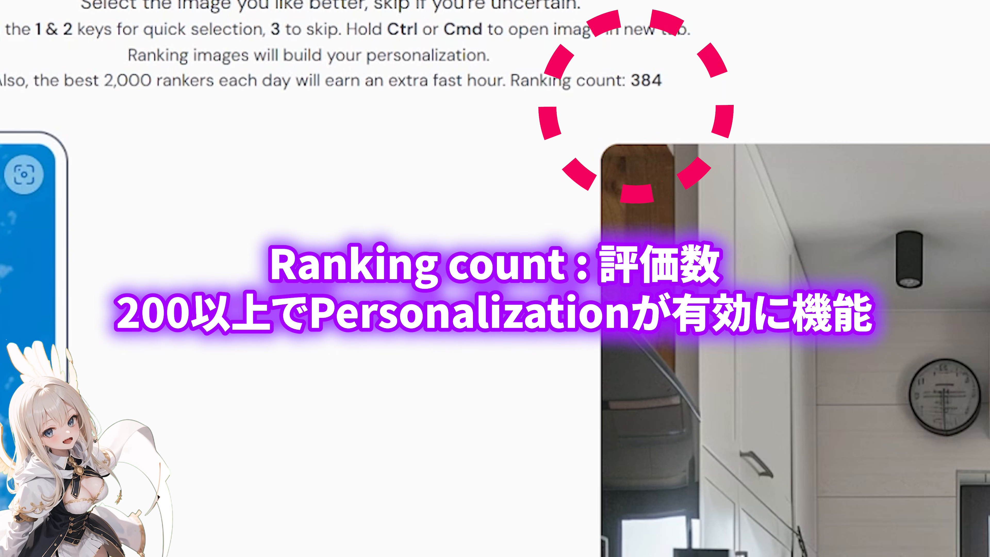
- Continue ranking the image pairs, choosing the first image in five comparisons and skipping the other pairs
key("1")
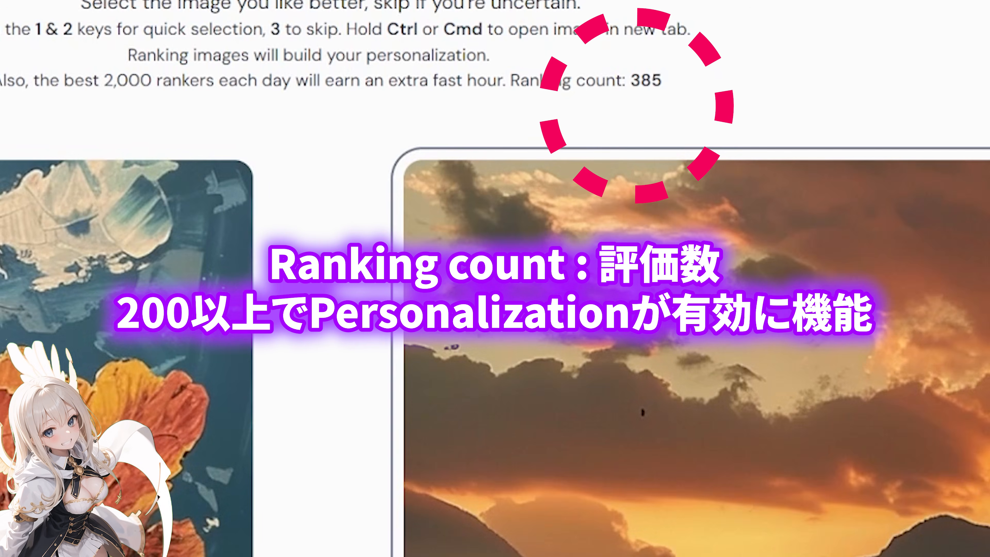
key("3")
key("3")
key("3")
key("3")
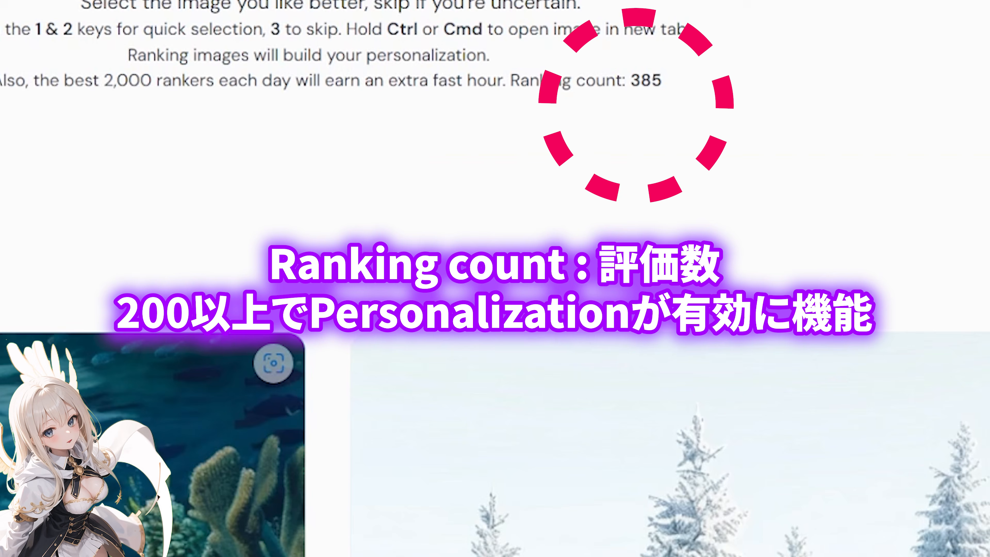
key("3")
key("3")
key("3")
key("1")
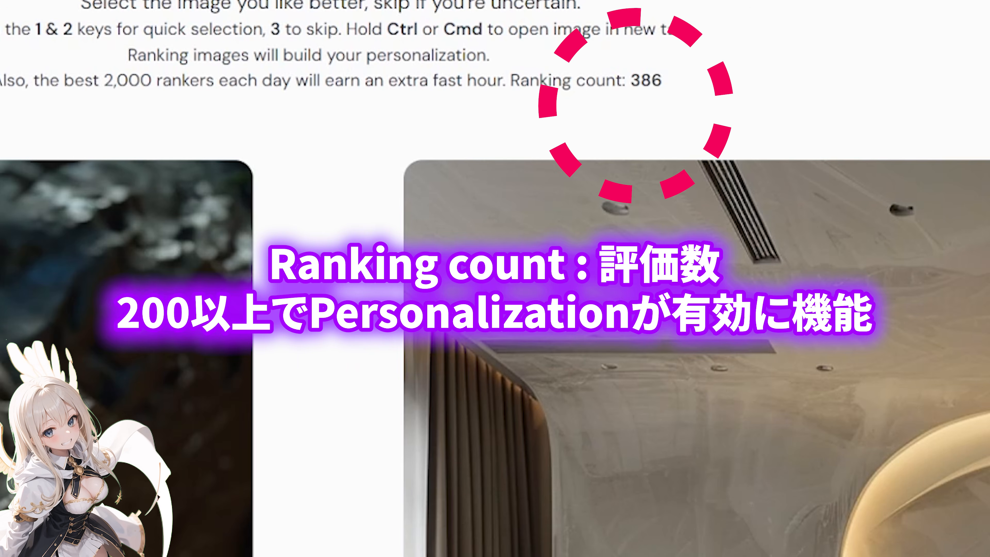
key("1")
key("1")
key("3")
key("1")
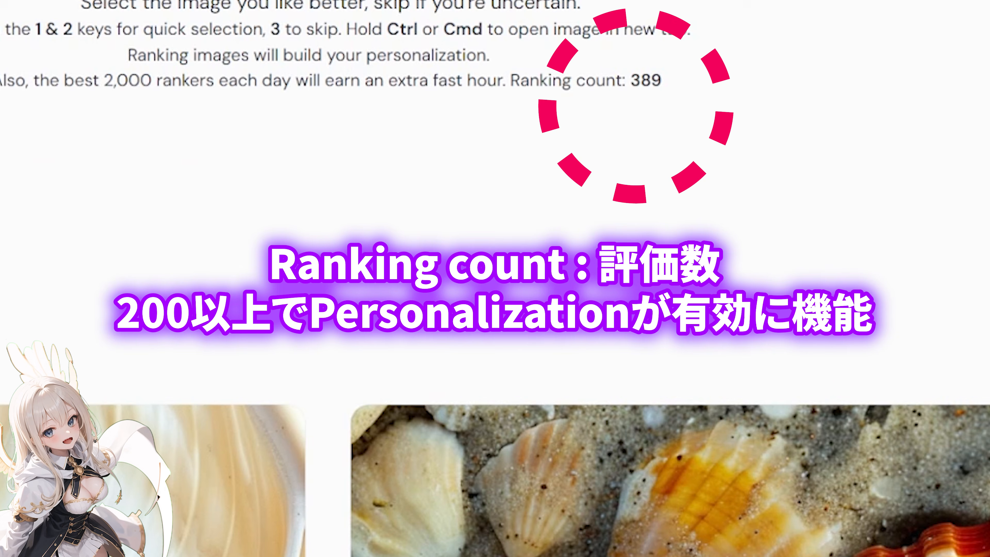
- Choose the pink-haired 3D character over the purple-haired one, skipping the image pairs before and after it
key("3")
key("3")
key("3")
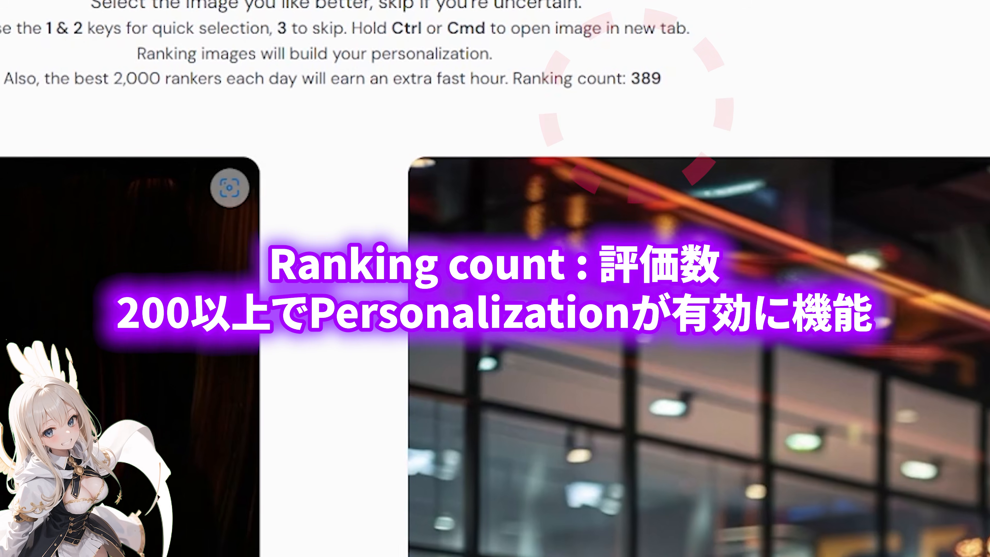
key("3")
key("3")
key("3")
key("3")
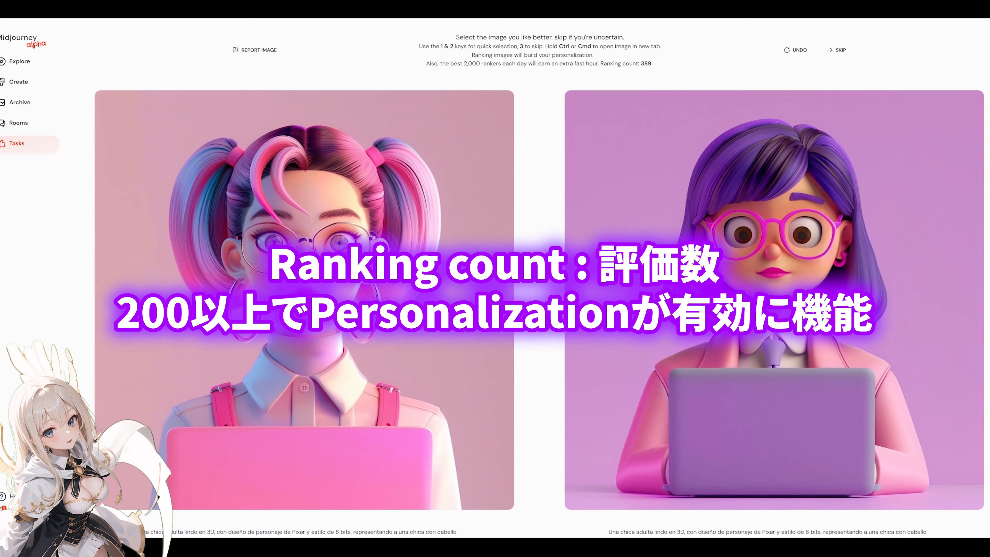
key("1")
key("3")
key("3")
key("3")
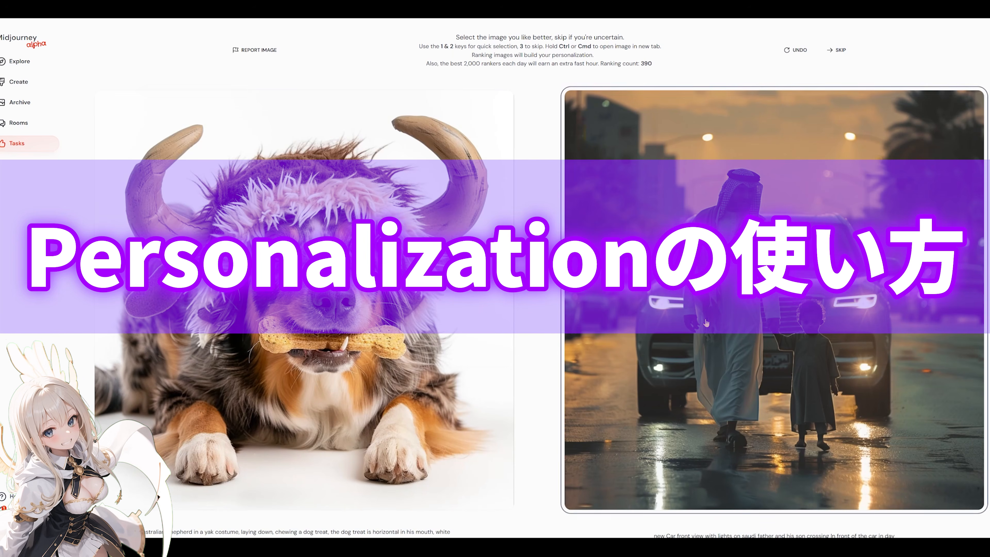
key("3")
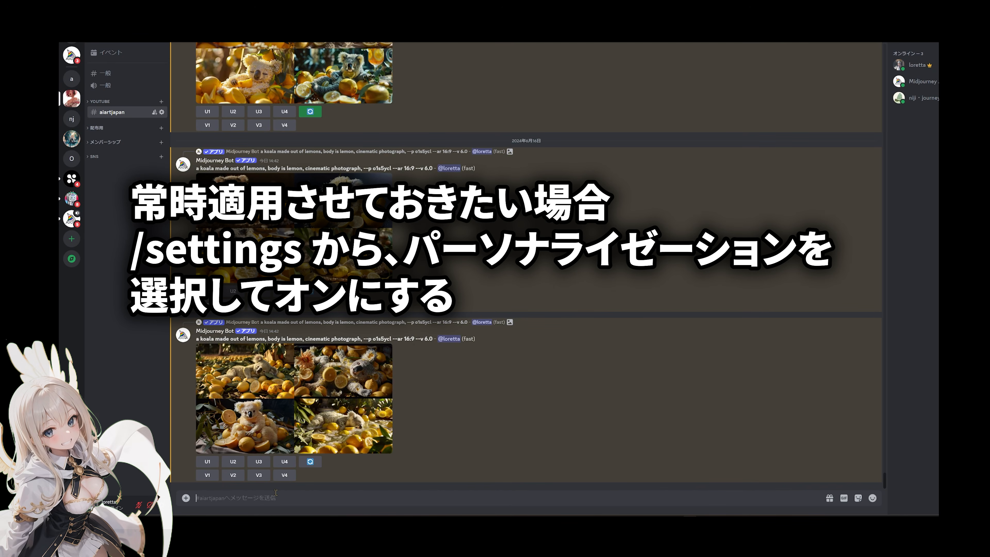
- In Discord, run the Midjourney bot's /settings command and turn on Personalization as a default for image generation
type("/s")
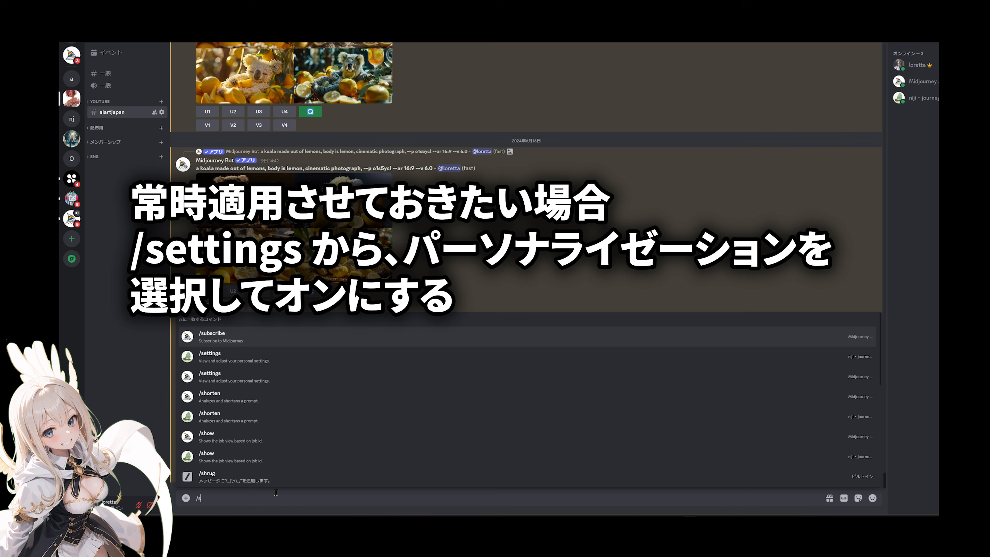
type("ettings")
key("Down")
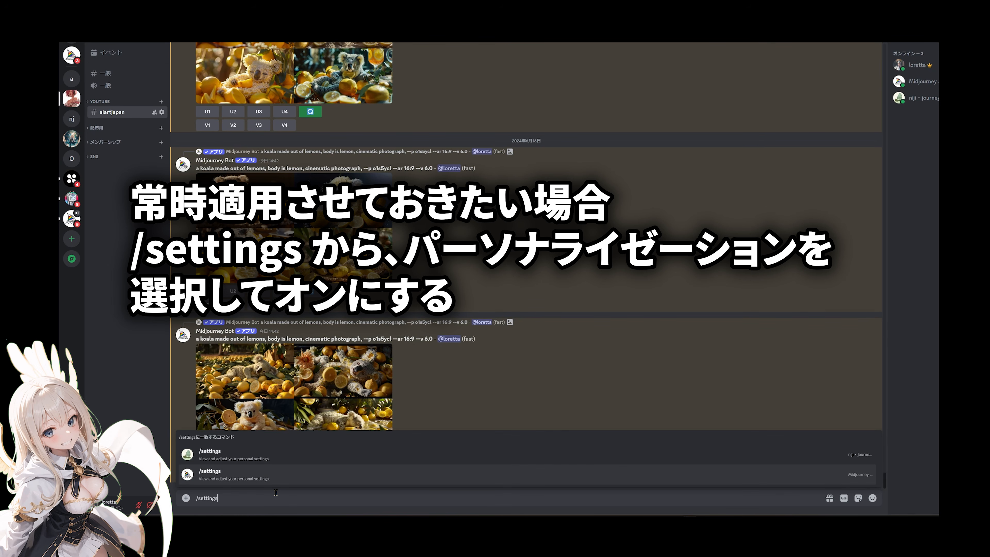
key("Return")
key("Return")
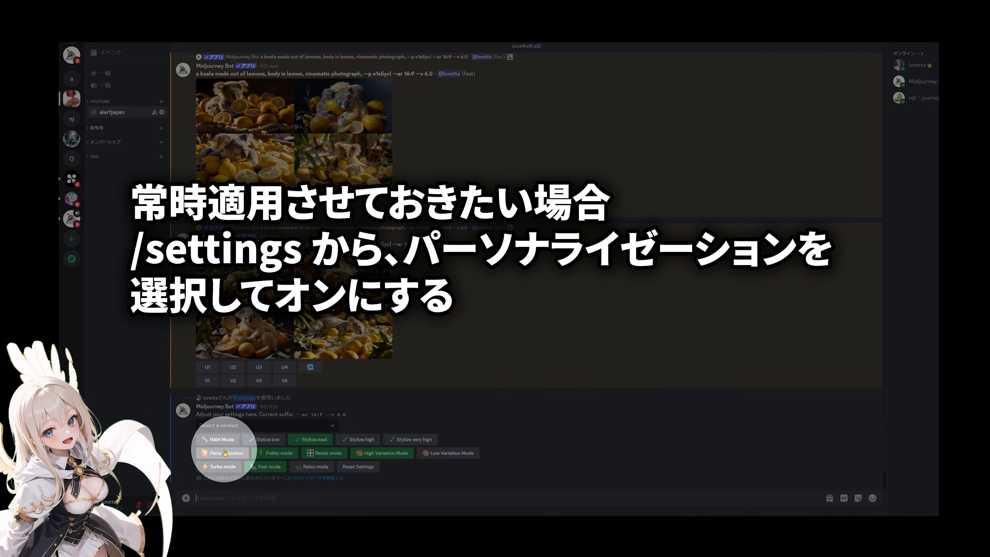
left_click(225, 453)
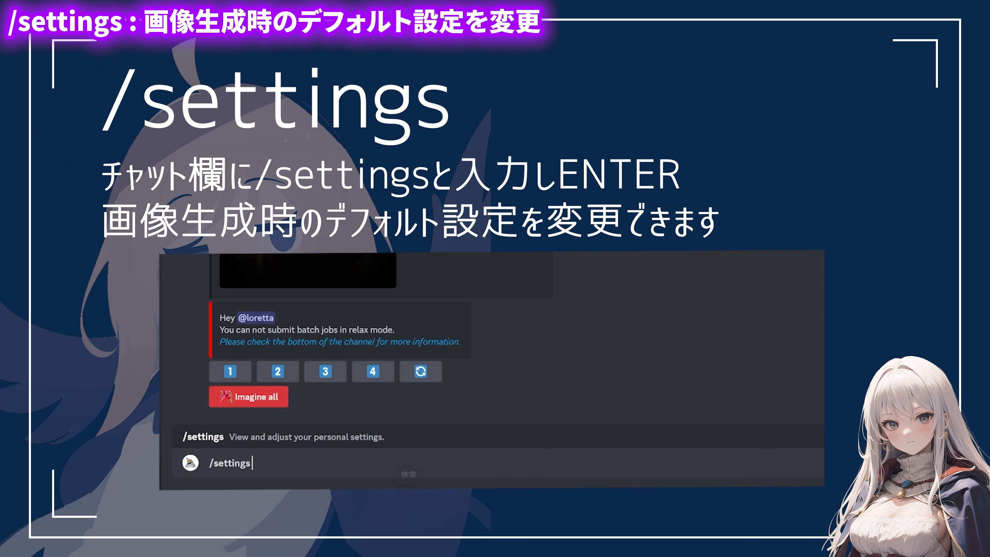
- Run the /settings command, browse the available model versions and keep "Use the default model (V6)"
key("Return")
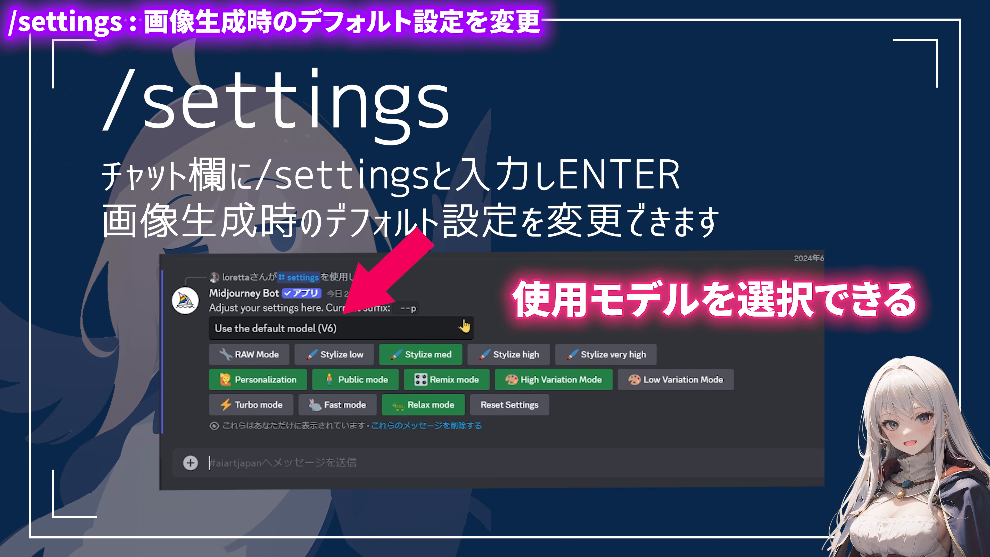
left_click(463, 328)
scroll(406, 384, "down", 5)
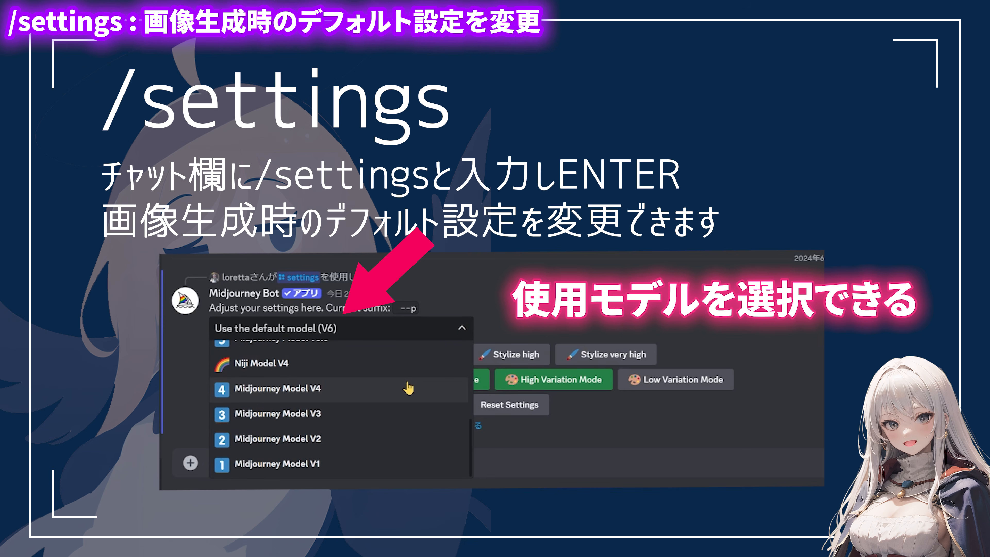
scroll(407, 387, "up", 5)
scroll(409, 388, "down", 5)
scroll(408, 388, "up", 5)
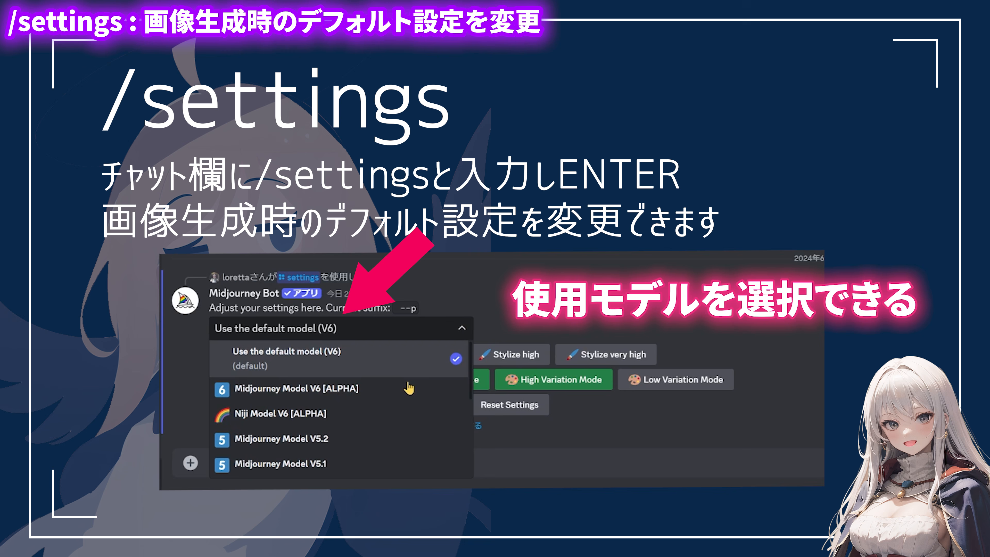
left_click(357, 360)
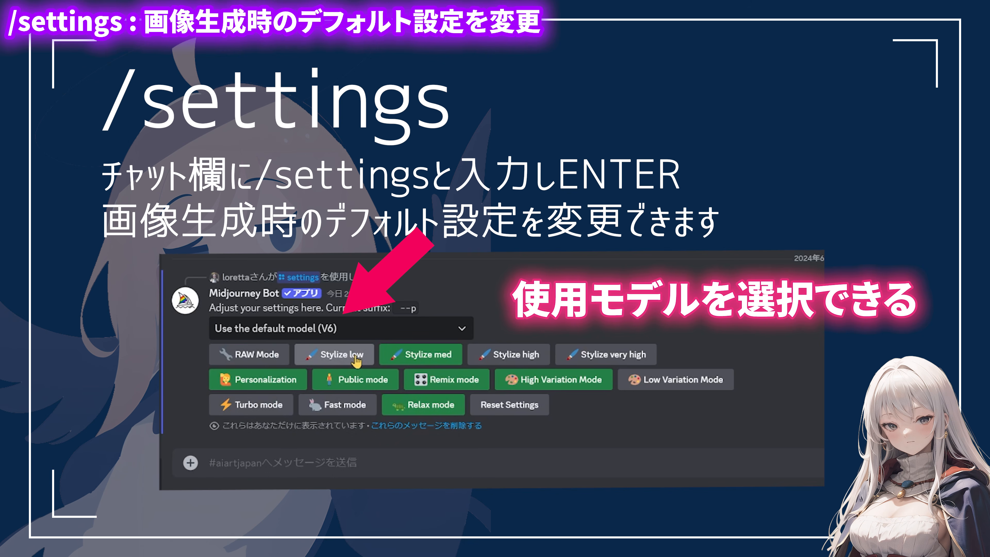
- Set the model to Niji Model V6 [ALPHA] and return it to the default model (V6)
left_click(449, 329)
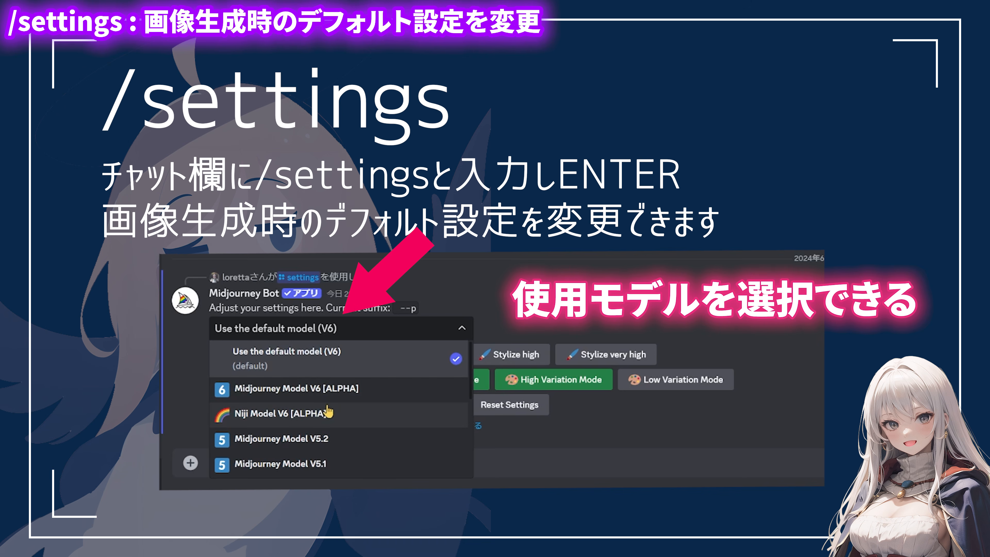
left_click(318, 420)
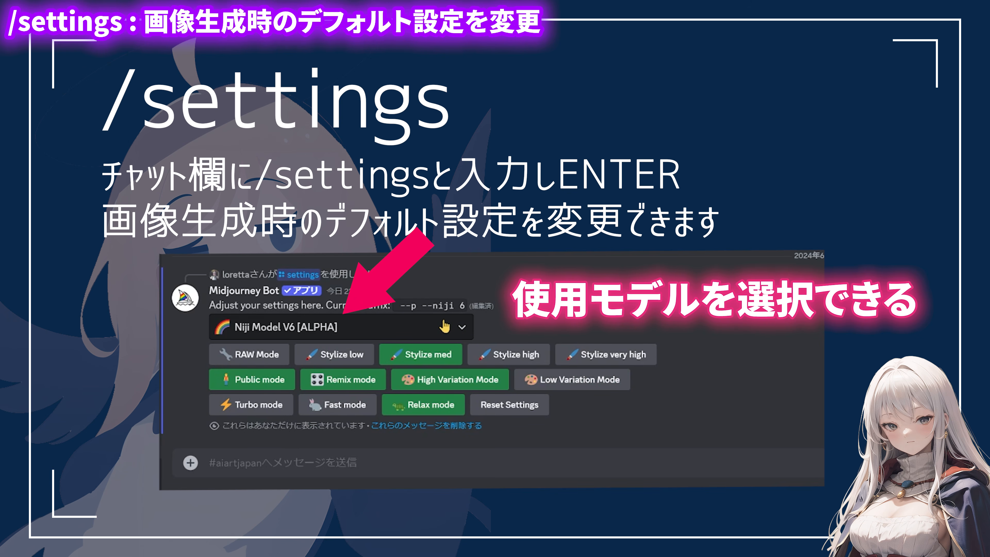
left_click(453, 329)
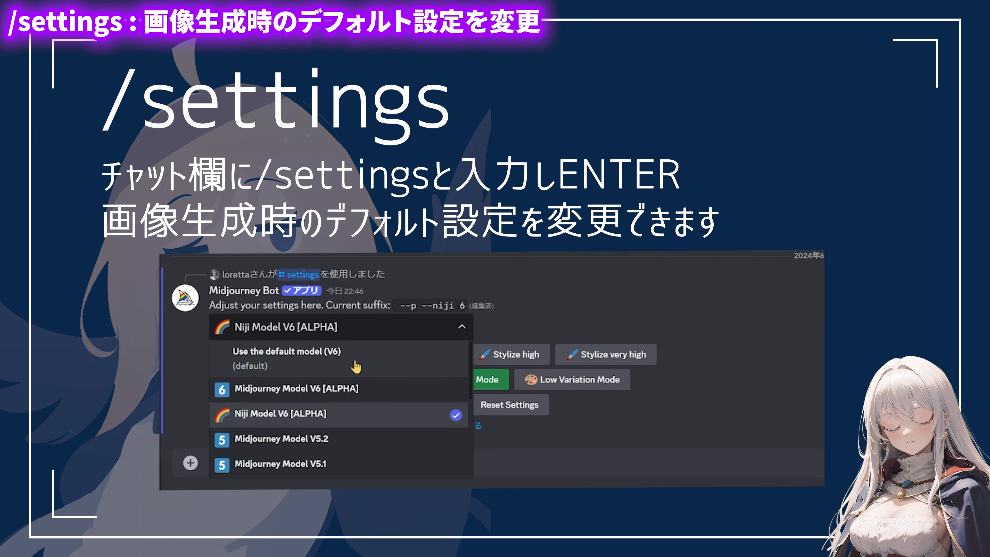
left_click(416, 367)
- Turn RAW Mode on in the default settings and switch it off again
left_click(266, 355)
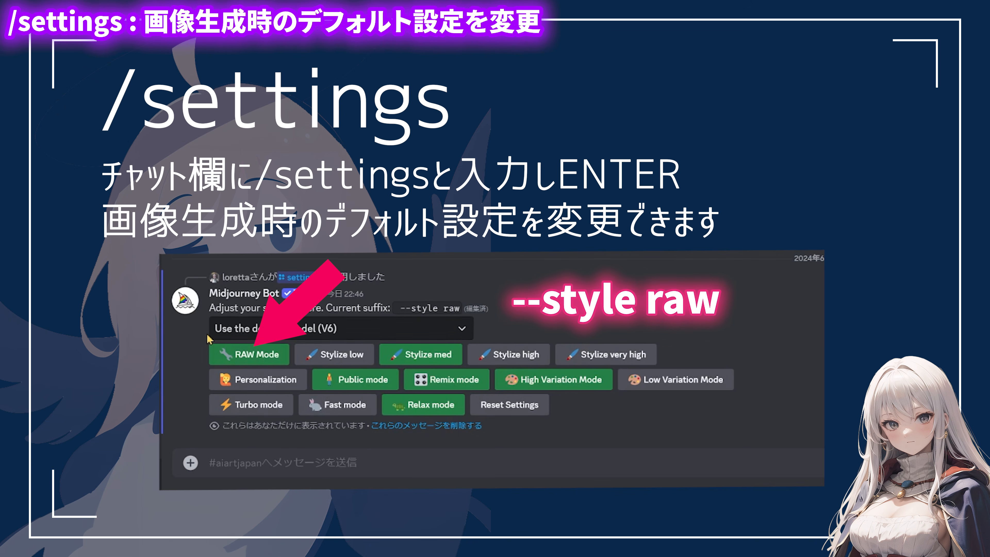
left_click(232, 356)
left_click(516, 412)
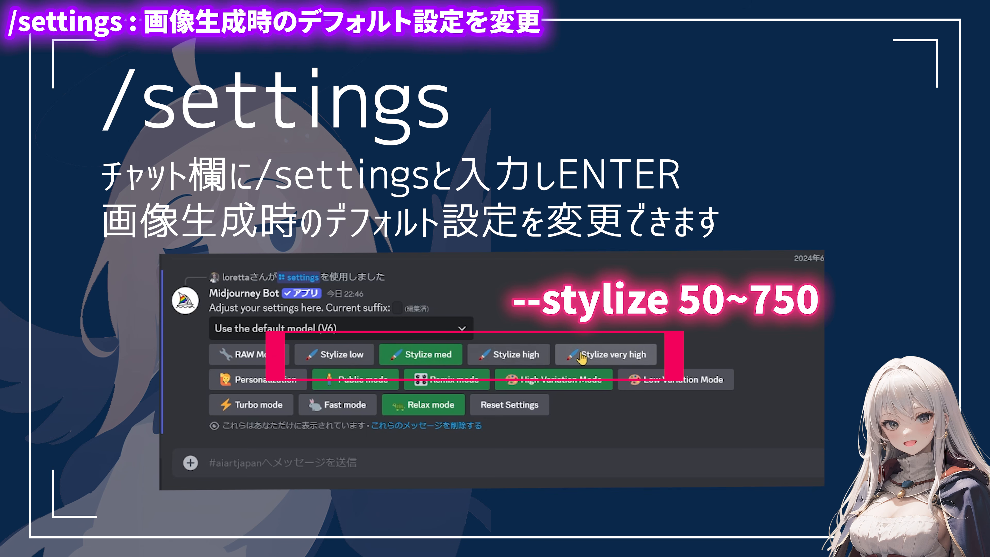
- Try the Stylize low, Stylize high and Stylize very high options and return the setting to Stylize med
left_click(386, 361)
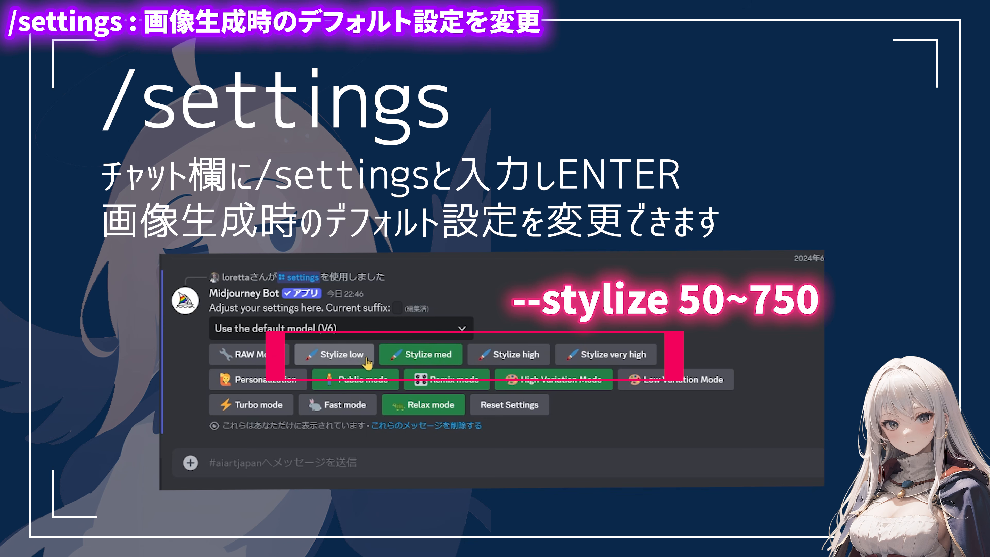
left_click(347, 362)
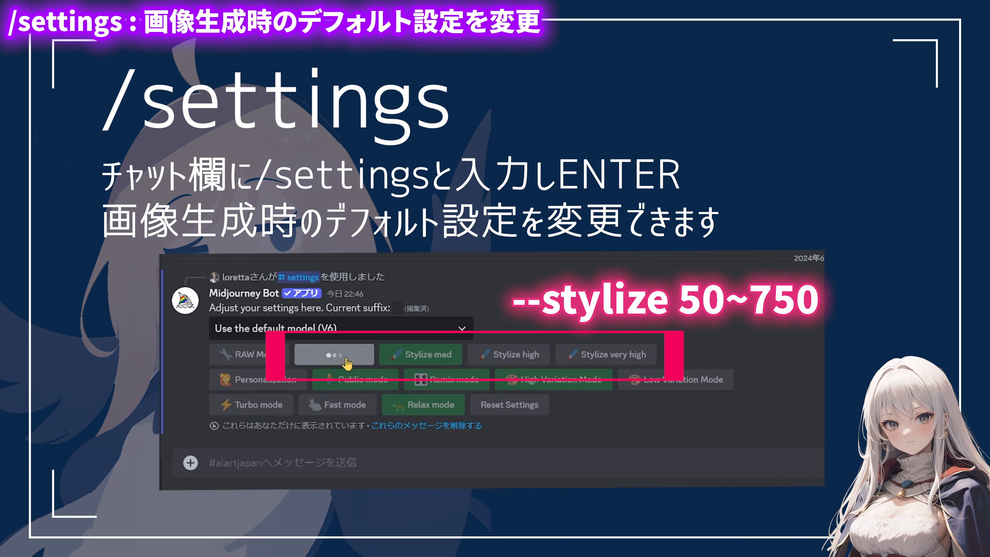
left_click(514, 362)
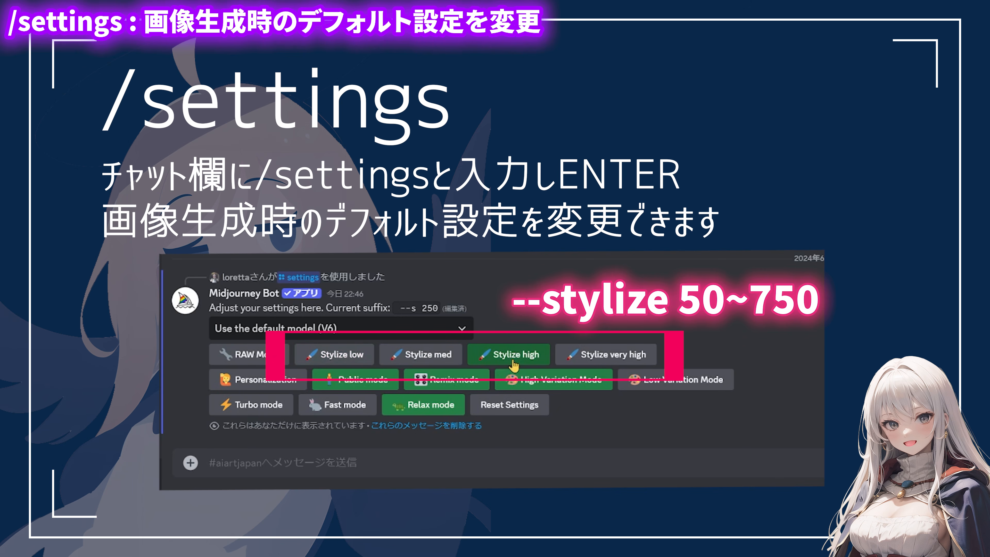
left_click(584, 361)
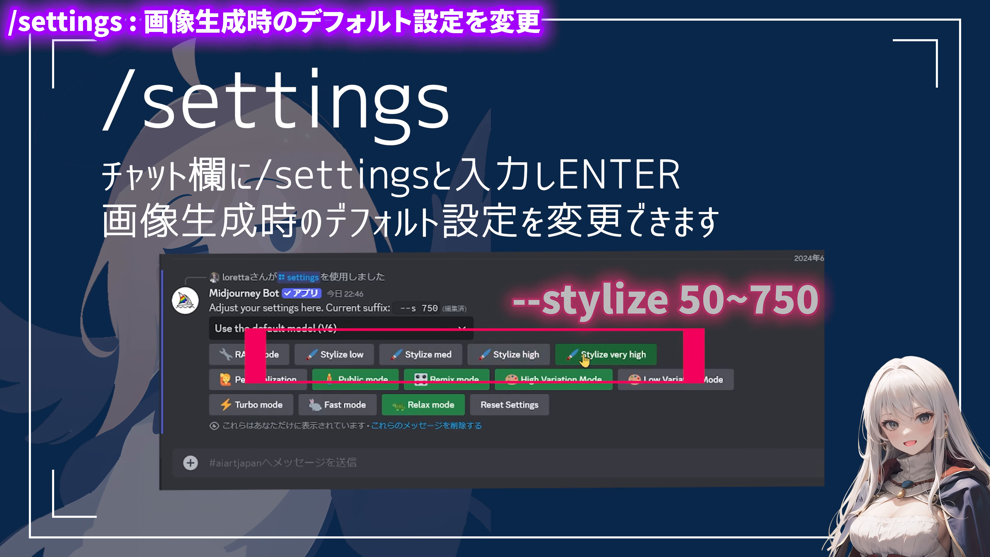
left_click(405, 364)
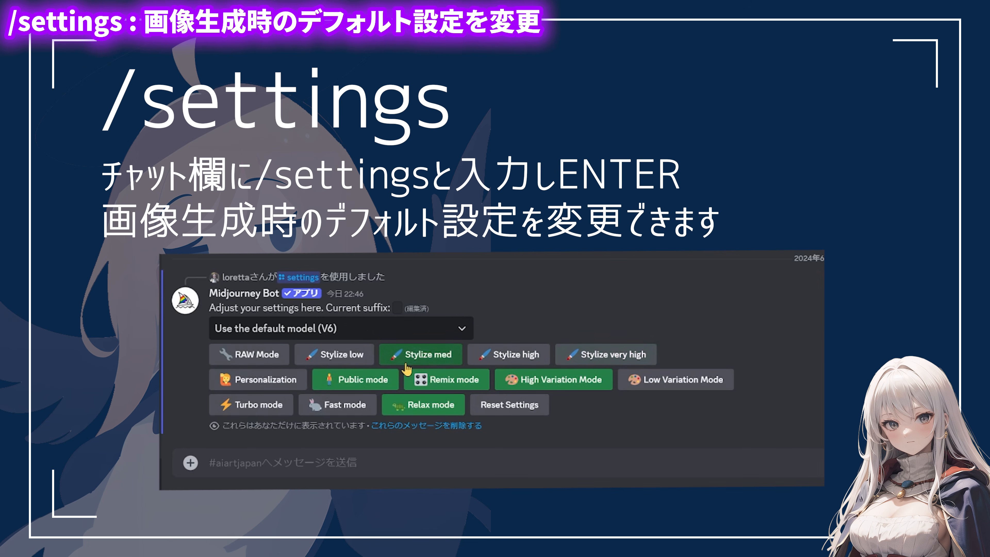
- Turn Personalization on in the default settings and switch it off again
left_click(270, 386)
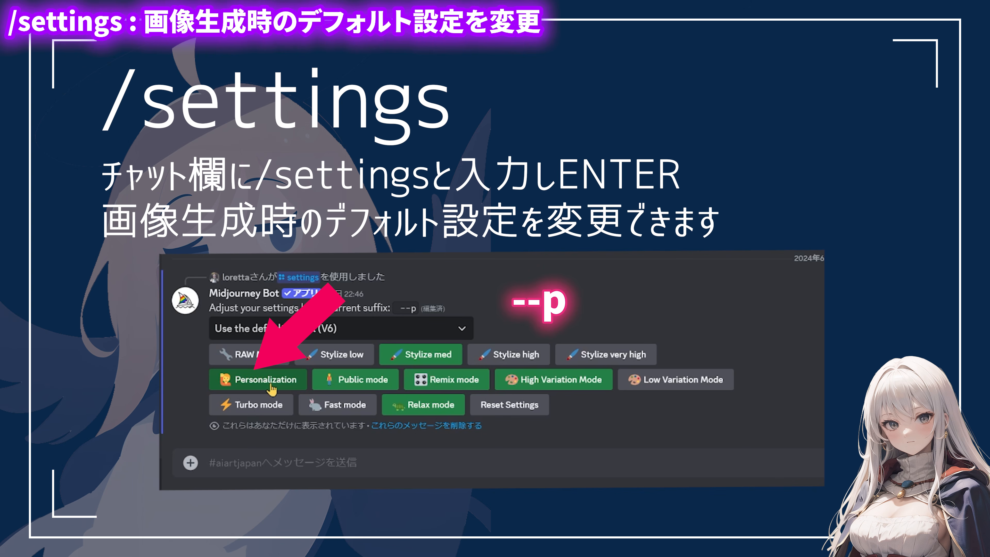
left_click(271, 386)
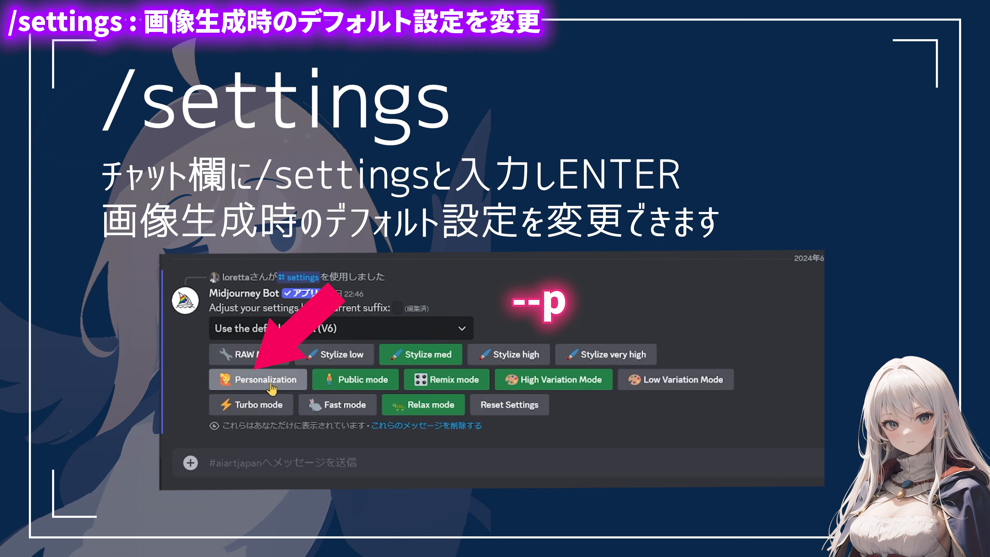
- Turn Personalization on and off again in the default settings, and try to switch off Public mode
left_click(270, 386)
left_click(270, 386)
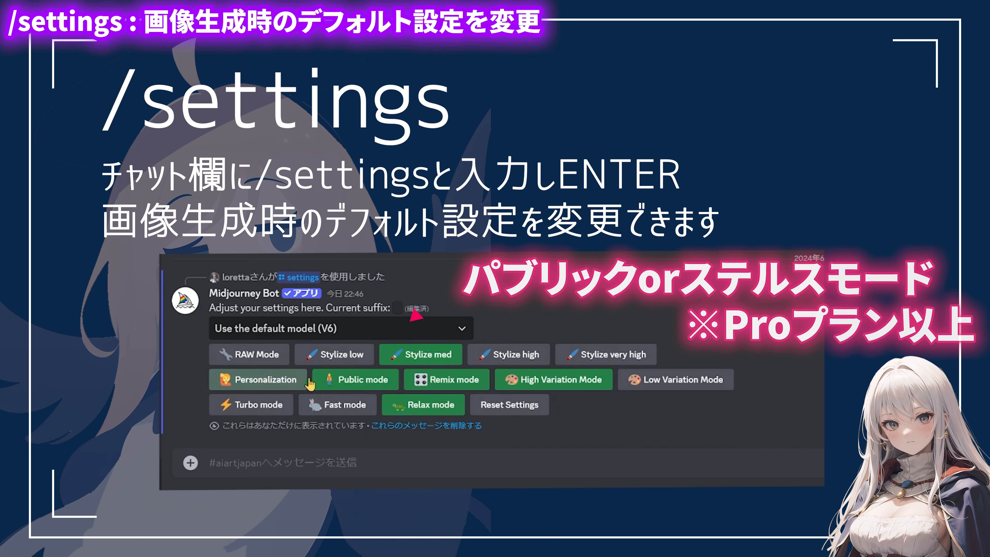
left_click(368, 379)
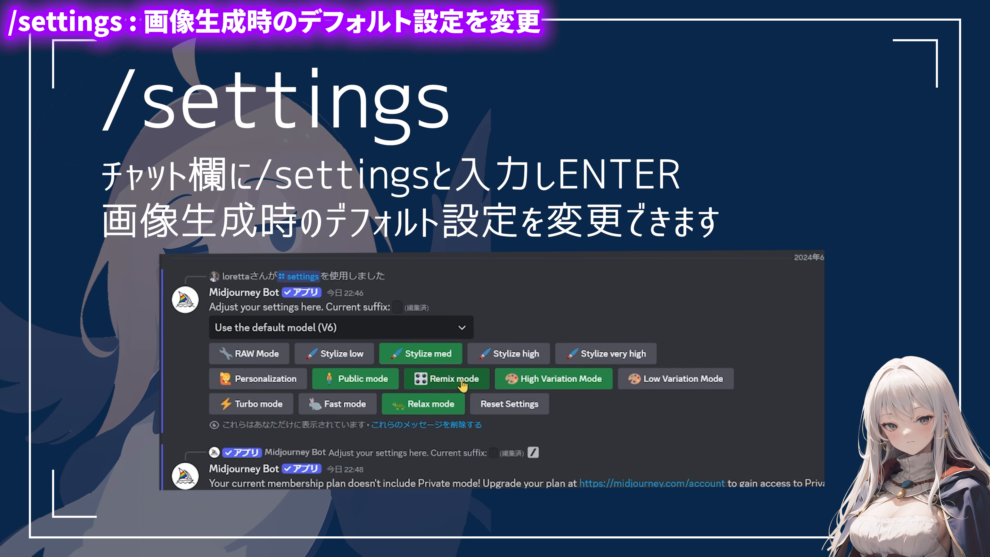
- Turn Remix mode off in the default settings and switch it back on
left_click(482, 385)
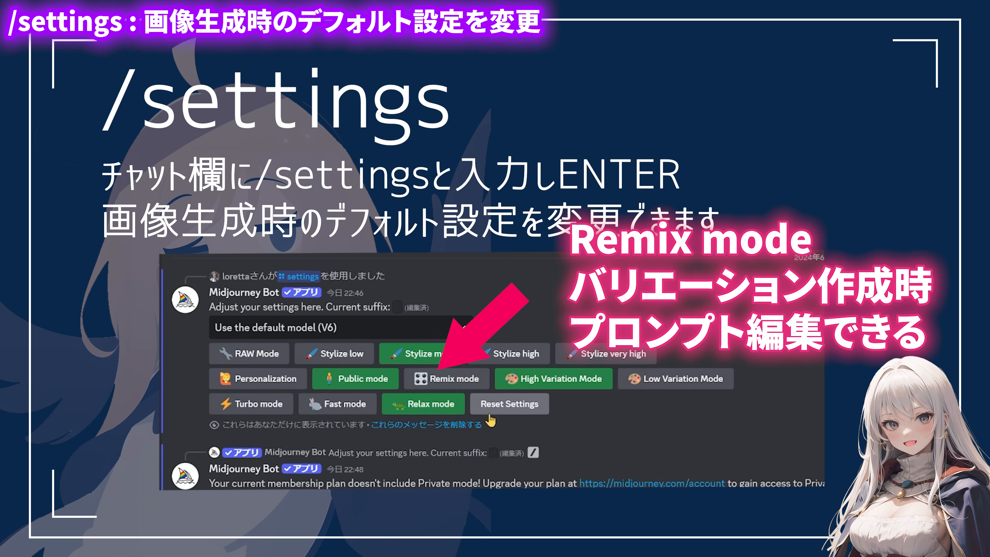
left_click(471, 381)
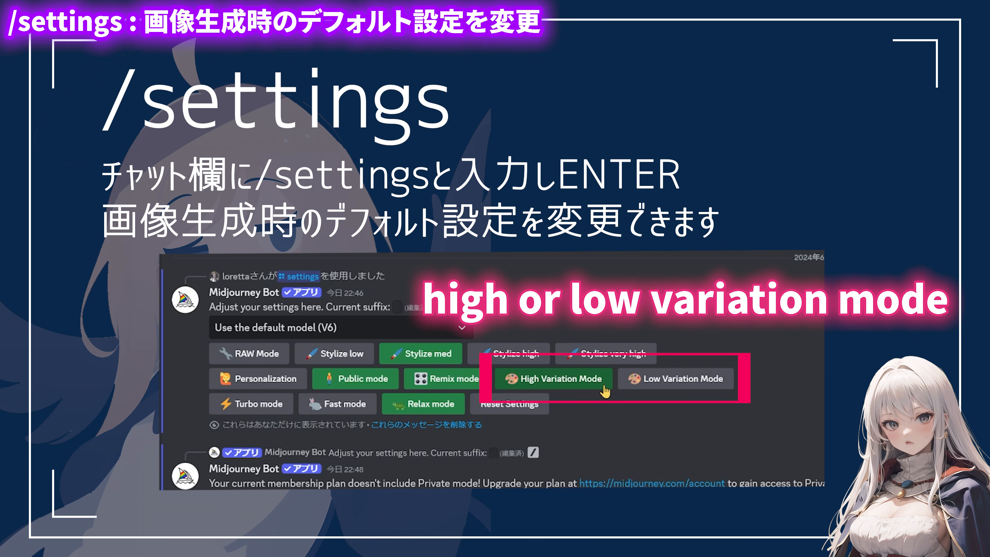
- Try Low Variation Mode, return to High Variation Mode, and choose Fast mode as the generation speed
left_click(623, 385)
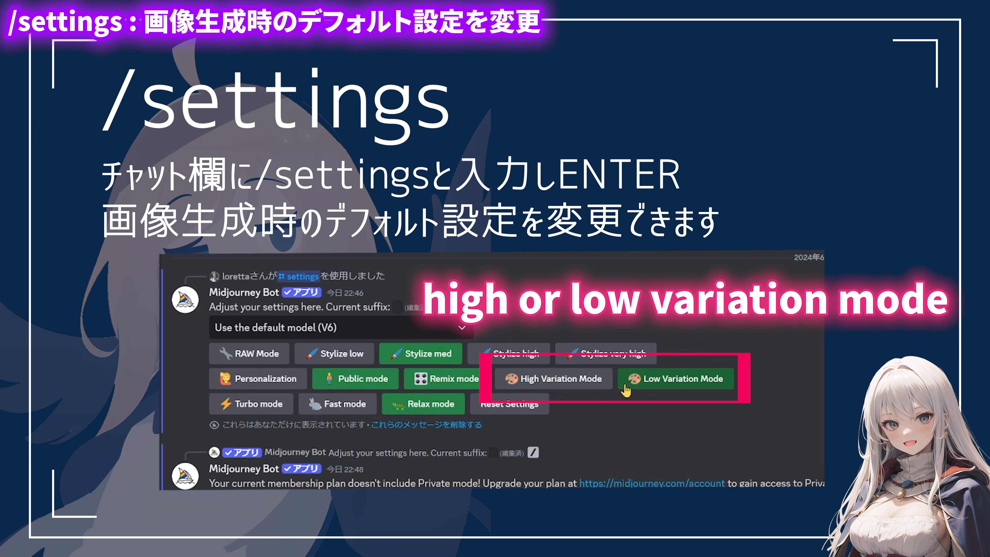
left_click(605, 388)
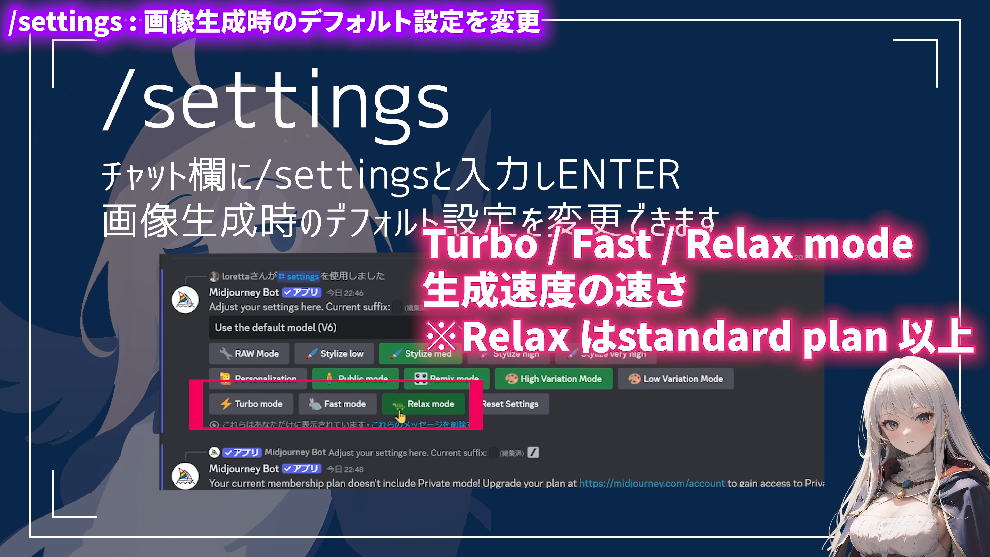
left_click(355, 412)
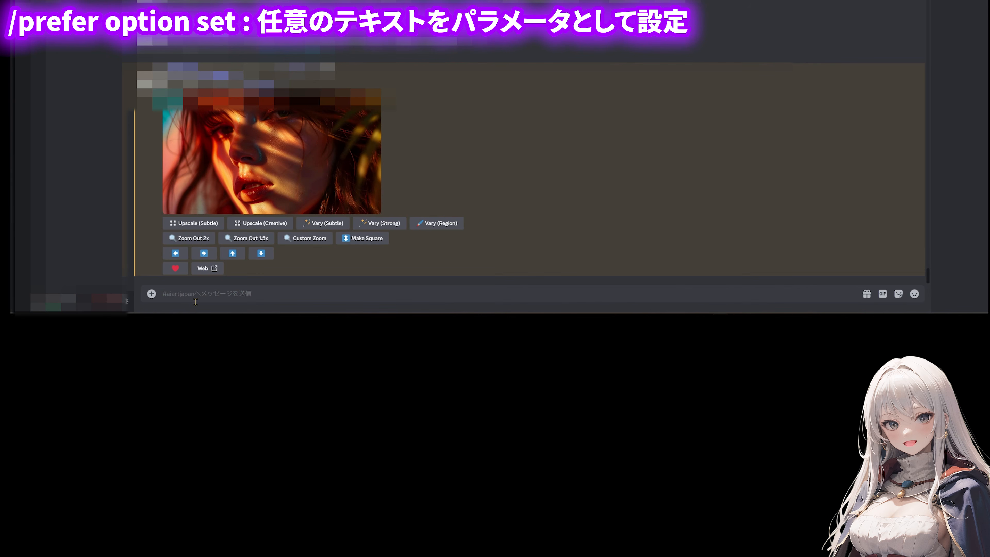
- Register custom option 1 with /prefer option set, using the value "Canon EOS-1D X MARK II, Realistic,photorealistic"
type("/")
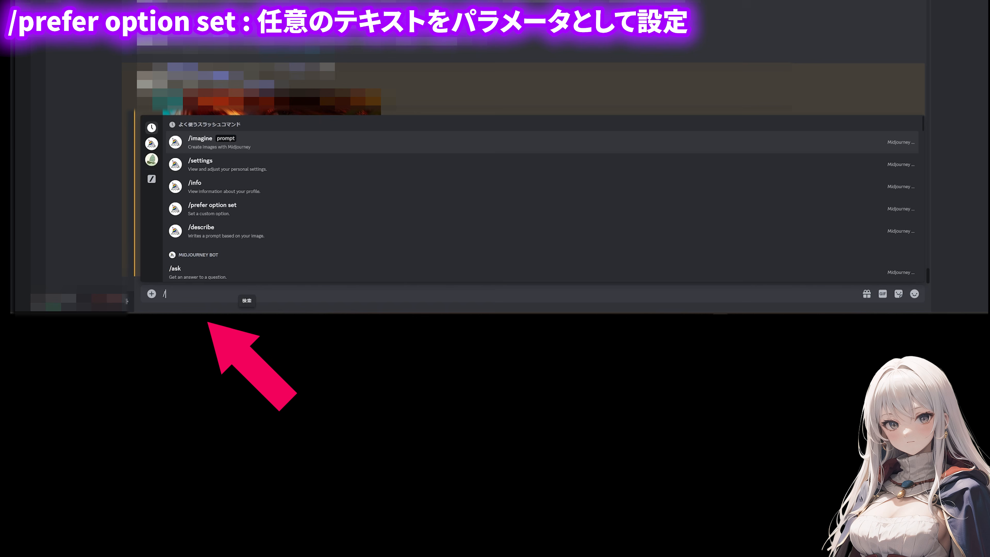
left_click(229, 208)
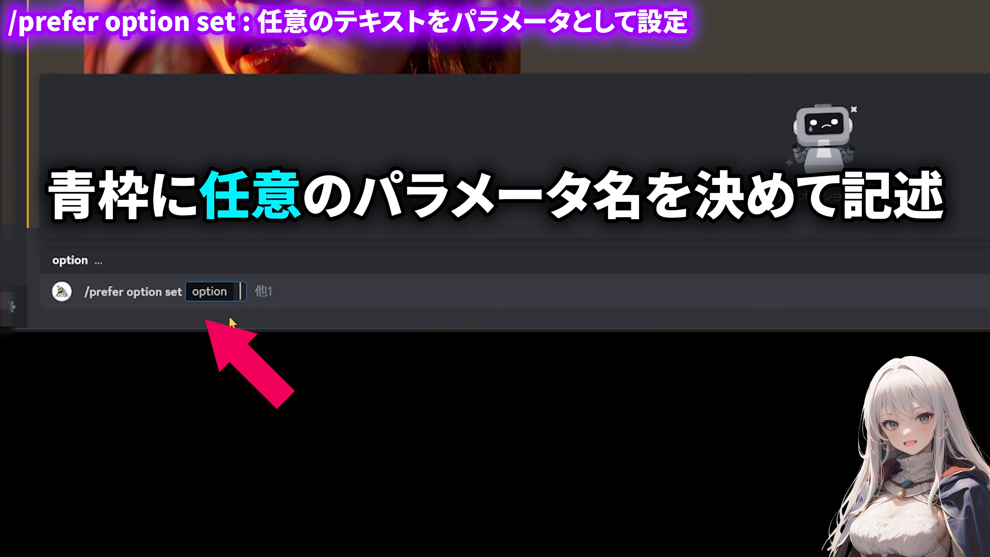
type("1")
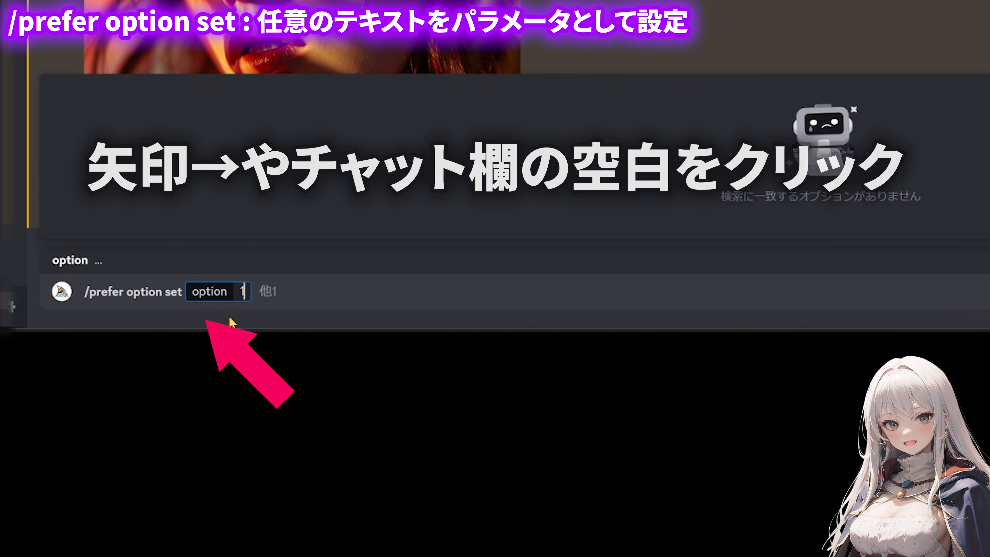
left_click(230, 319)
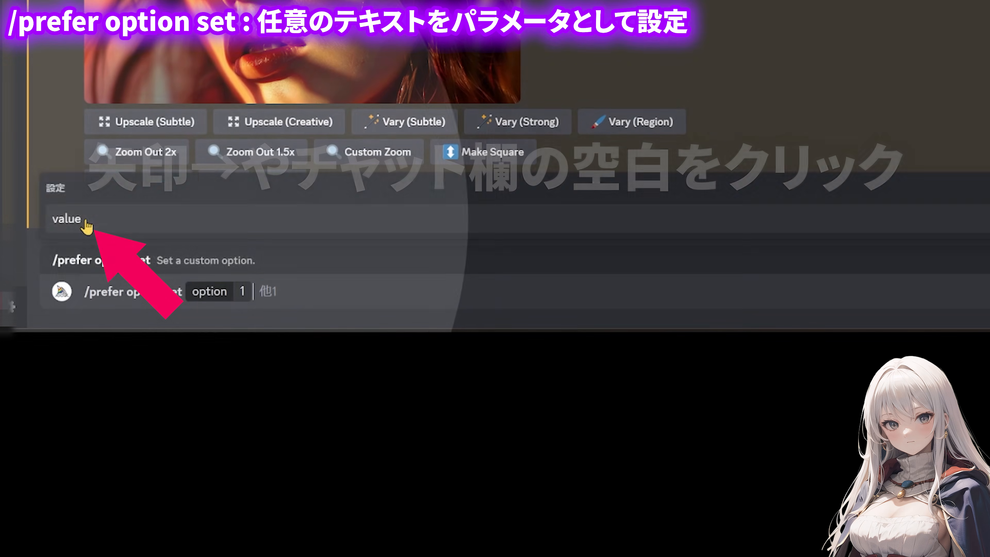
left_click(87, 227)
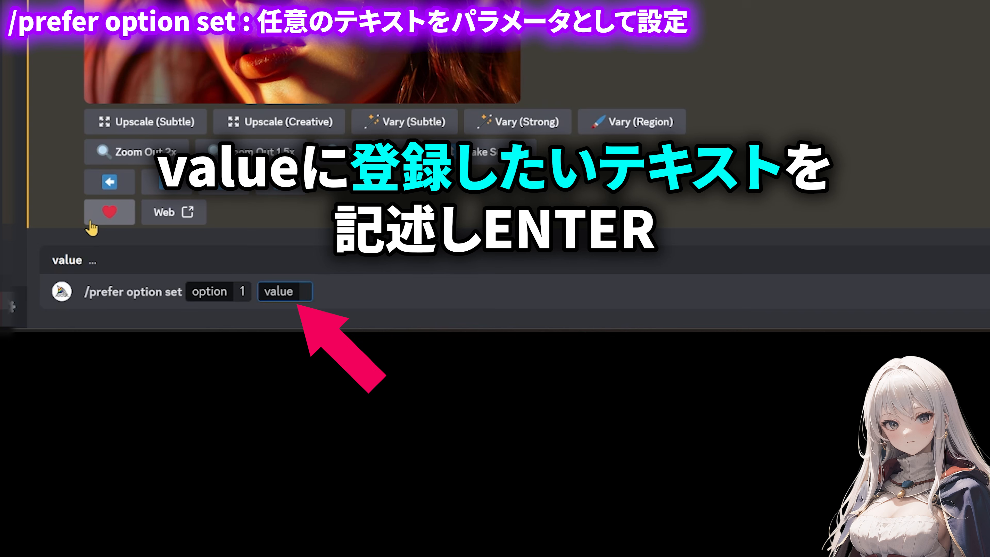
type("Canon EOS-1D X MARK II, Realistic,photorealistic")
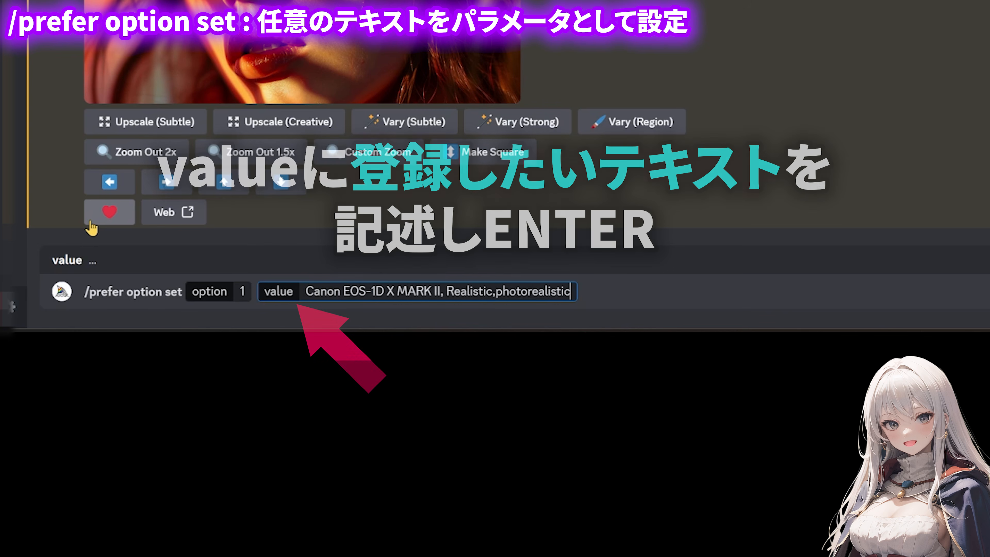
key("Return")
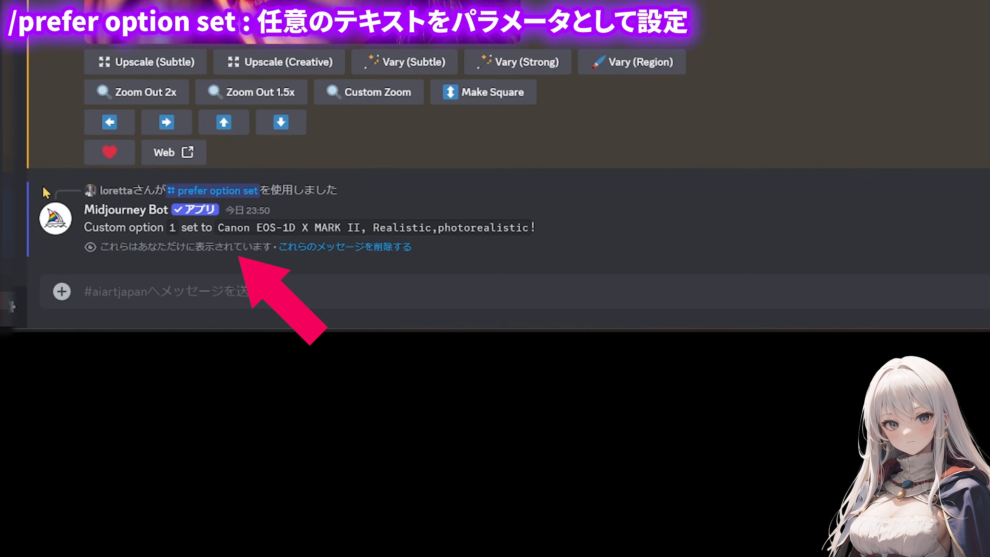
- Generate images with /imagine using the prompt "girl --1" to apply the custom option
type("/")
key("Return")
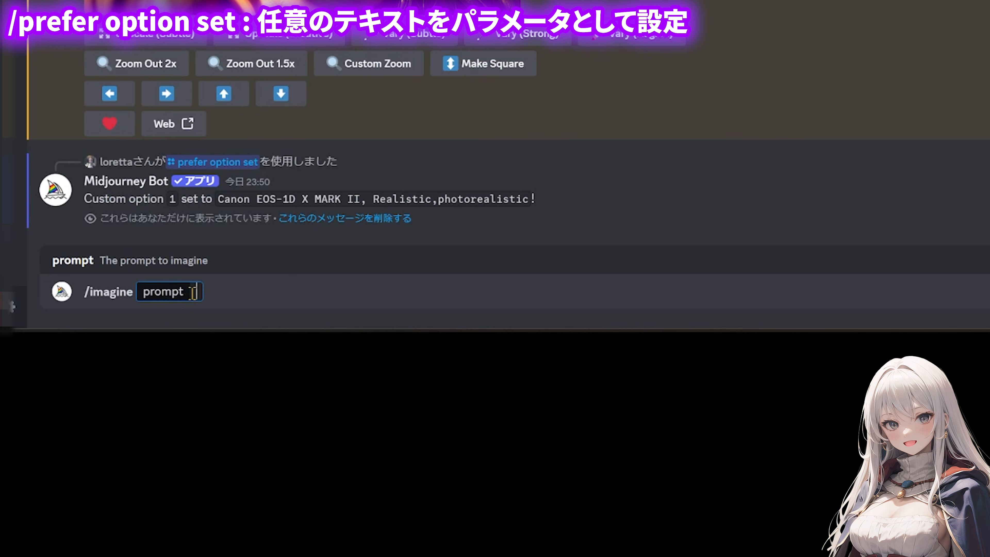
type("girl --")
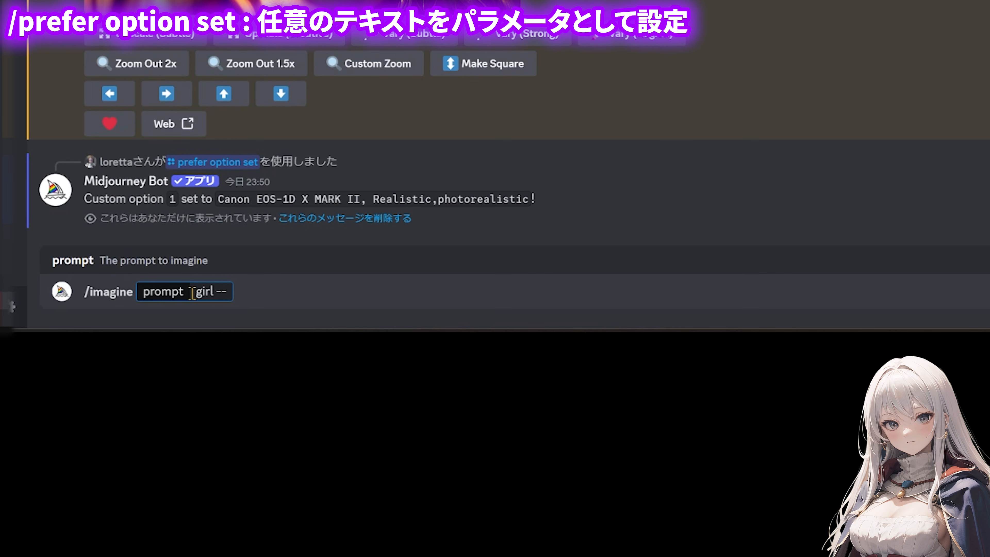
type("1")
key("Return")
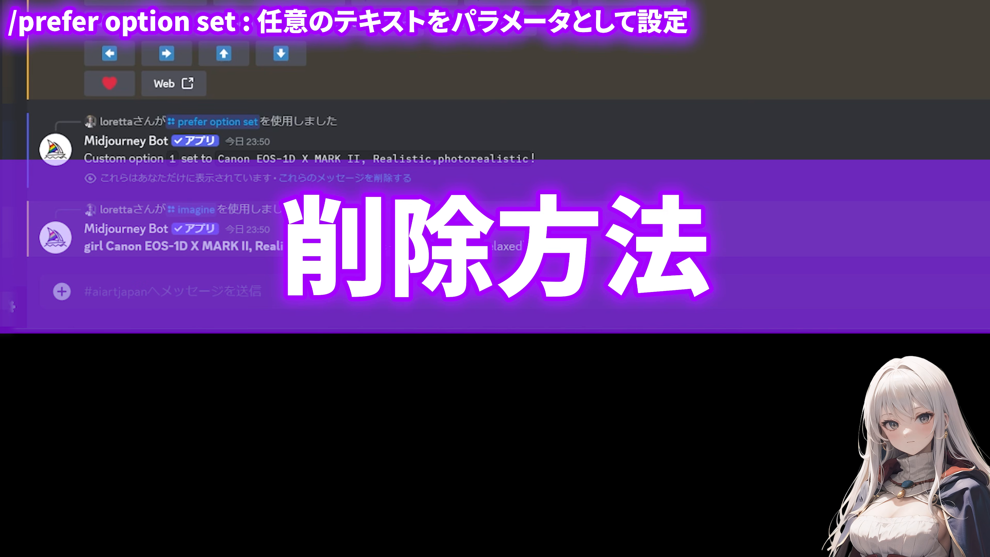
- Prepare /prefer option set with option 1 and no value to delete that custom option, and clear the entry
type("/")
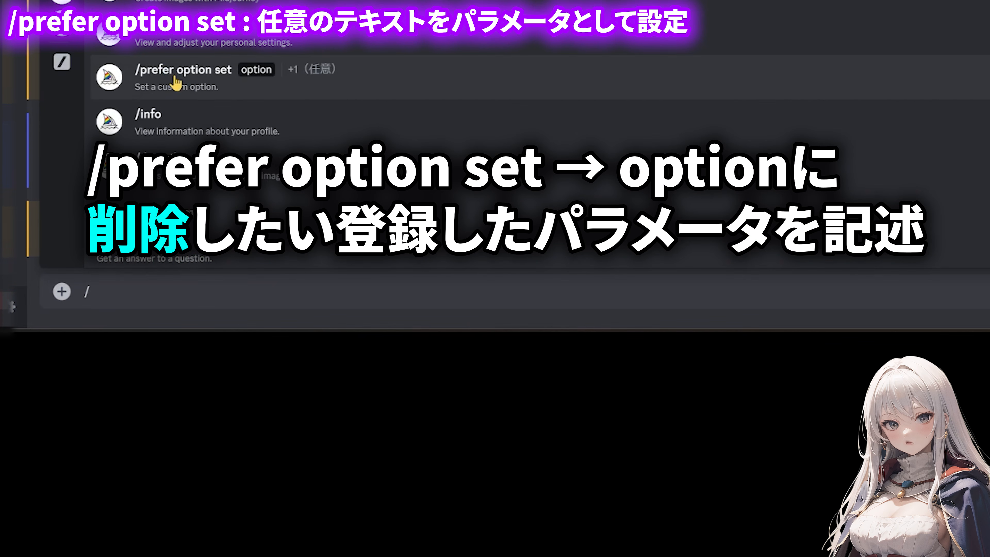
left_click(178, 84)
type("1")
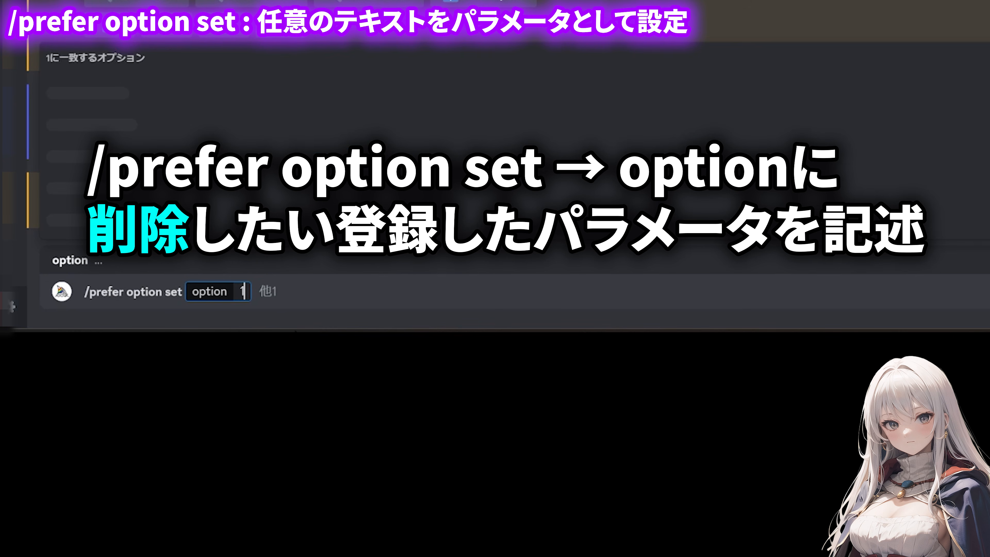
key("BackSpace")
key("BackSpace")
key("BackSpace")
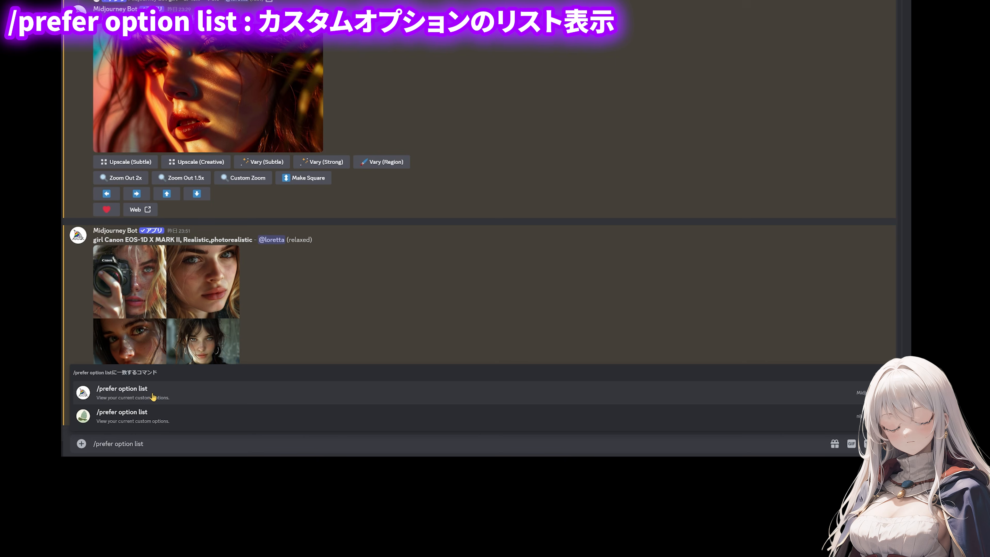
- List the current custom options with the Midjourney Bot's /prefer option list command
key("Tab")
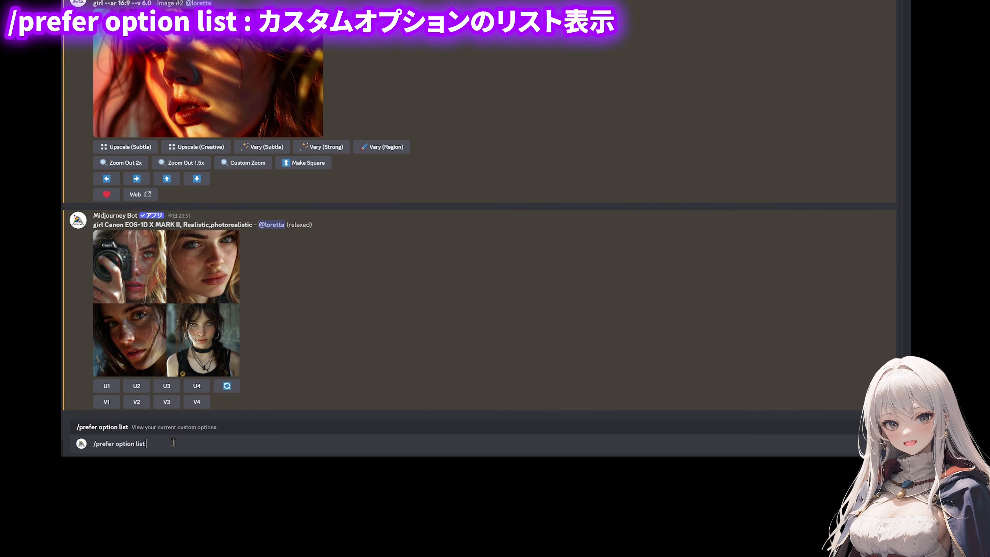
key("Return")
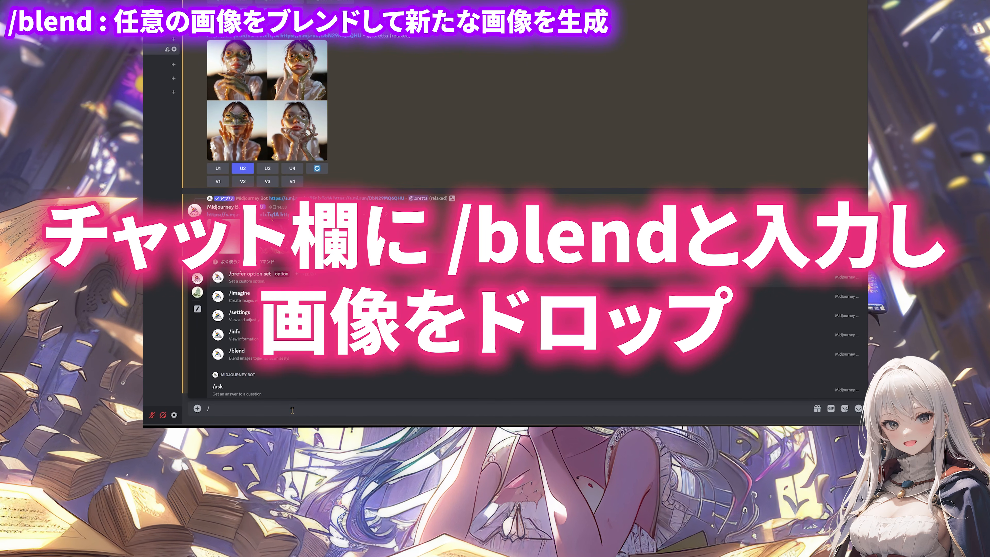
- Blend two images with /blend, attaching the teal-haired girl picture as image1 and another picture as image2
left_click(239, 353)
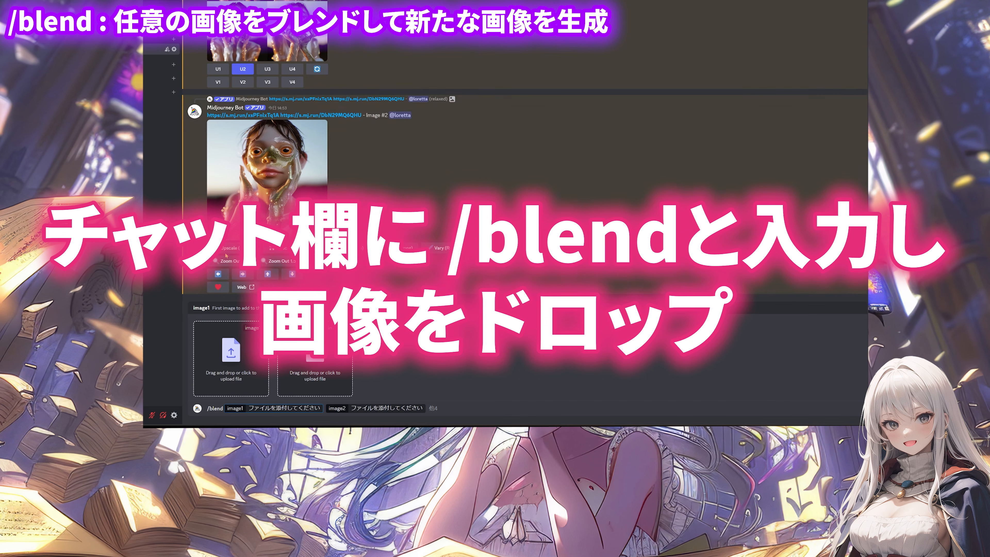
left_click_drag(226, 256, 244, 361)
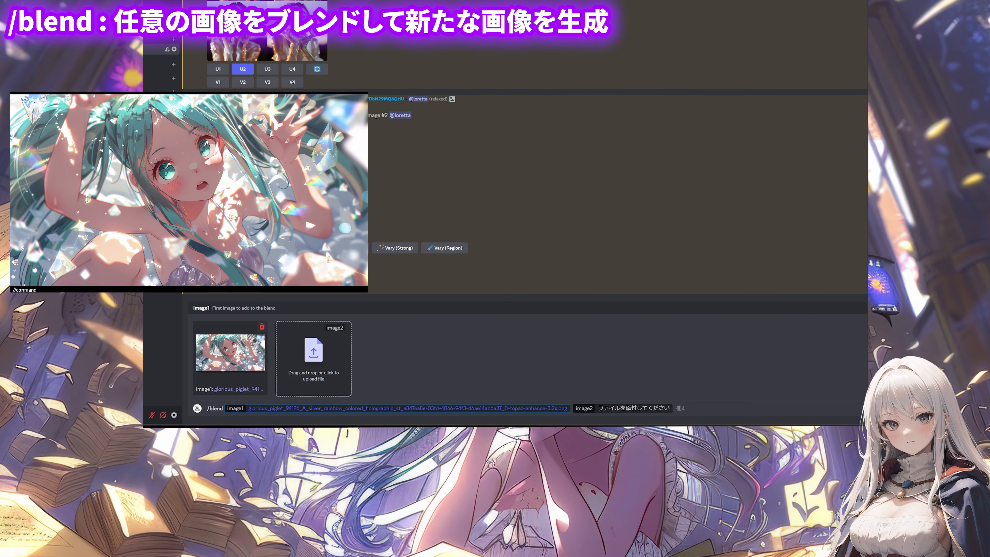
left_click_drag(312, 297, 312, 343)
key("Return")
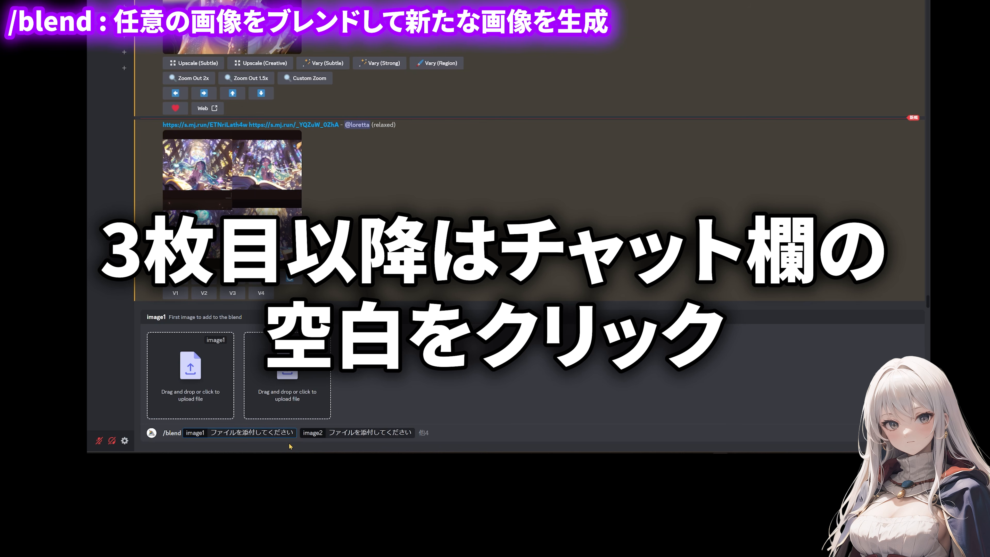
- Add the optional image3, image4, image5 and dimensions fields to a new /blend command
left_click(442, 434)
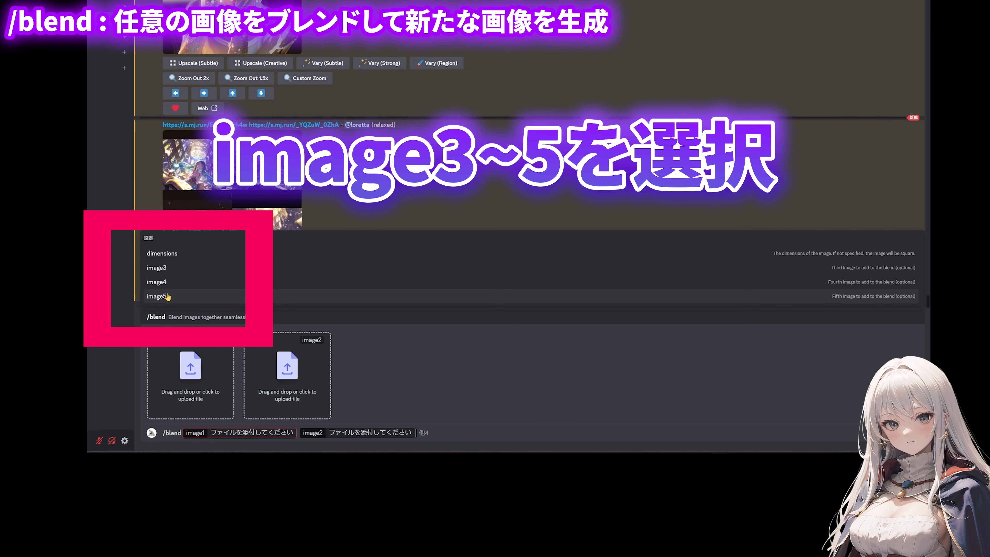
left_click(163, 272)
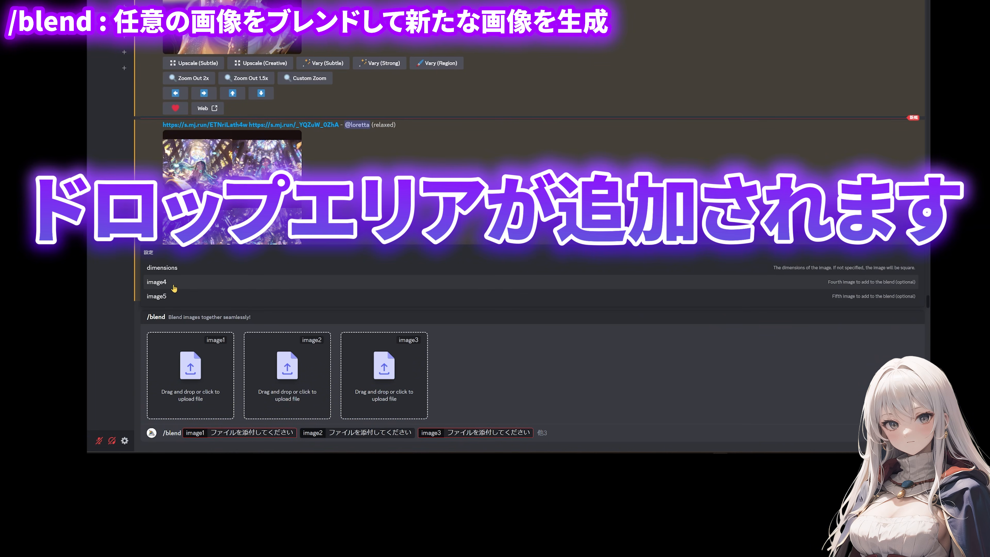
left_click(174, 288)
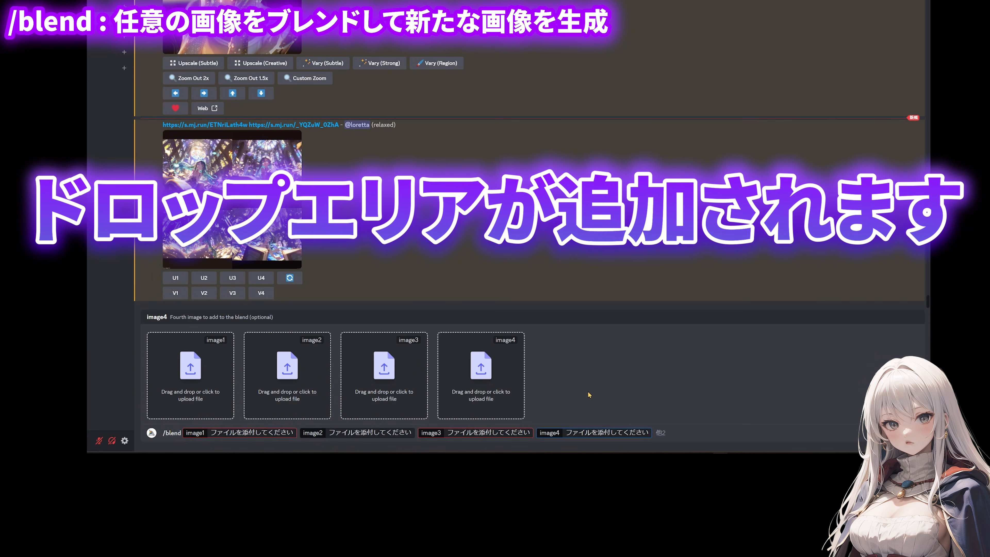
left_click(689, 426)
left_click(166, 298)
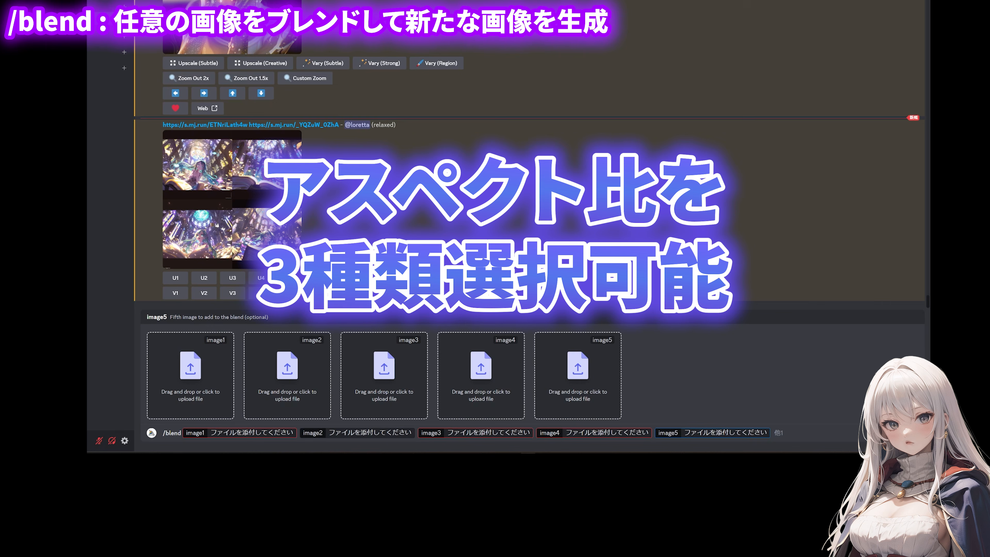
left_click(800, 429)
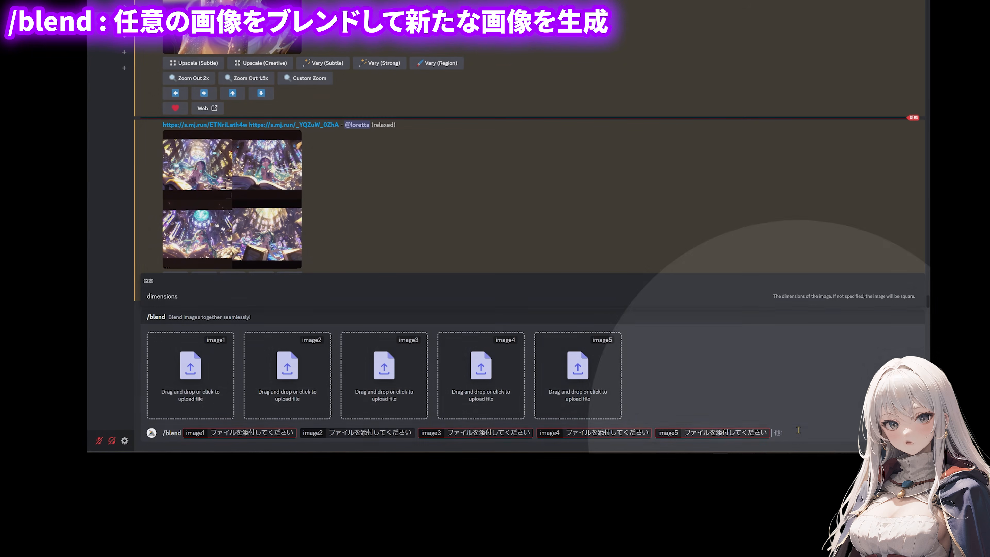
left_click(177, 297)
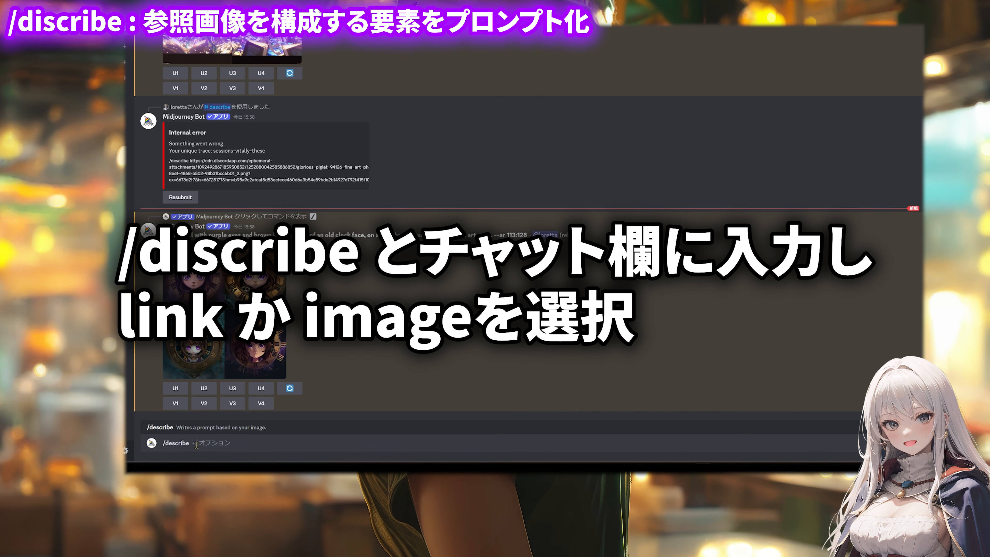
- Run /describe with the image option instead of link, attaching the portrait of the person with gold-covered hands
left_click(197, 444)
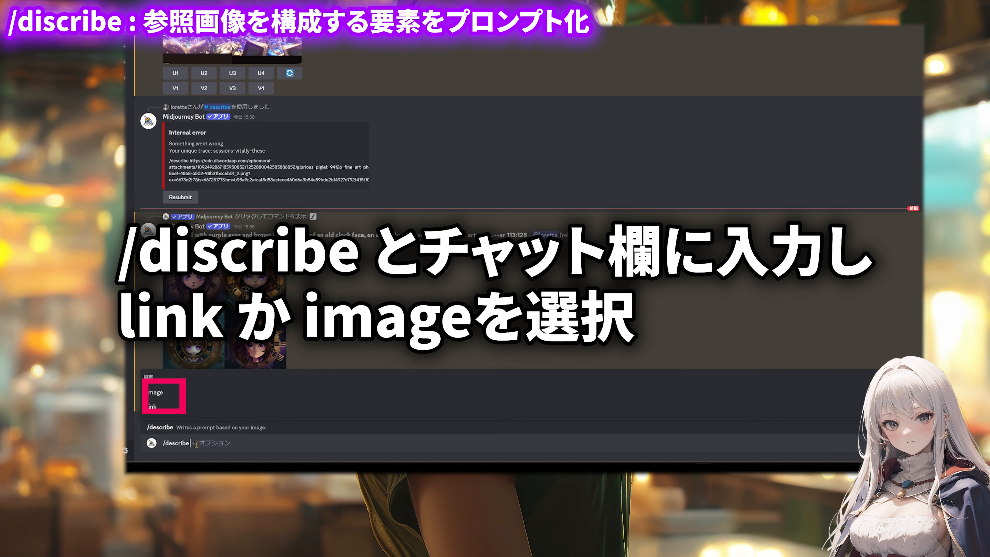
left_click(166, 408)
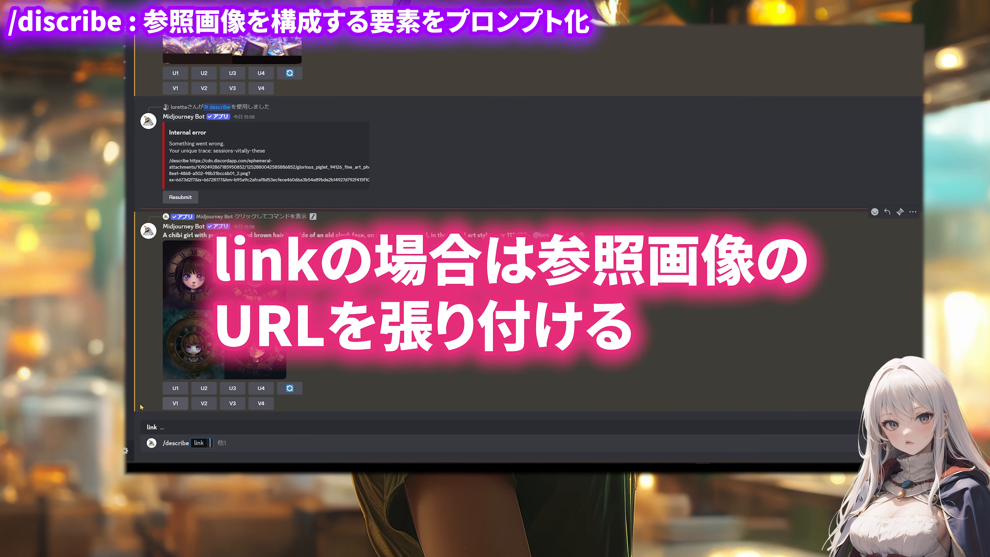
key("BackSpace")
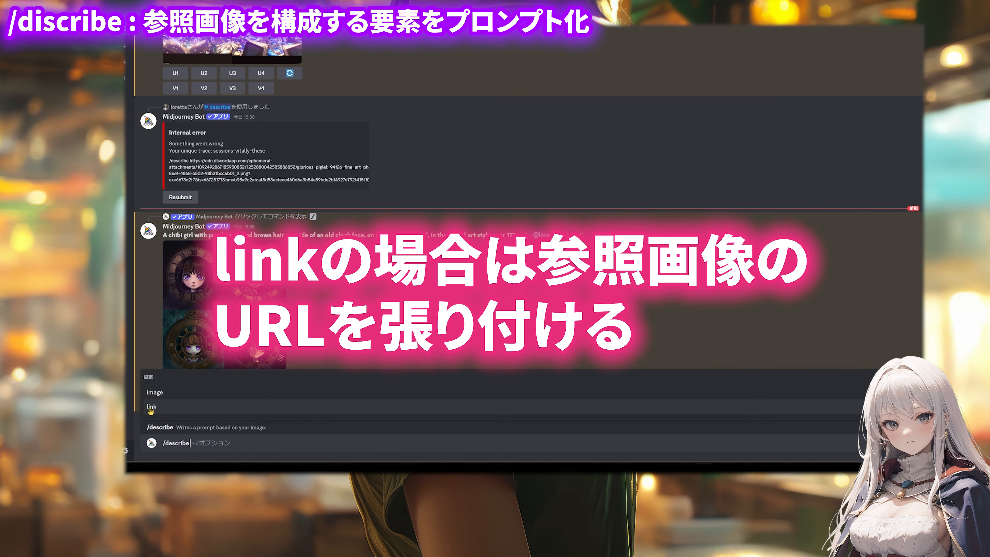
left_click(154, 393)
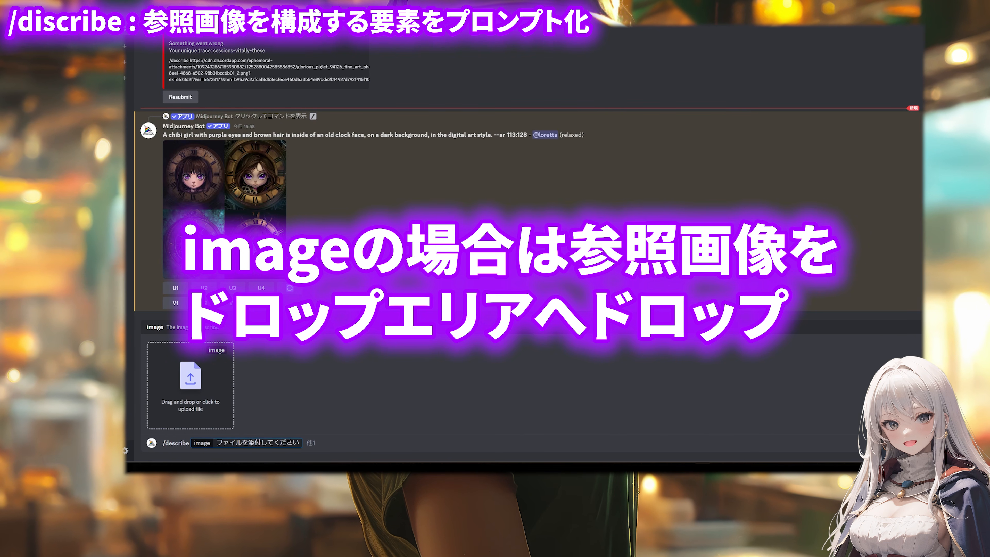
left_click_drag(195, 198, 189, 380)
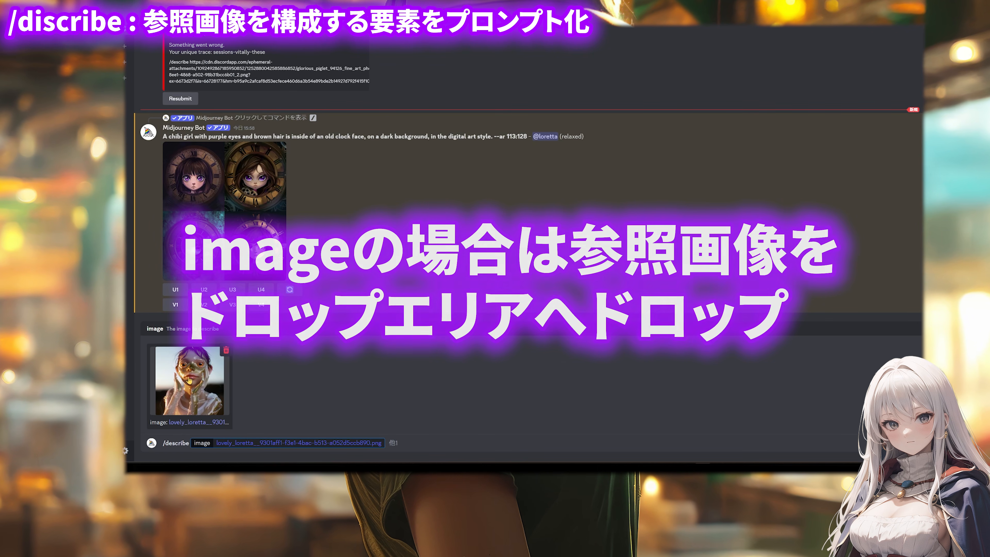
key("Return")
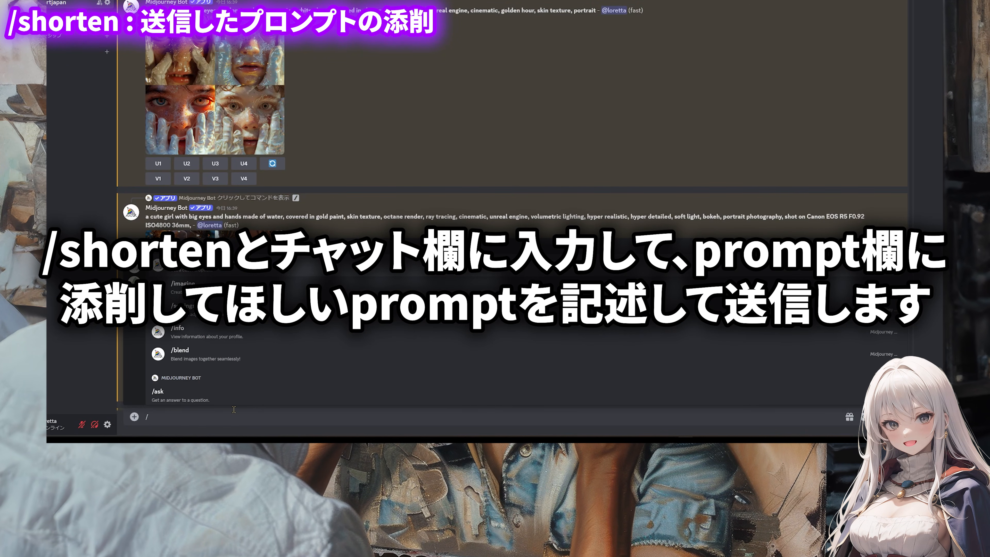
- Start entering the /shorten command in the chat
type("sh")
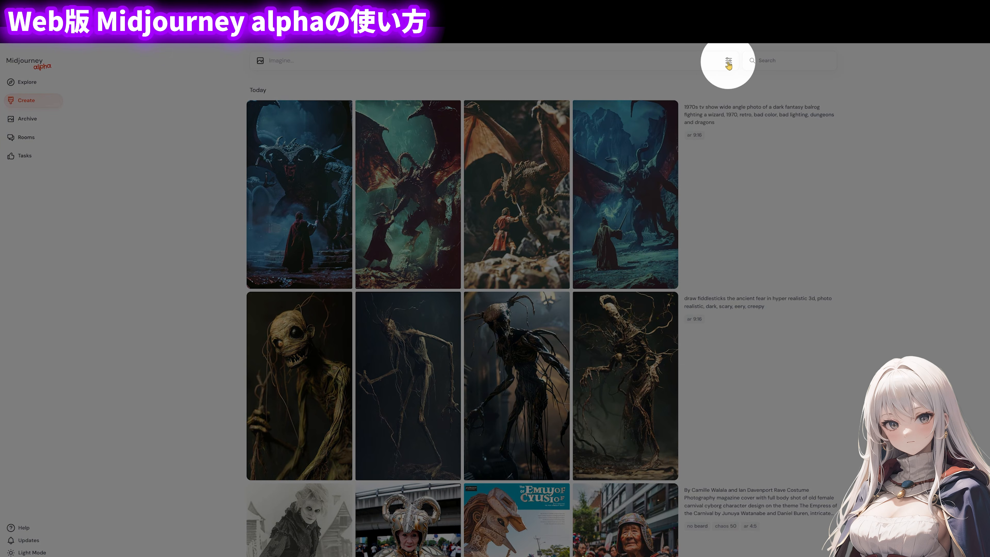
- On the Midjourney alpha website, open the image generation settings and view Explore's Top Day, Top Week and Top Month choices
left_click(729, 60)
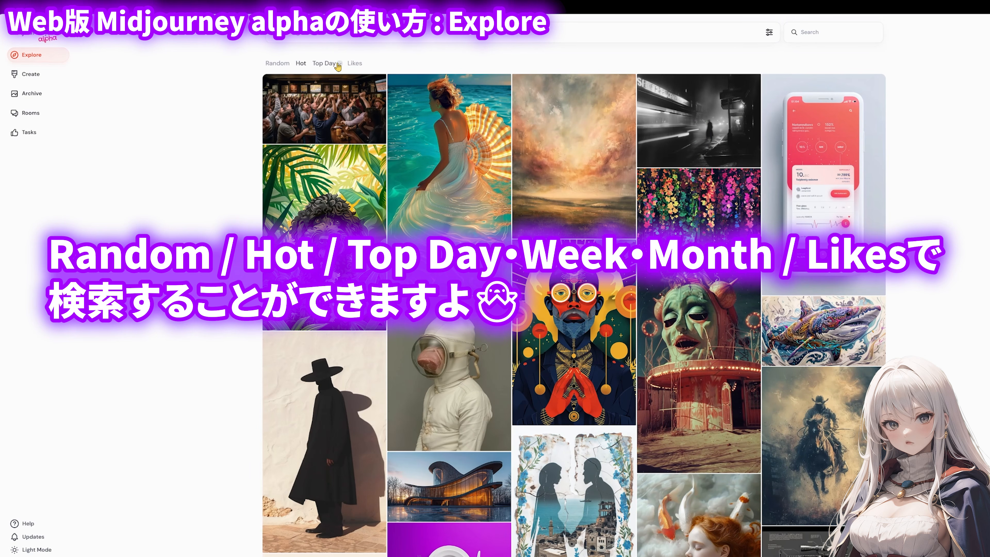
left_click(338, 65)
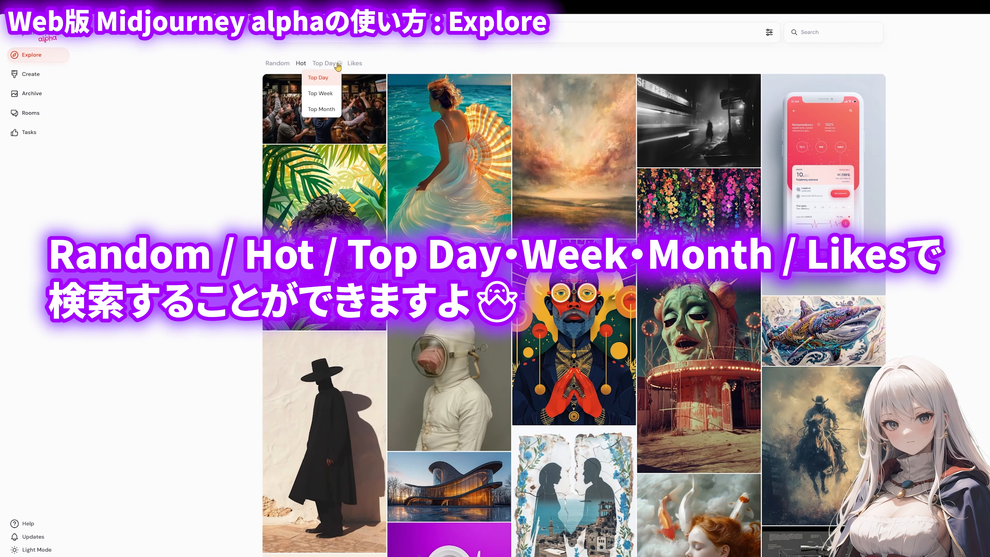
left_click(244, 74)
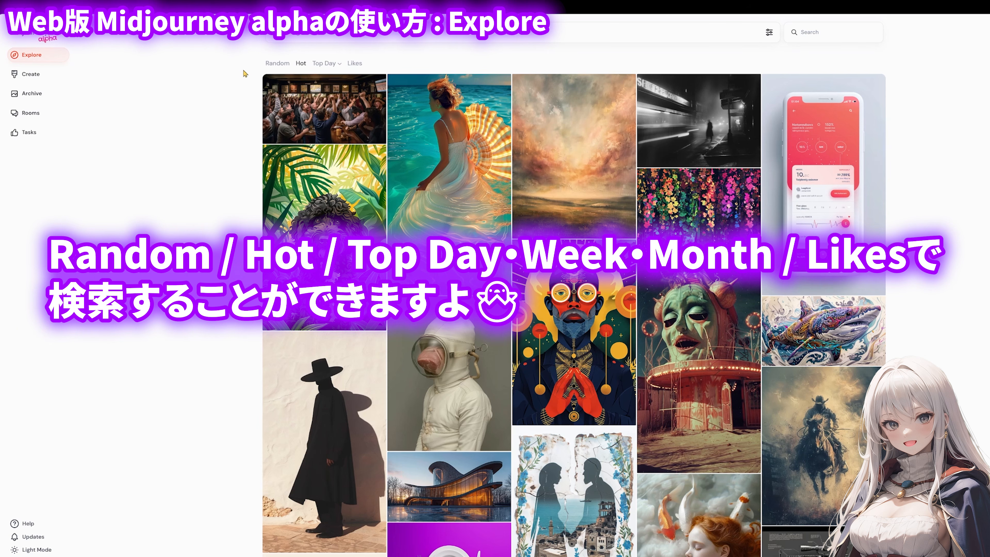
- Add the Explore picture of the woman in the sea as a reference, trying style reference before setting it as image prompt
mouse_move(343, 111)
mouse_move(449, 258)
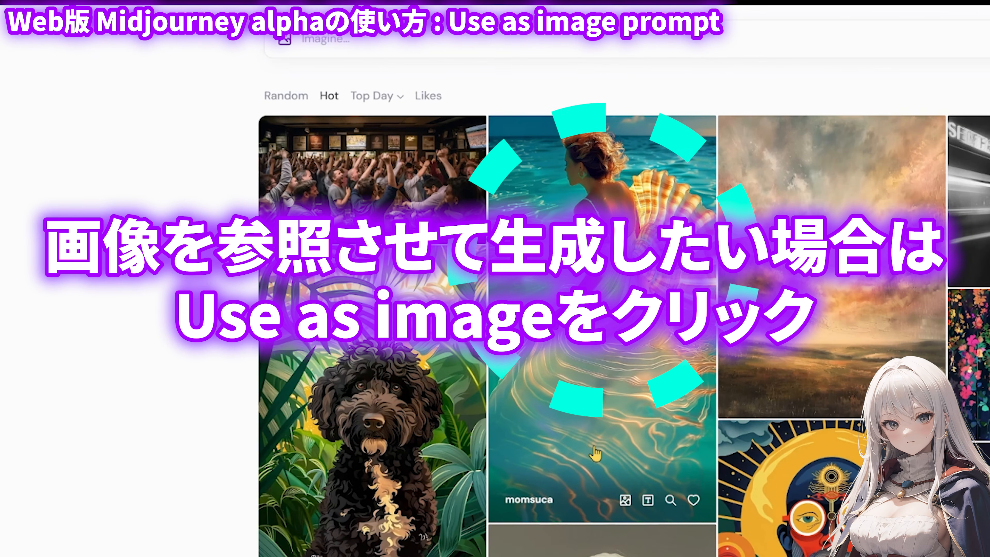
left_click(625, 500)
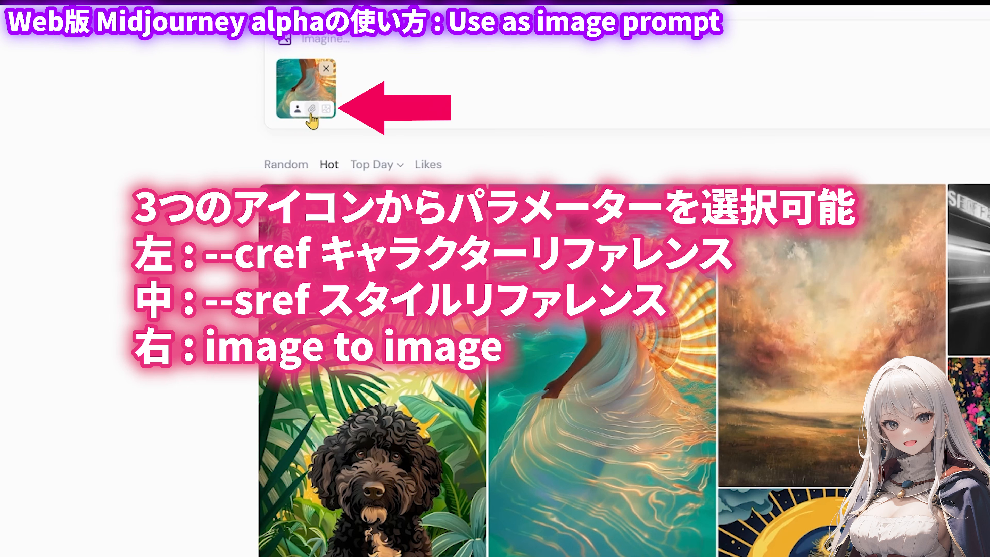
left_click(312, 113)
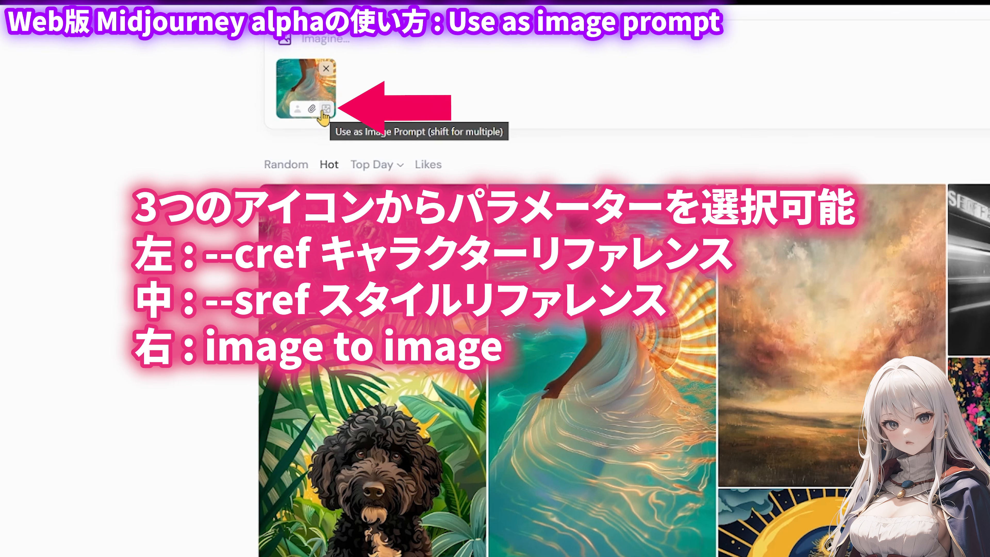
left_click(323, 112)
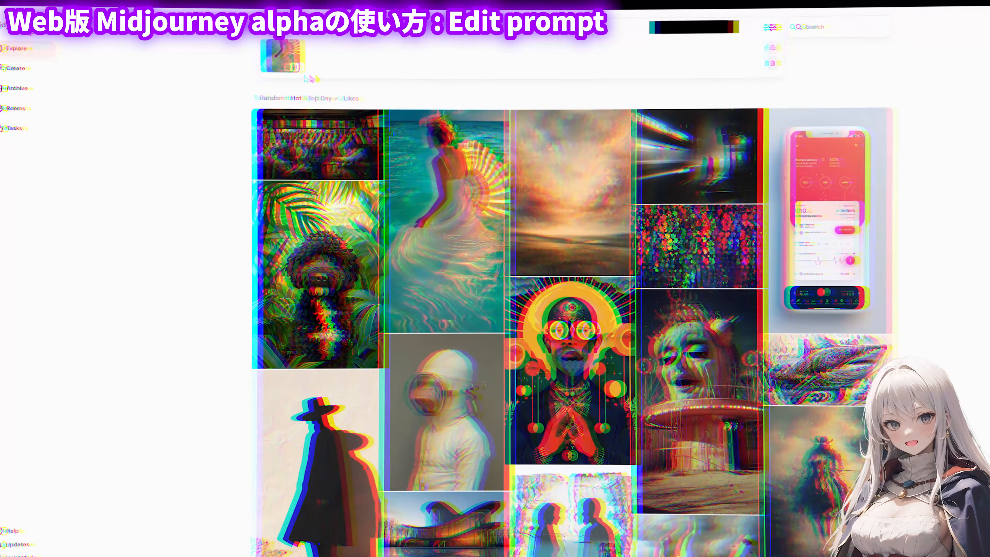
- Search Explore for images similar to the picture of the woman in the sea
mouse_move(475, 324)
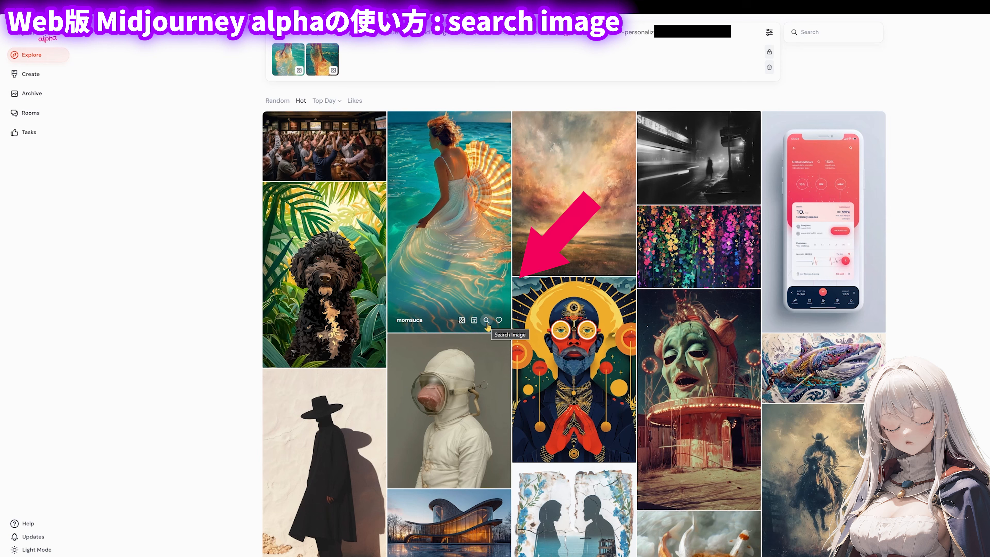
left_click(489, 327)
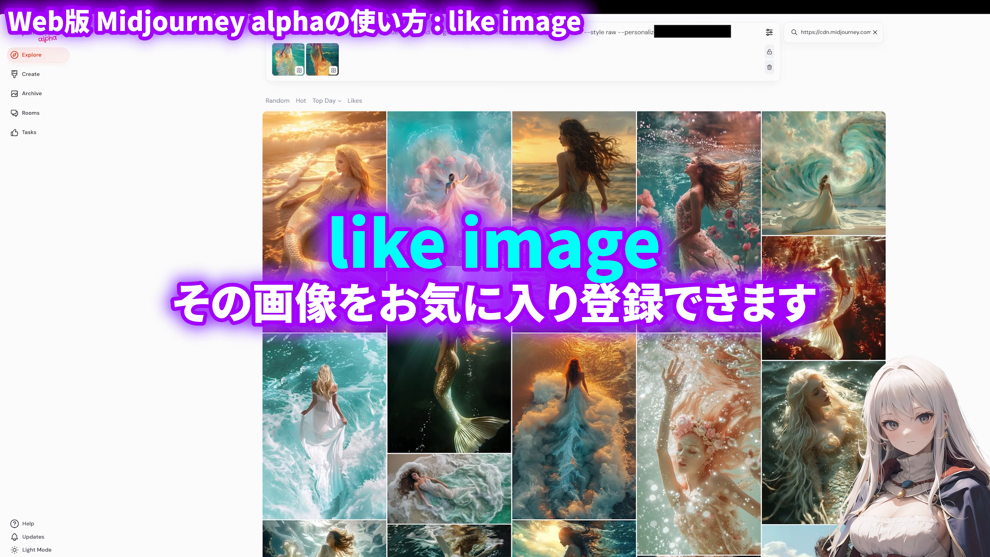
- Like the picture of the woman in the pink petal gown and open its creator's page from the liked images
left_click(500, 254)
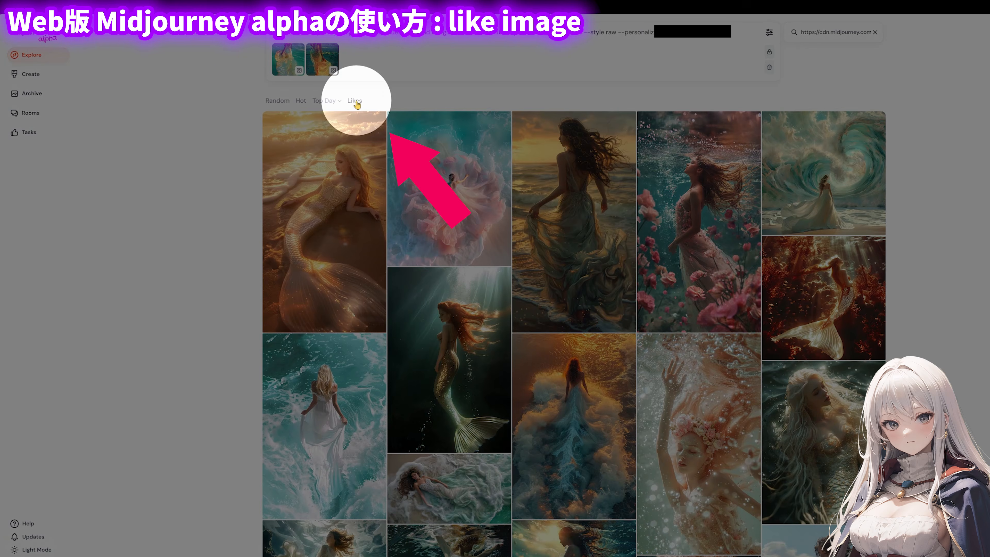
left_click(357, 103)
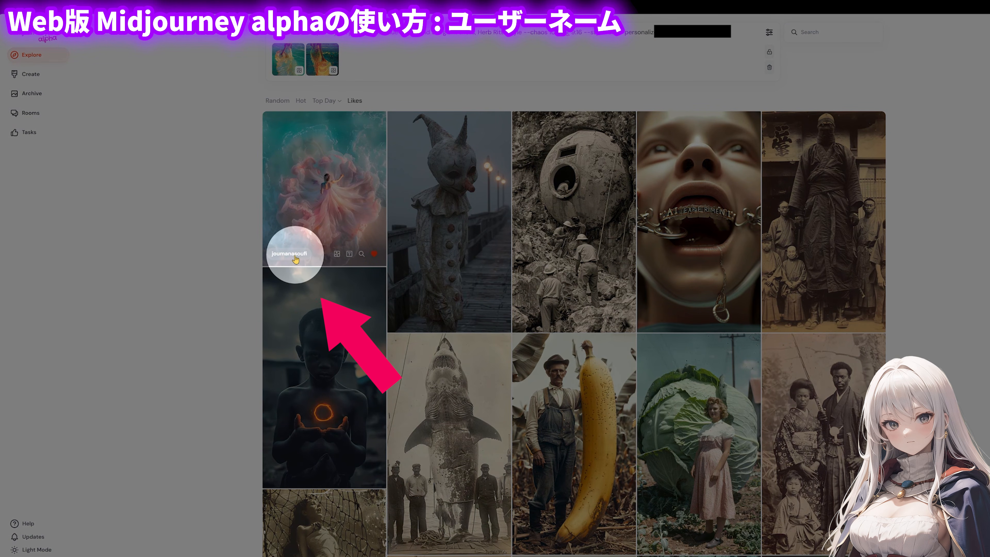
left_click(295, 260)
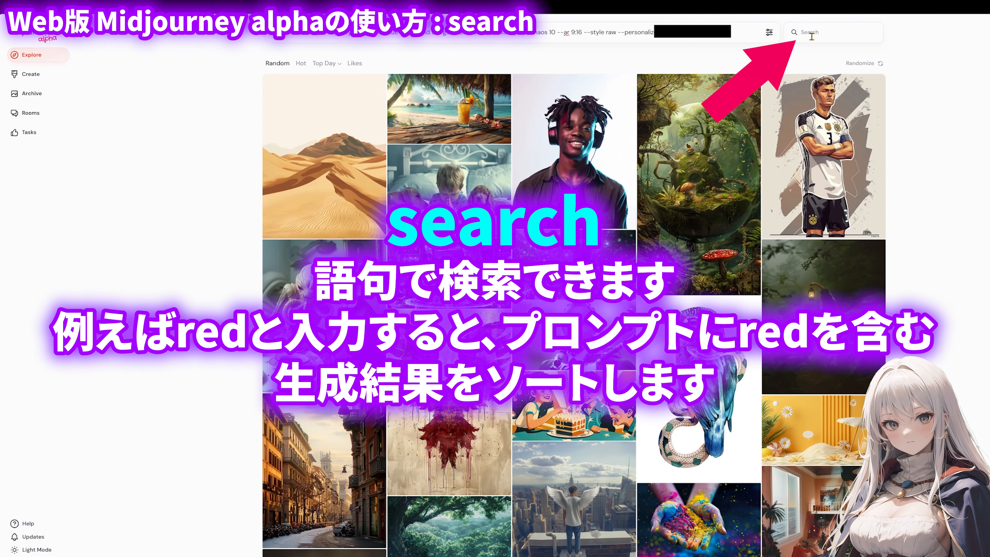
- Search Explore for "red" and browse the matching images
type("red")
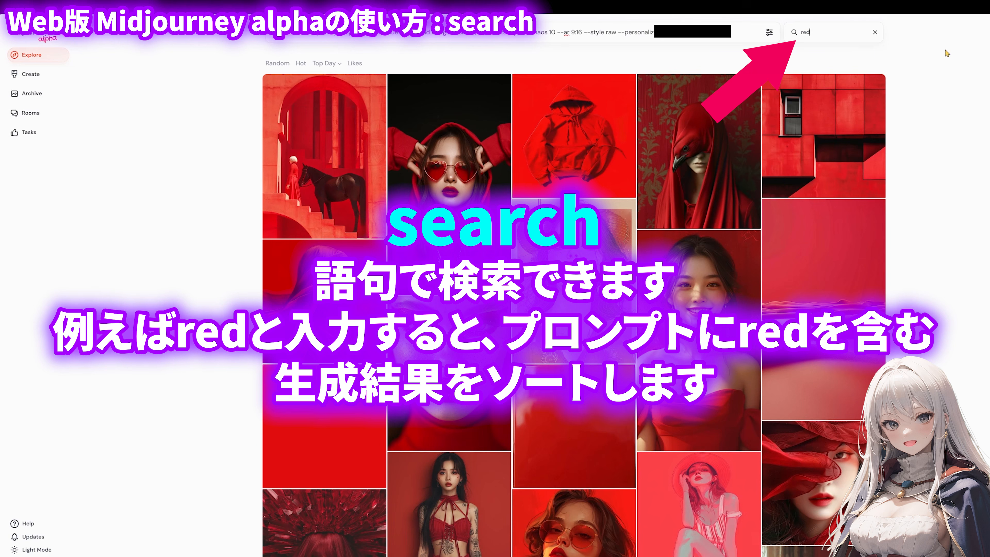
scroll(850, 304, "down", 10)
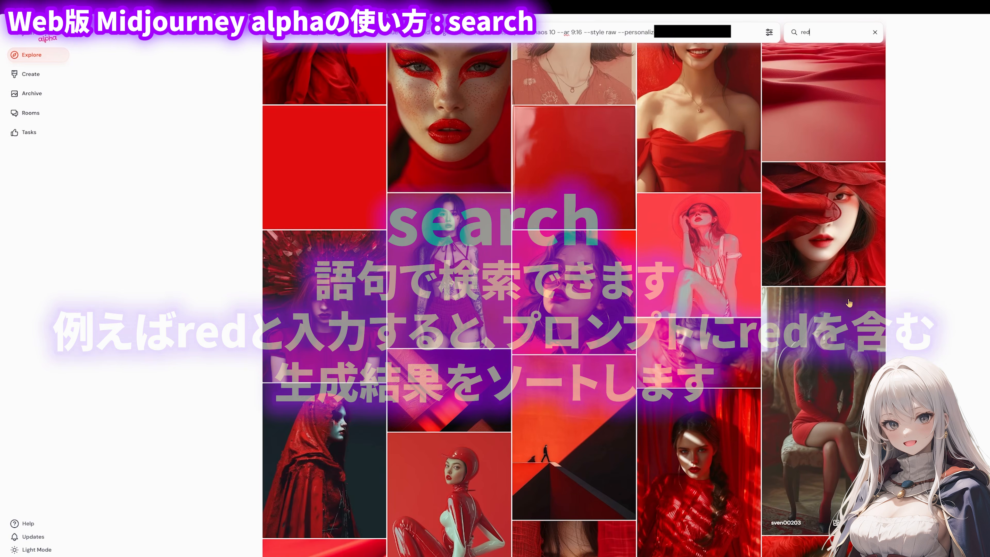
scroll(849, 304, "down", 15)
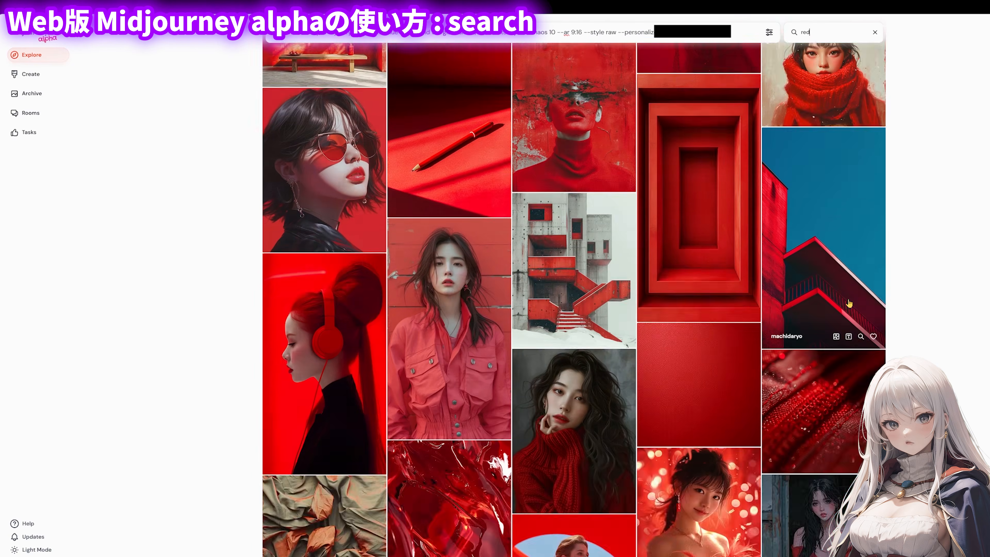
scroll(849, 304, "down", 15)
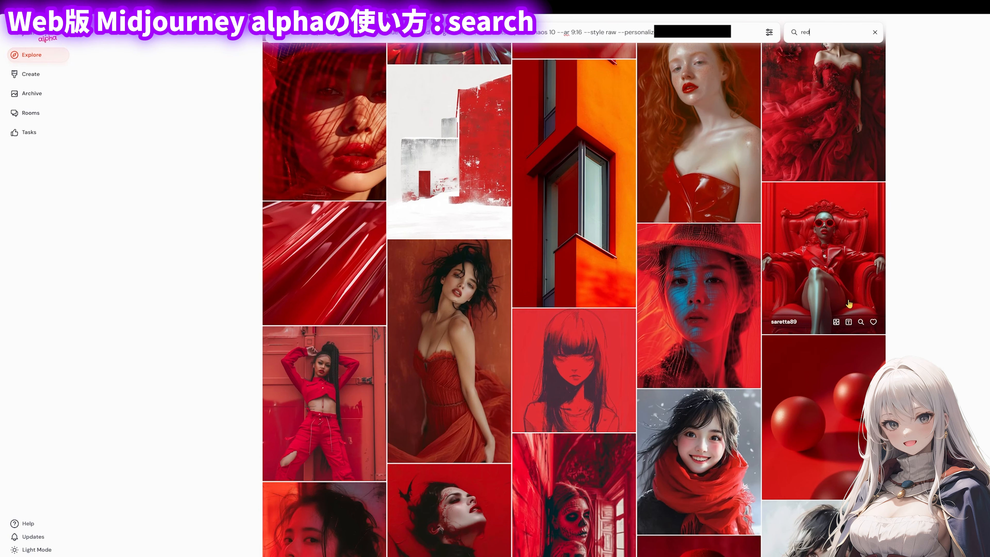
scroll(849, 304, "down", 12)
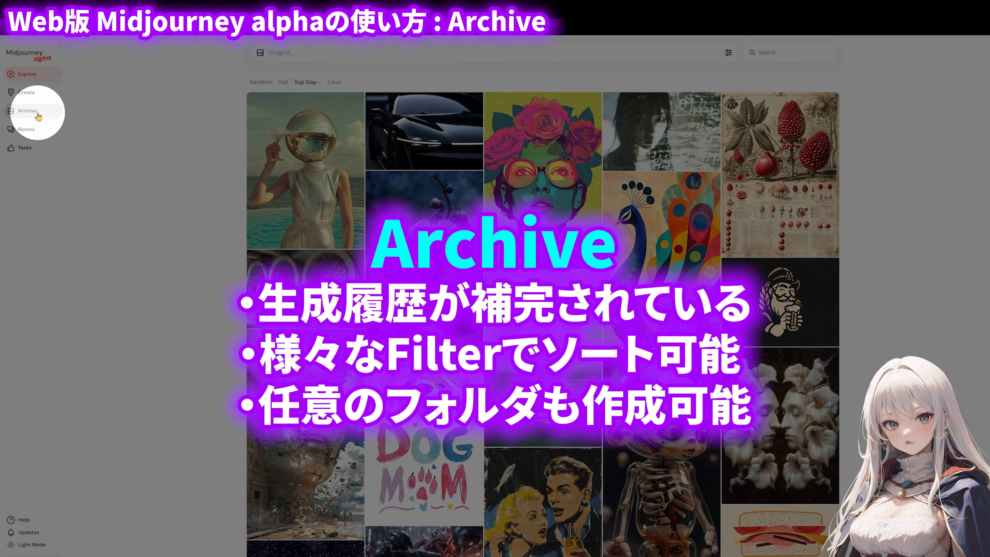
- Open the Archive, preview its grid at Medium and Small image size, and set the size back to Large
left_click(27, 111)
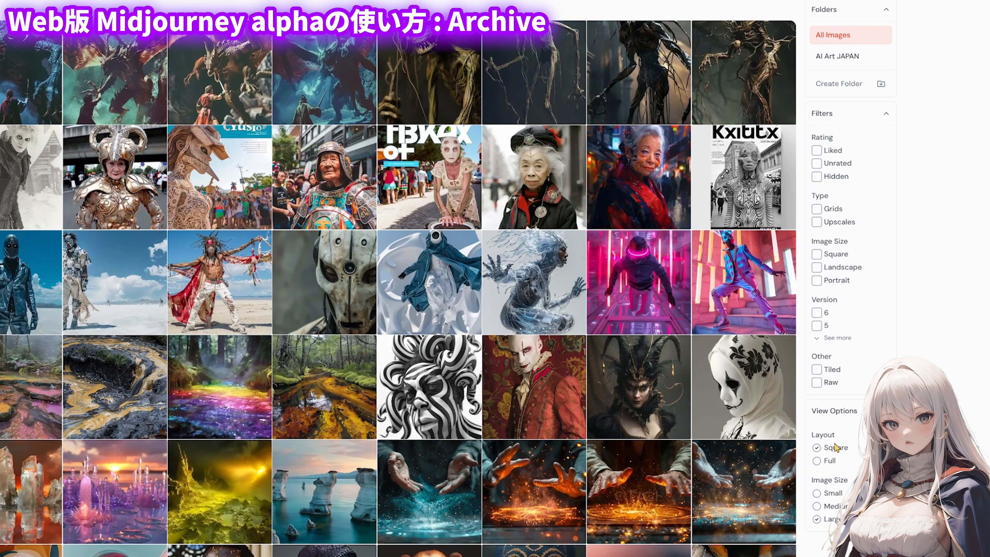
left_click(817, 506)
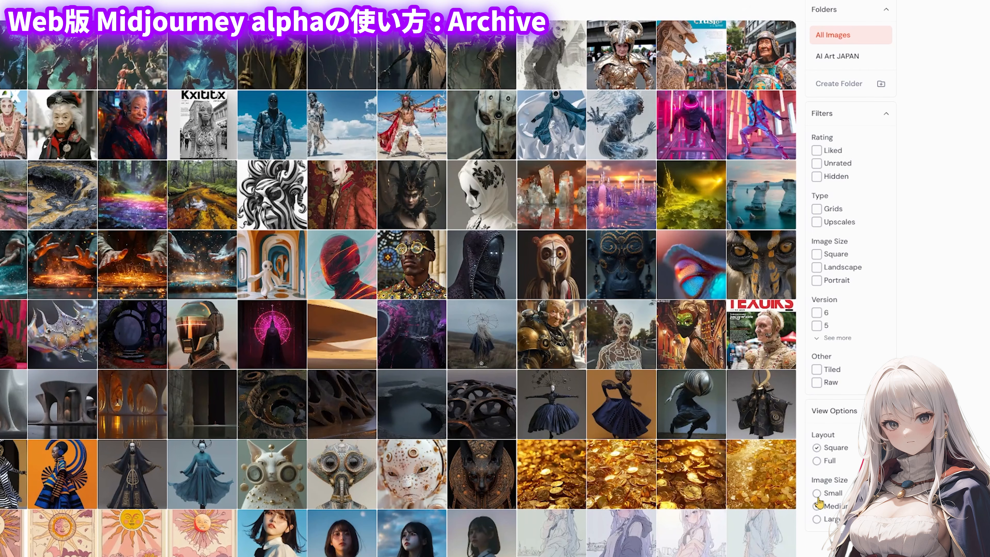
left_click(817, 495)
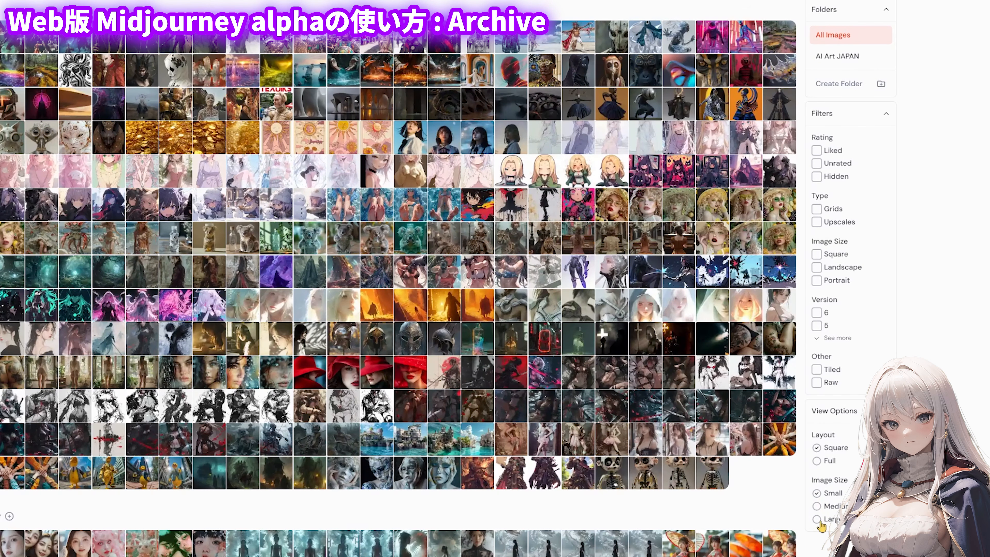
left_click(817, 520)
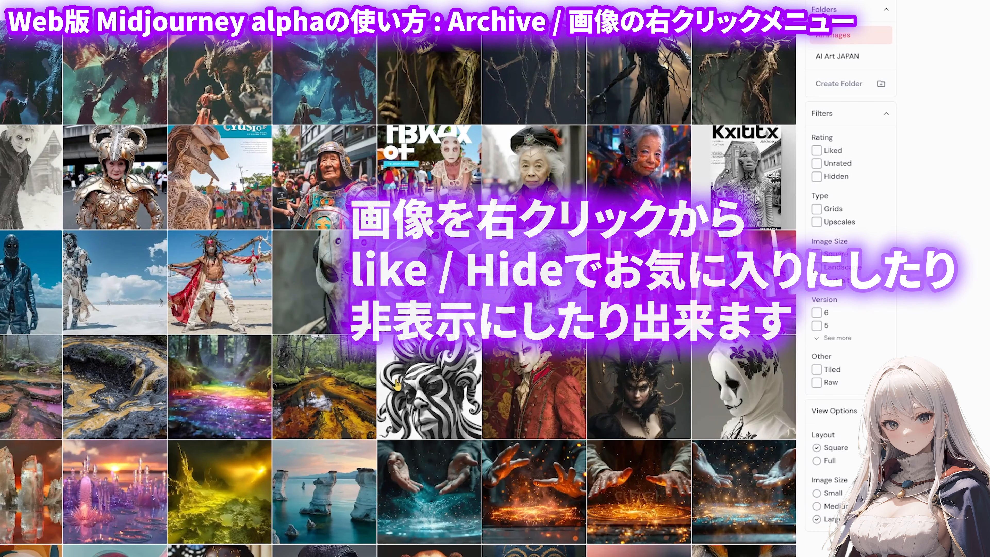
- Open Reframe for the carnival cyborg magazine cover image, set its position to End and its aspect ratio to 3:2
right_click(244, 187)
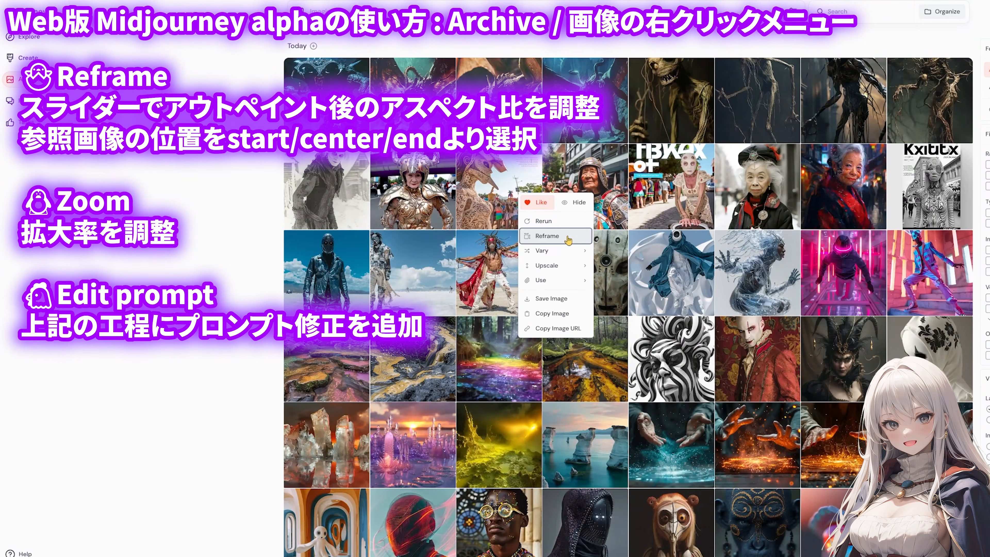
left_click(548, 236)
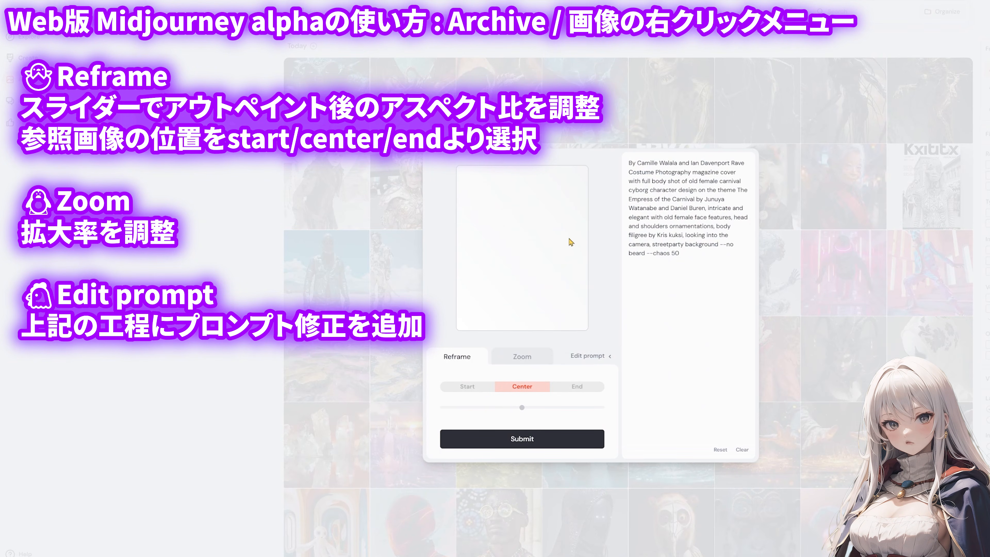
left_click(577, 386)
left_click_drag(522, 407, 564, 408)
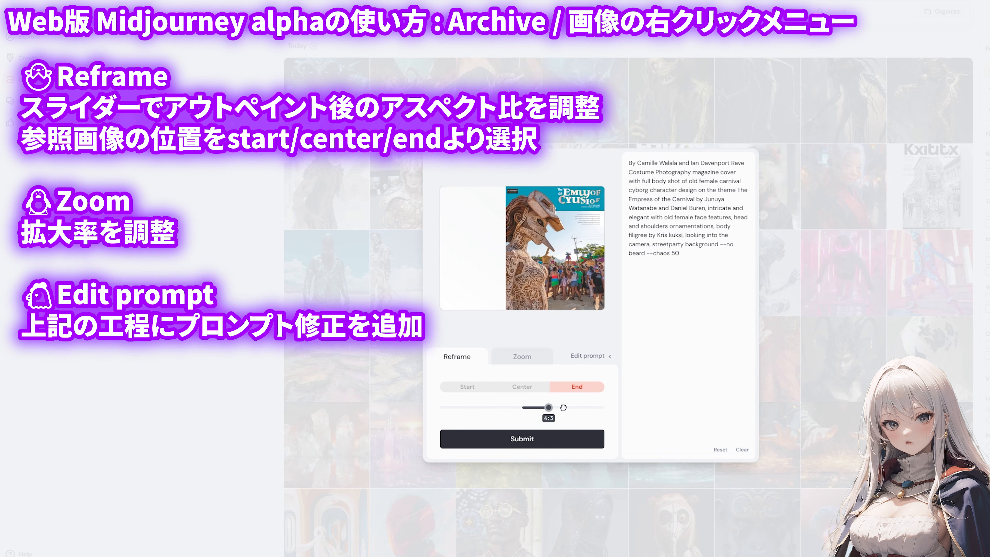
- Try the Start position for the reframe, choose Center with a 1:2 aspect ratio, and hide the prompt editor
left_click(470, 388)
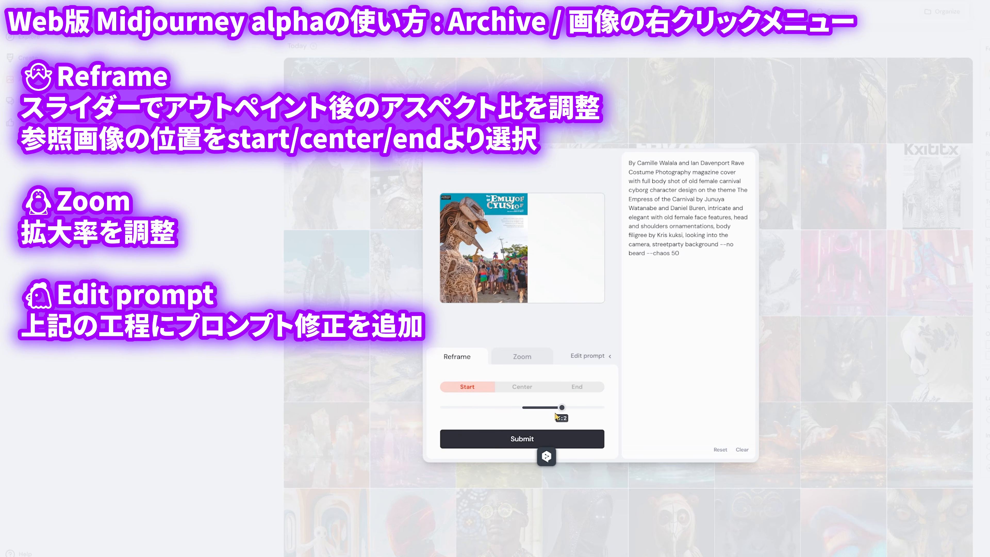
left_click(523, 387)
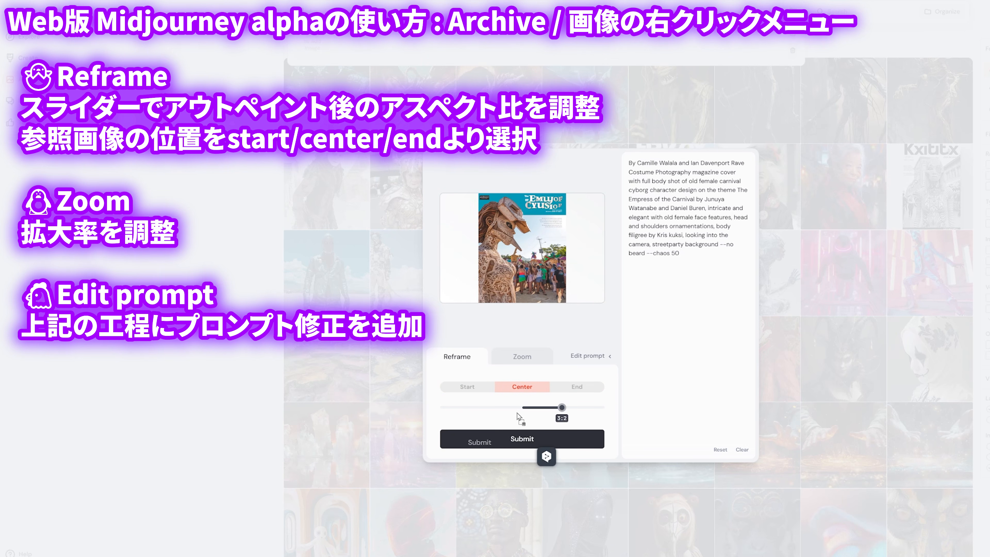
left_click_drag(519, 409, 453, 406)
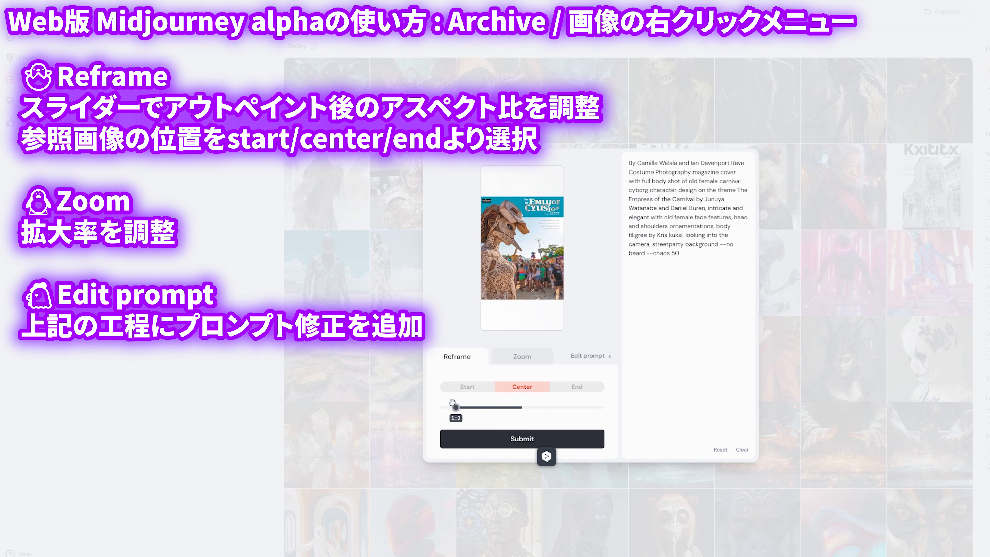
left_click(581, 357)
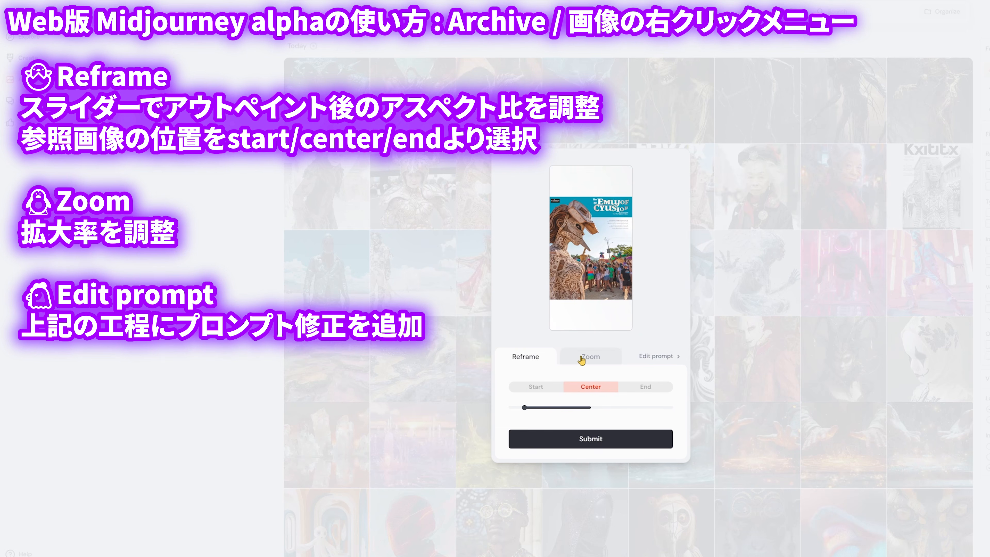
- Show the prompt editor for the carnival cyborg cover image and try its zoom at 1.1x and 2x
left_click(648, 357)
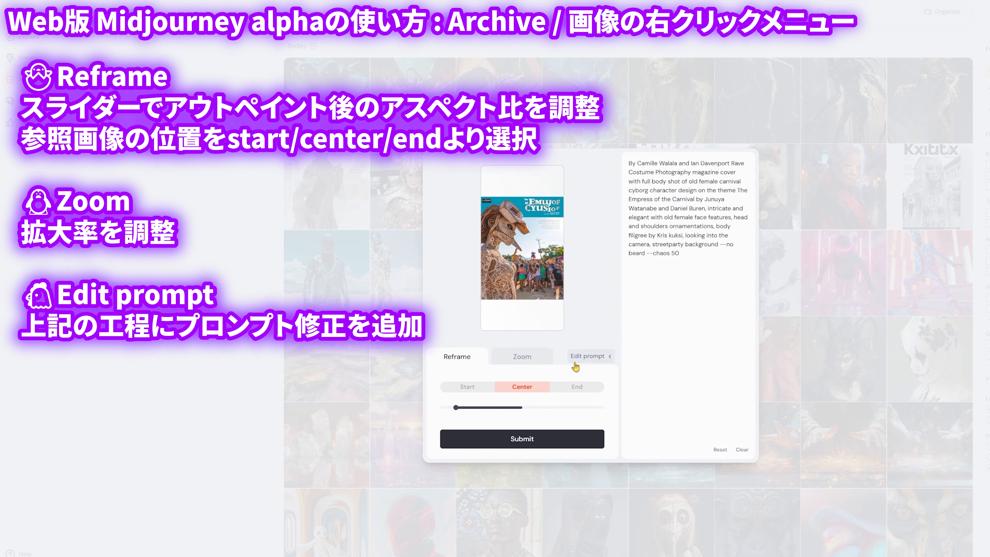
left_click(513, 366)
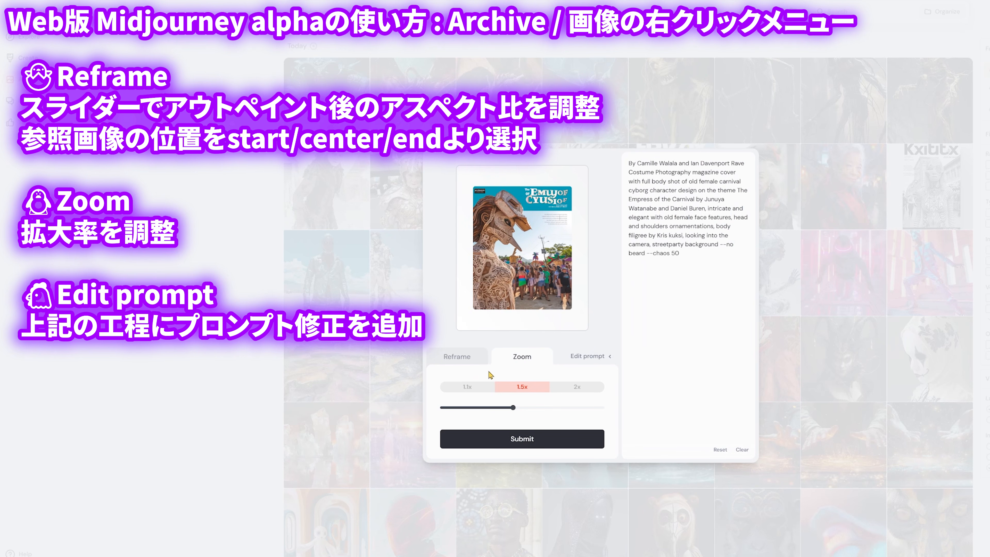
left_click(468, 387)
left_click(564, 387)
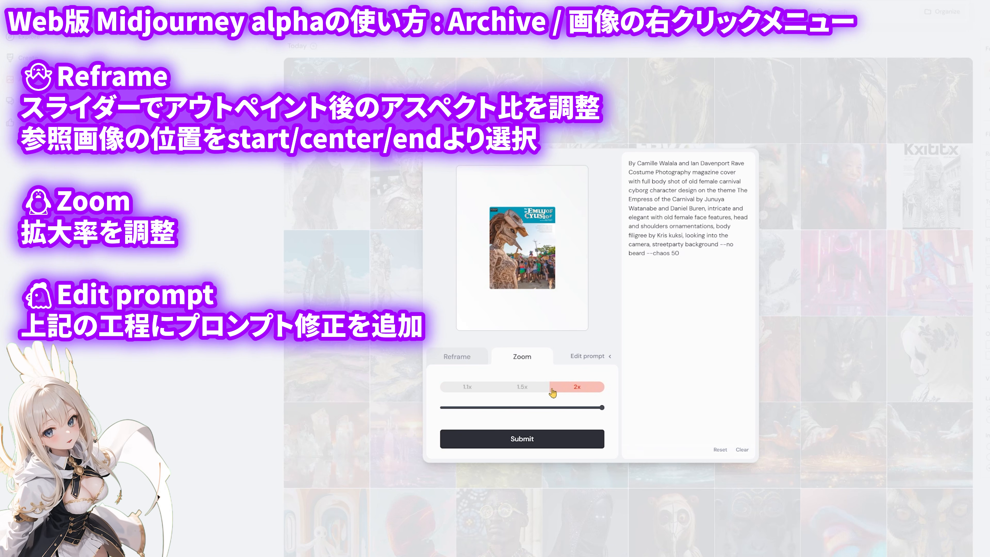
left_click(472, 361)
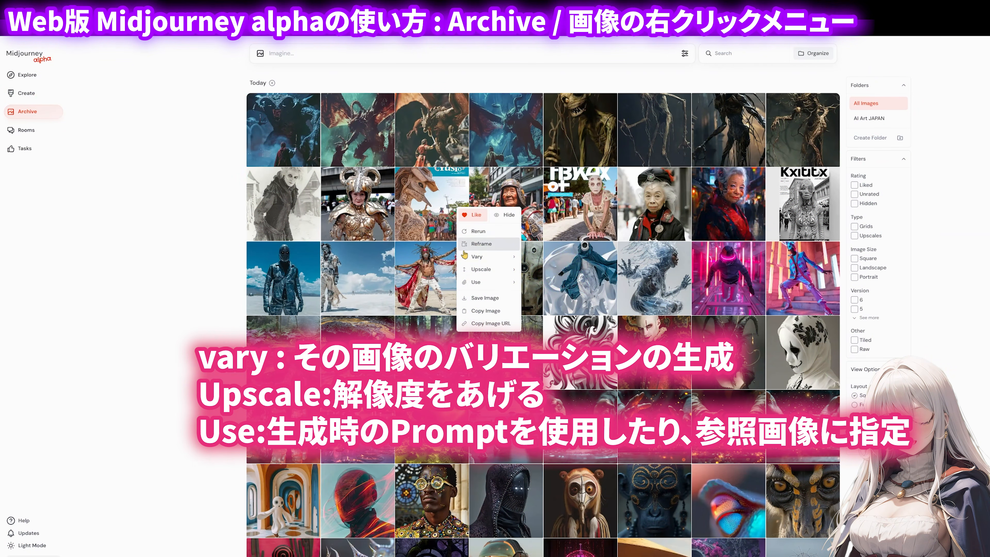
- Reuse the carnival cyborg cover's prompt in the prompt bar and add the image as an image reference
mouse_move(472, 257)
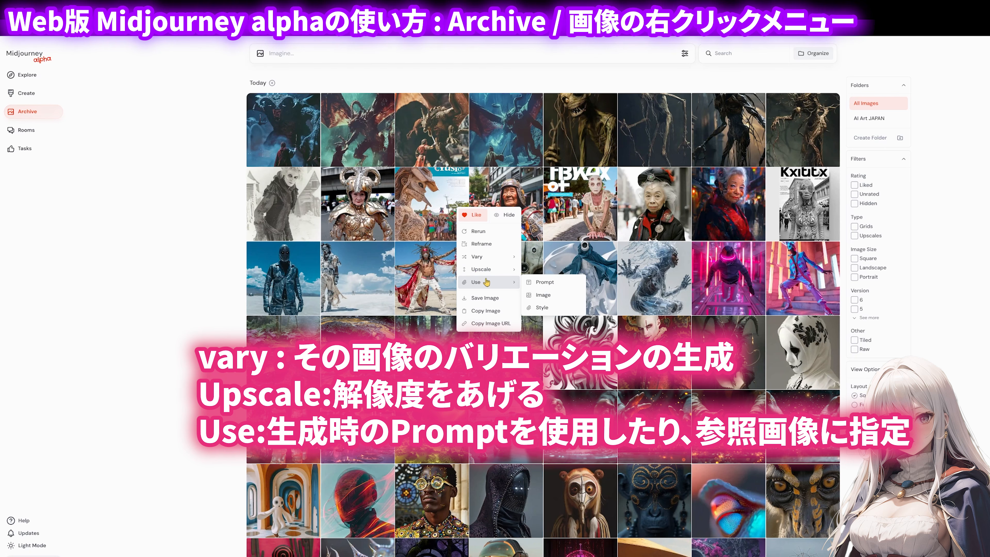
left_click(540, 283)
right_click(536, 286)
mouse_move(492, 283)
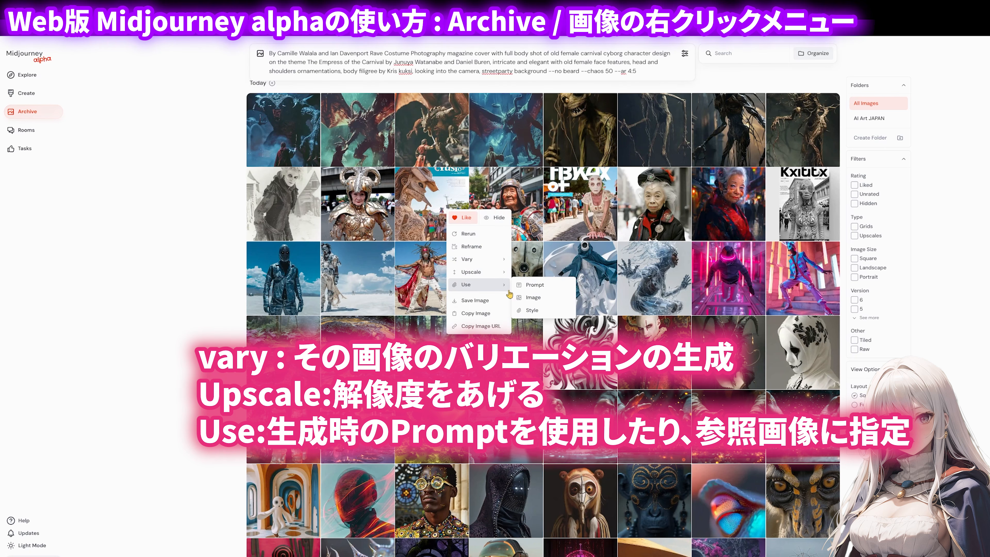
left_click(525, 303)
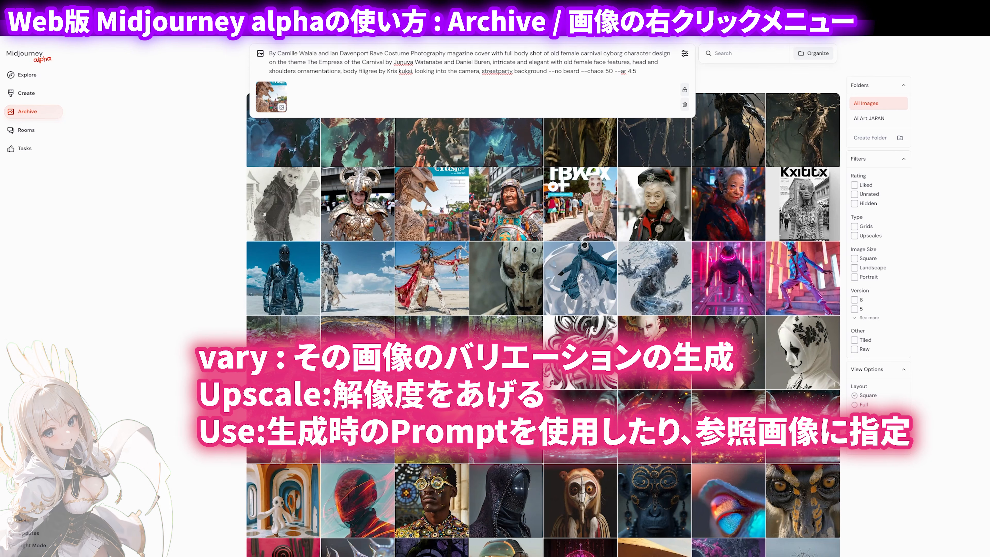
- Save the carnival cyborg cover image and open it in the detail view
right_click(430, 219)
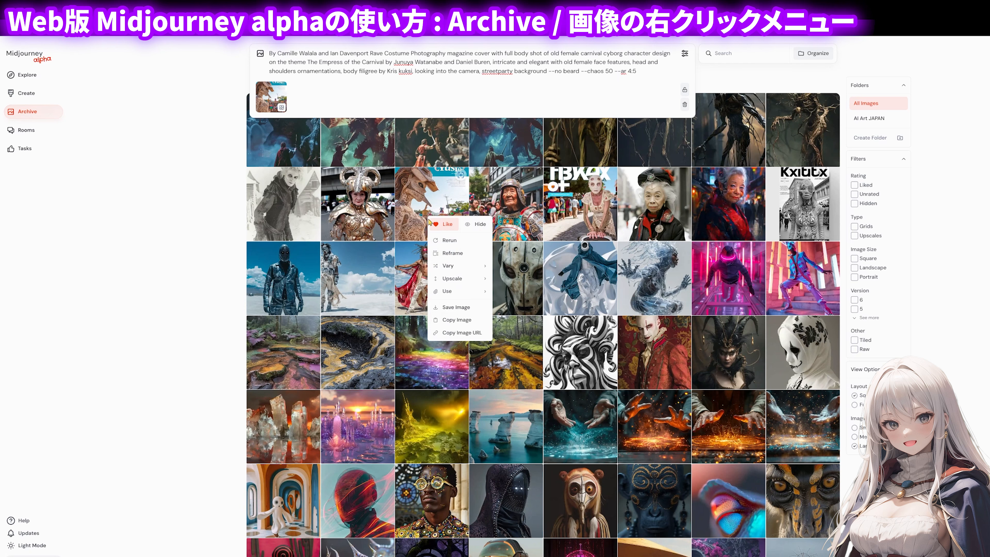
left_click(464, 308)
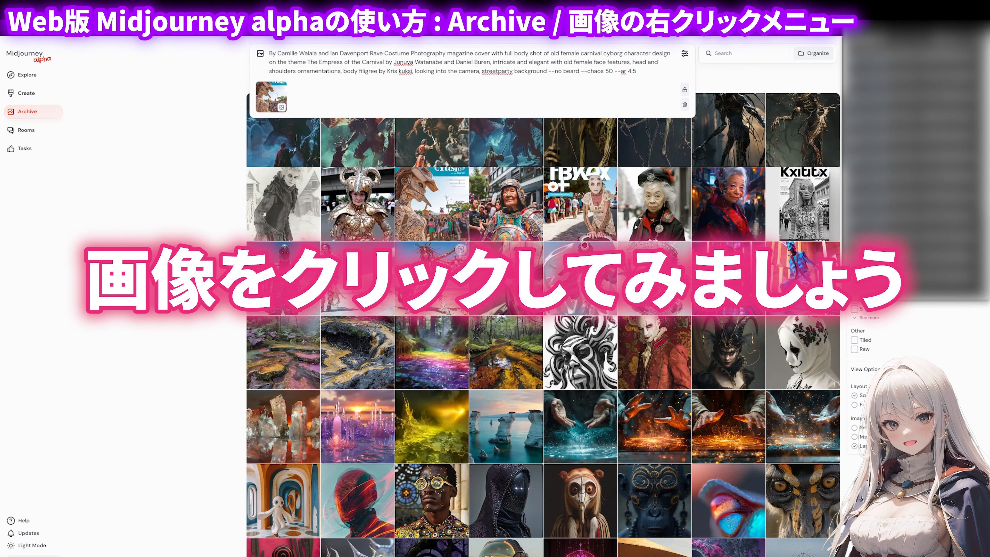
left_click(432, 230)
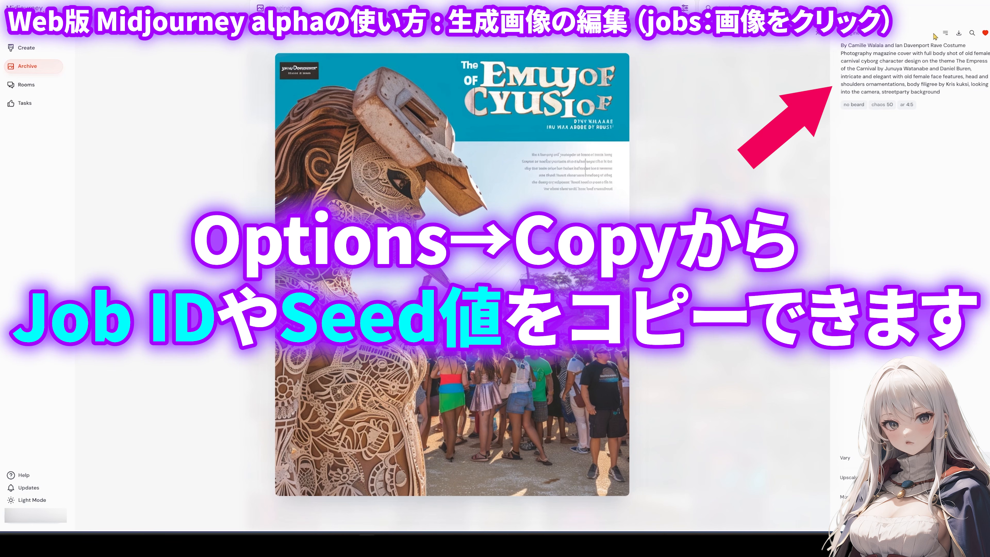
- View the cover image's copy options and generate a Strong variation of it
left_click(946, 33)
mouse_move(933, 55)
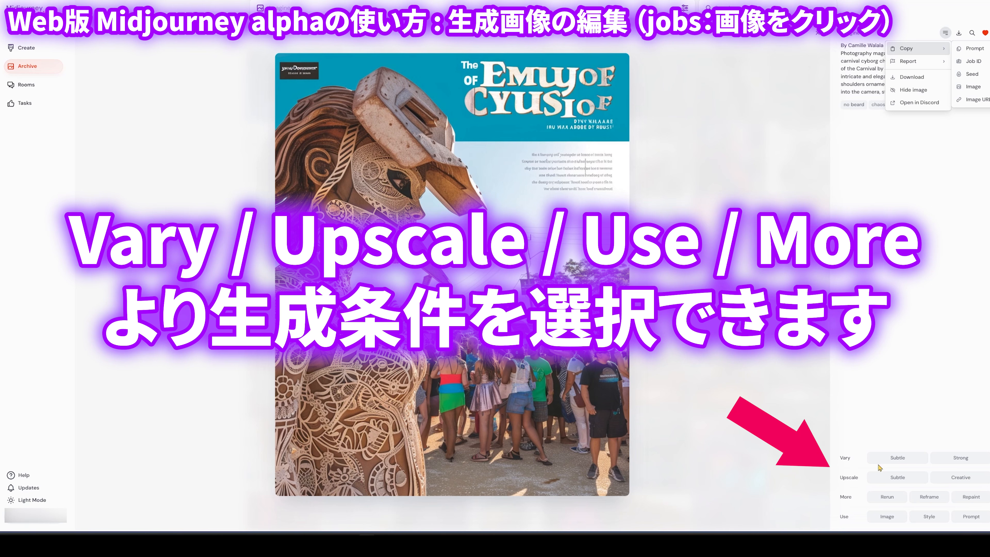
left_click(908, 462)
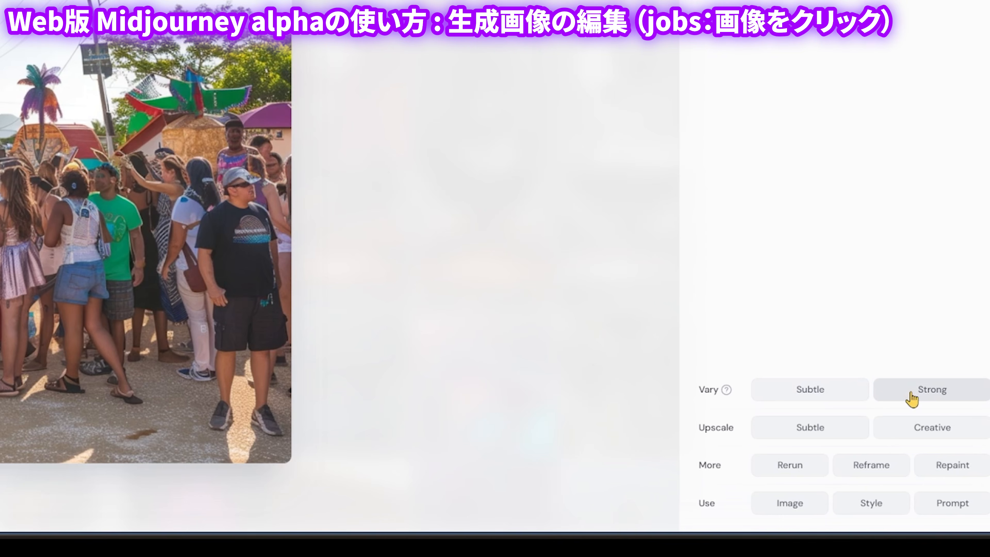
left_click(950, 461)
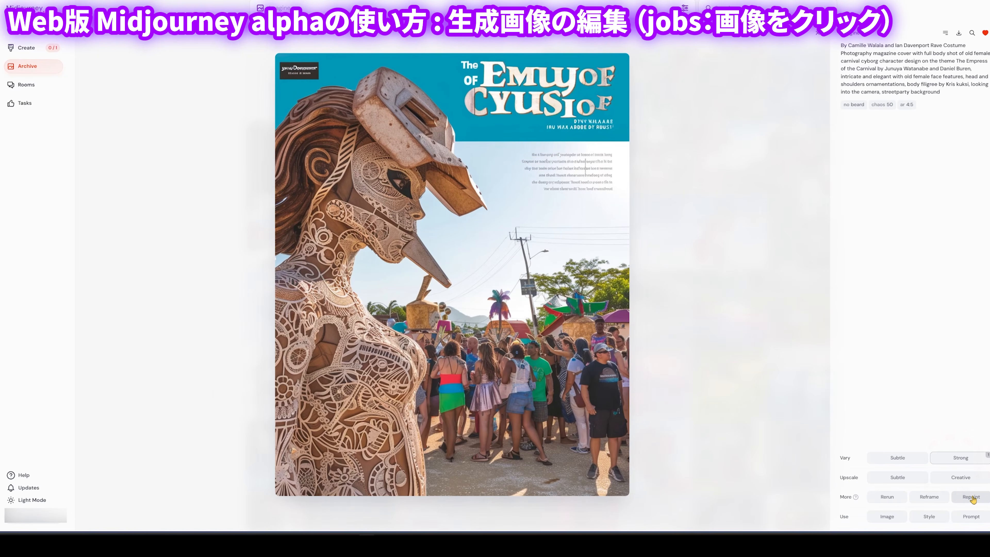
- Open Repaint for the cover image and mask the figure's head and helmet and the magazine title area
left_click(971, 497)
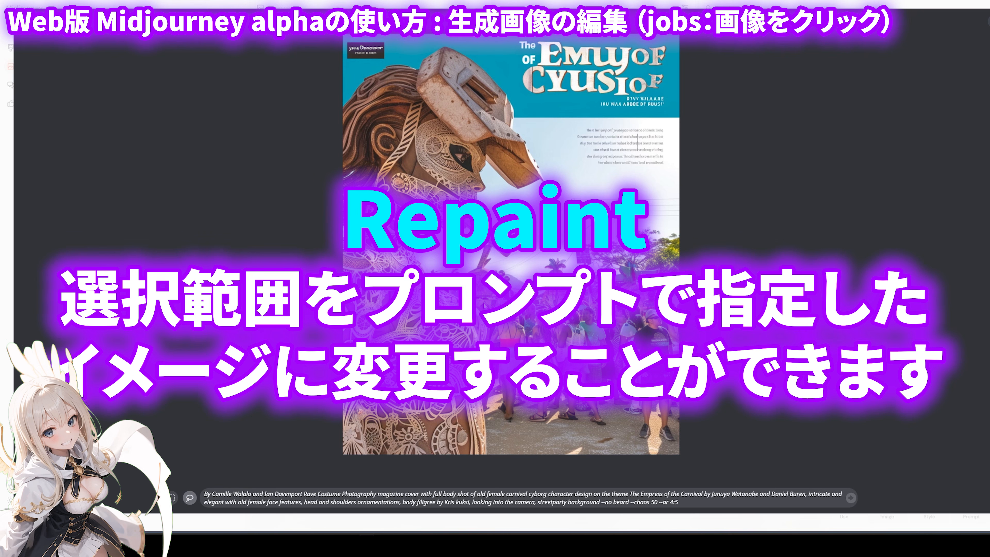
mouse_move(431, 203)
left_mouse_down()
mouse_move(374, 78)
mouse_move(507, 109)
mouse_move(544, 179)
mouse_move(478, 204)
mouse_move(484, 242)
left_mouse_up()
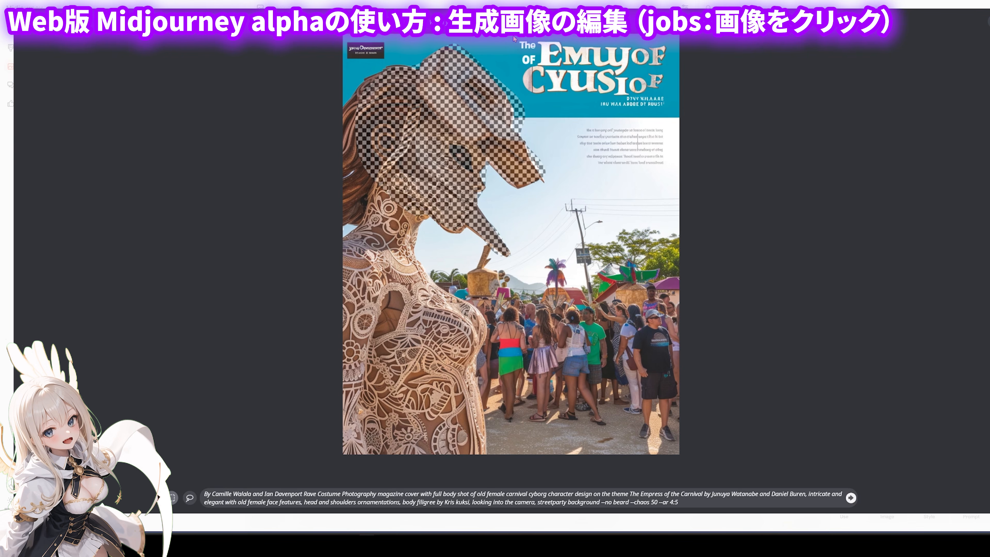
left_click_drag(514, 38, 674, 114)
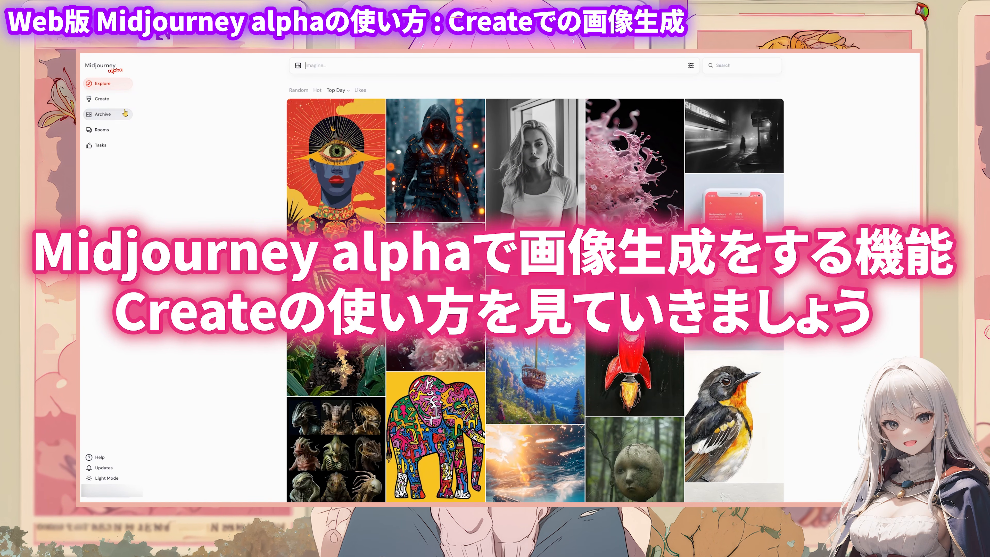
- Open the Create page and show the image generation settings for the prompt
left_click(113, 101)
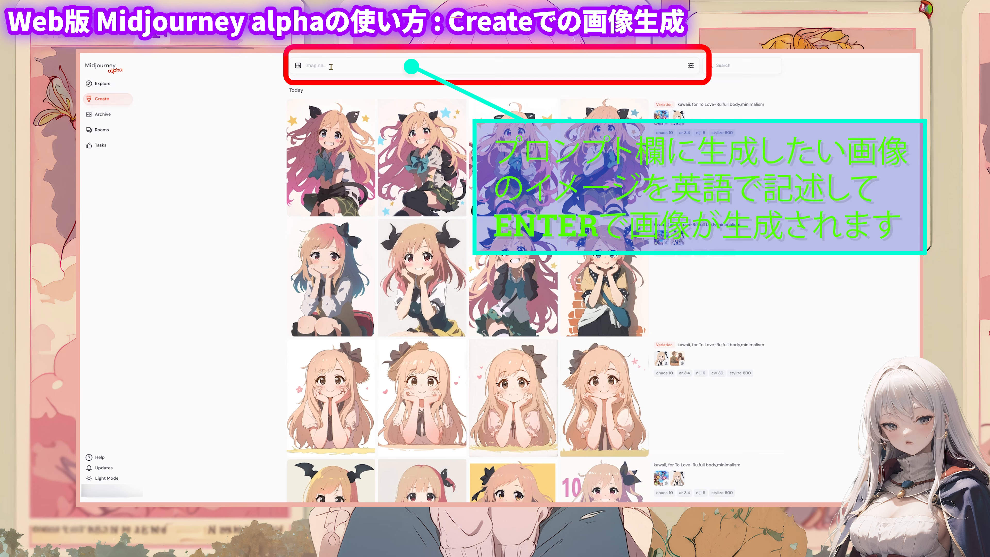
left_click(334, 67)
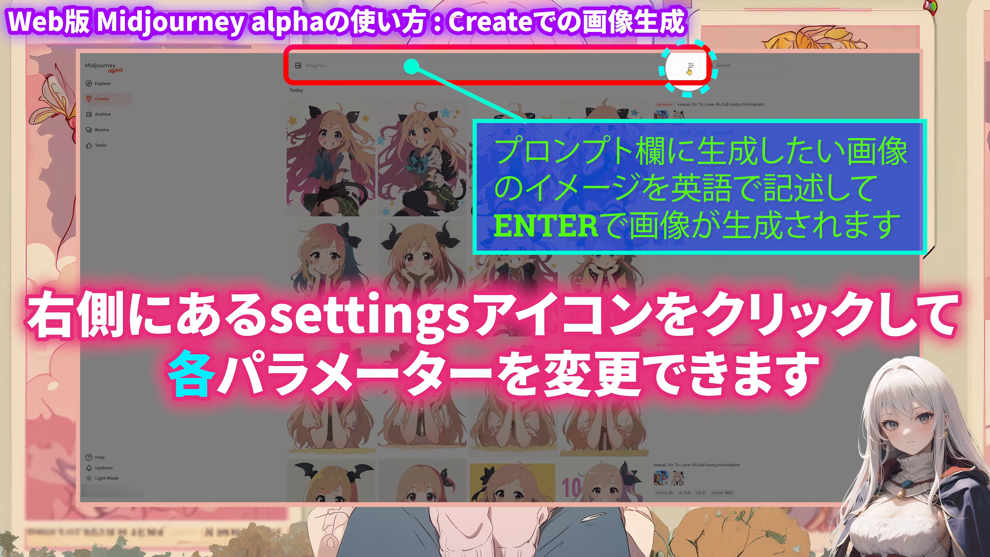
left_click(689, 69)
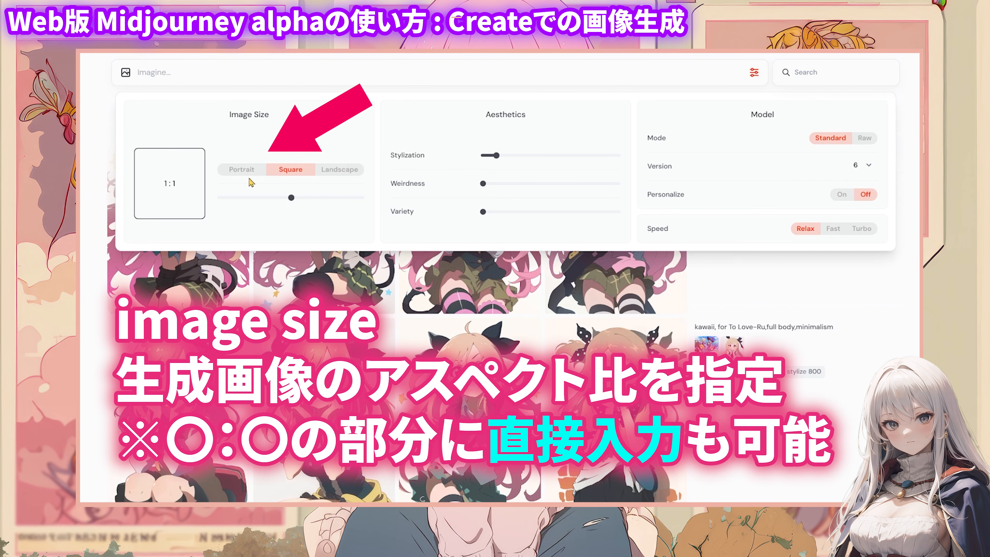
- Try the Portrait and Square image sizes and choose Landscape with a 4:3 ratio
left_click(242, 172)
left_click(290, 171)
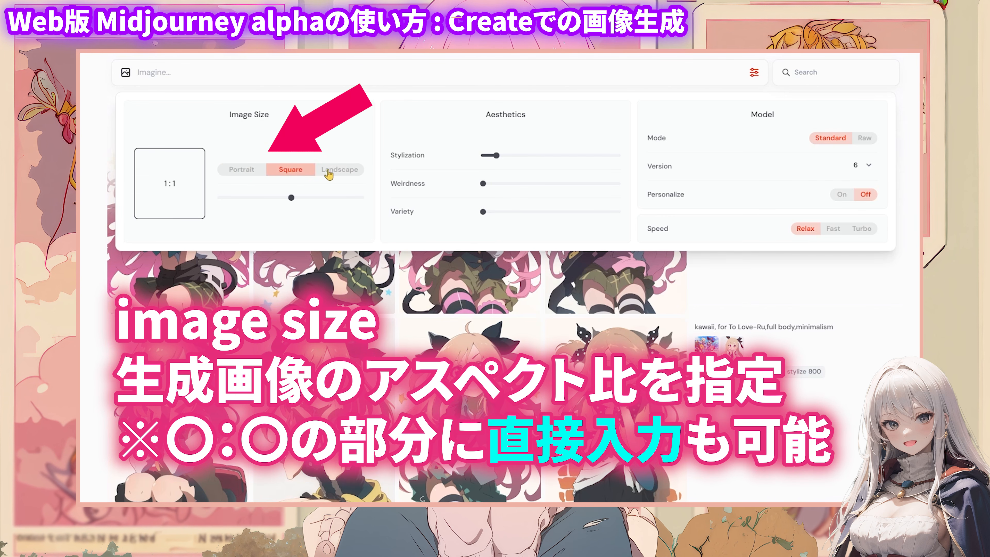
left_click(336, 171)
mouse_move(321, 196)
left_mouse_down()
mouse_move(360, 197)
mouse_move(197, 198)
mouse_move(309, 207)
mouse_move(319, 198)
left_mouse_up()
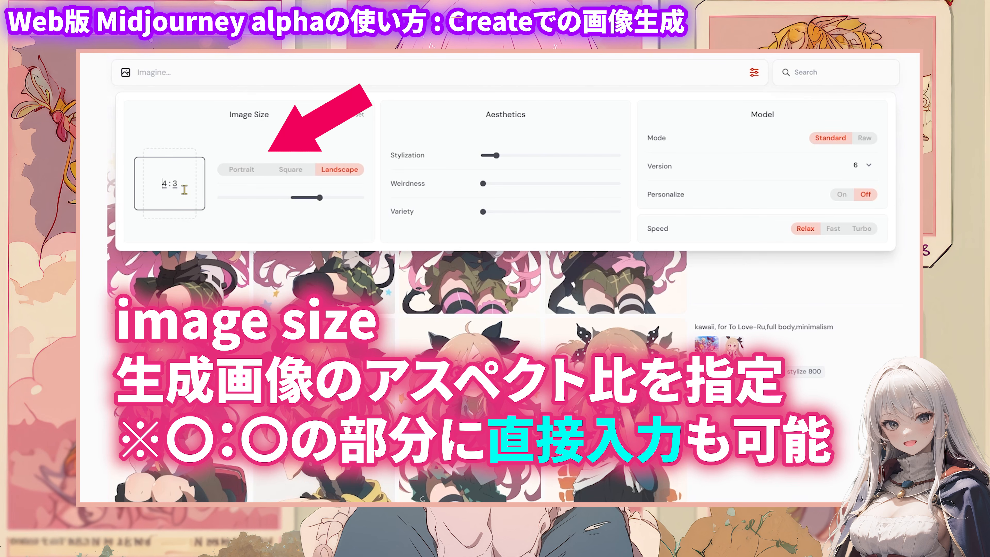
- Try a custom 16:3 aspect ratio and reset the image size to its default
type("416")
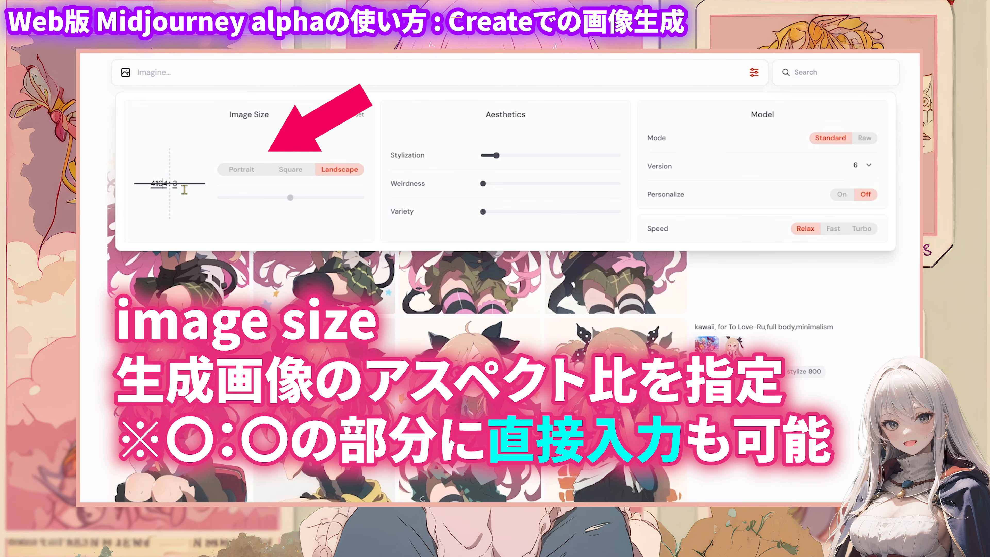
key("BackSpace")
key("BackSpace")
key("BackSpace")
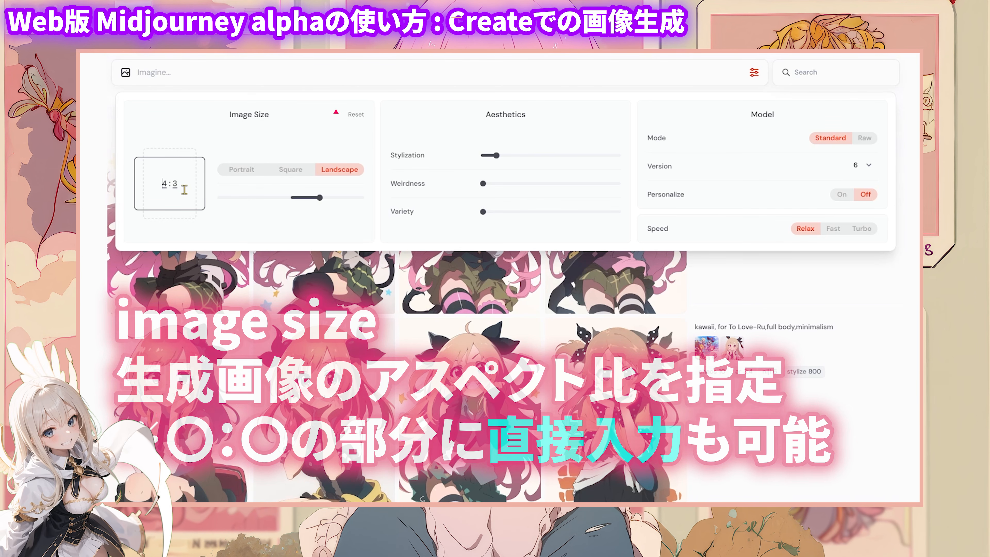
key("Delete")
type("16")
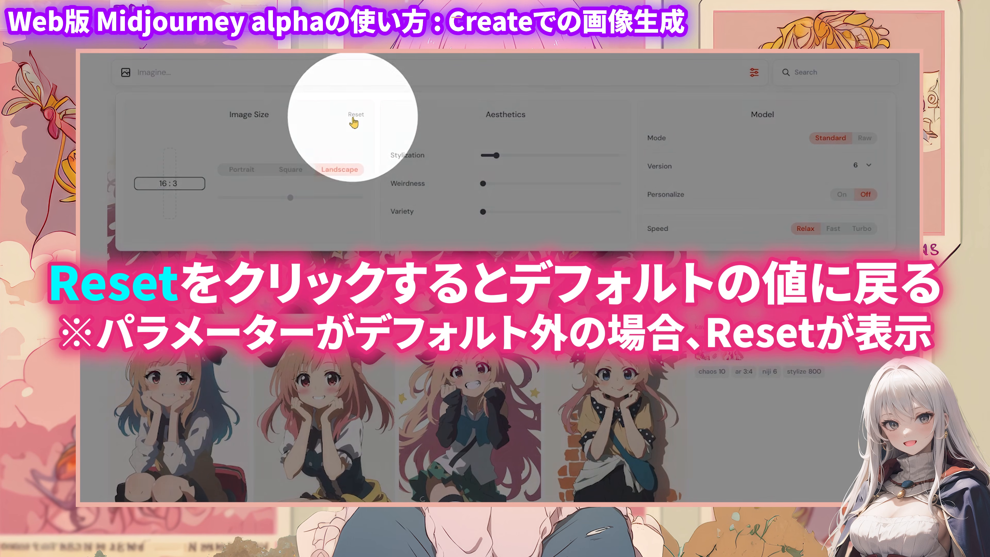
left_click(354, 116)
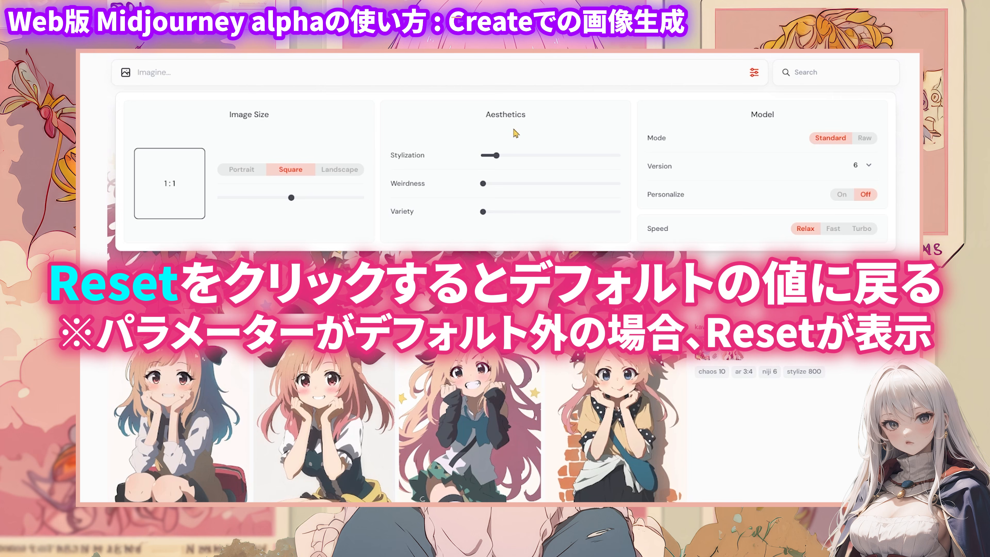
- Try Stylization and Weirdness at 300, adjust Variety, and return all three aesthetics settings to their defaults
mouse_move(500, 156)
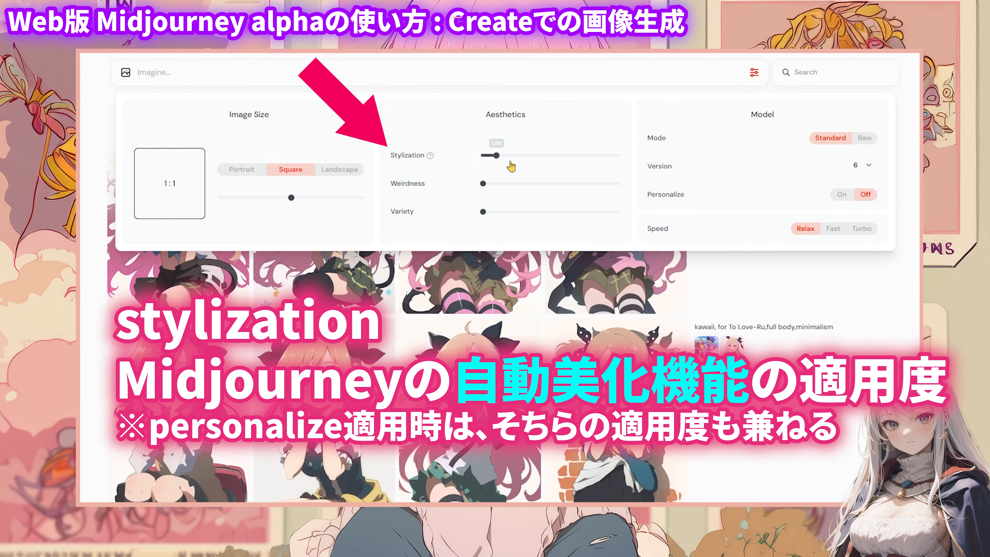
mouse_move(506, 162)
left_mouse_down()
mouse_move(624, 165)
mouse_move(480, 170)
mouse_move(497, 170)
left_mouse_up()
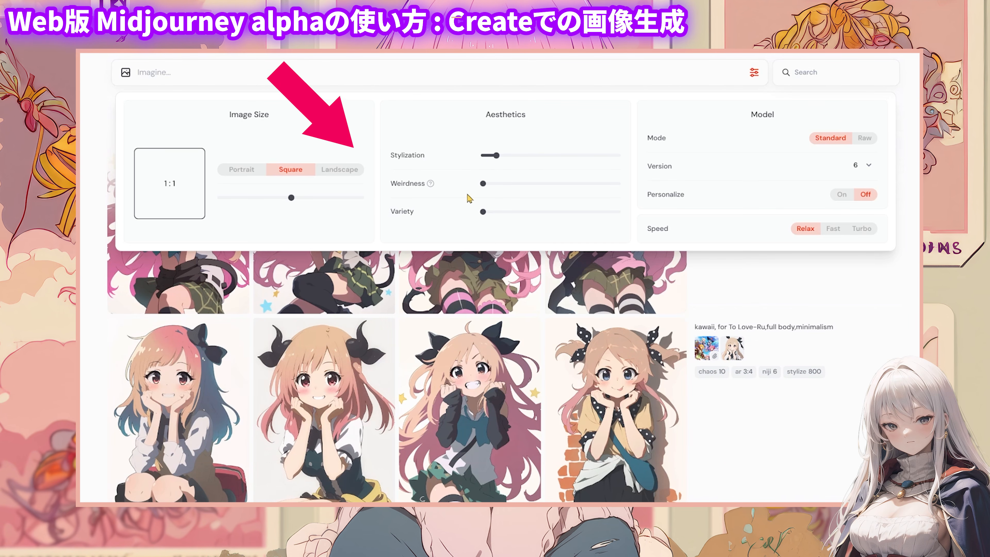
mouse_move(483, 190)
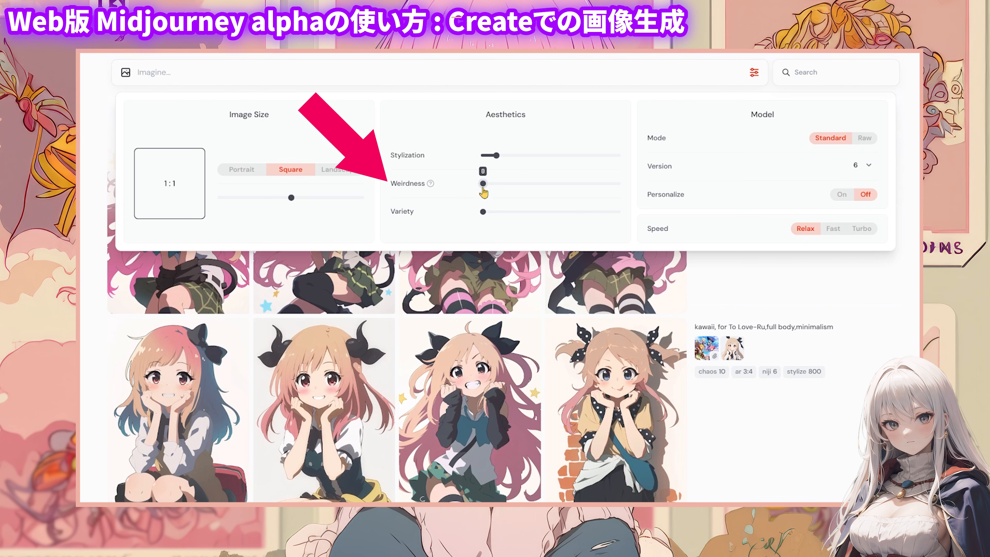
left_click_drag(482, 190, 524, 156)
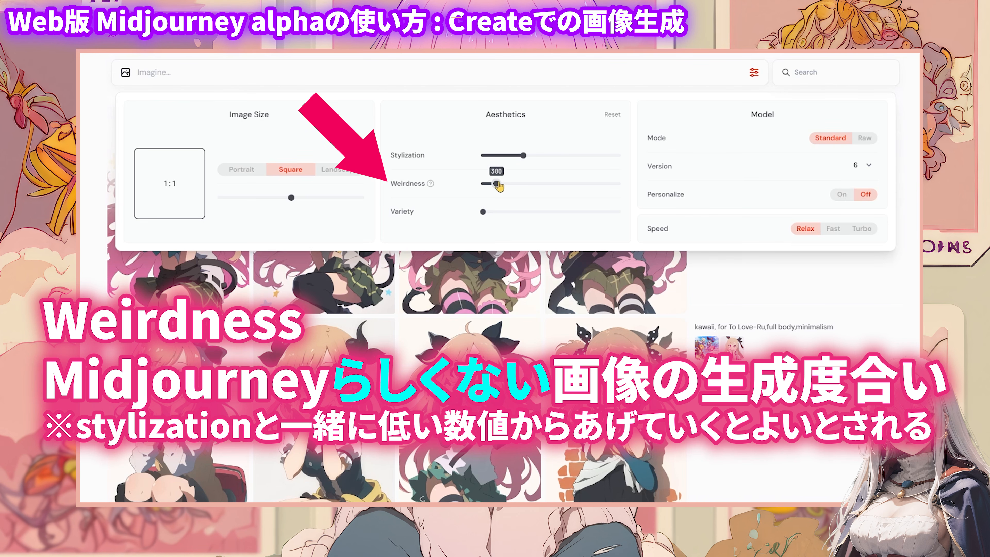
mouse_move(523, 164)
mouse_move(503, 186)
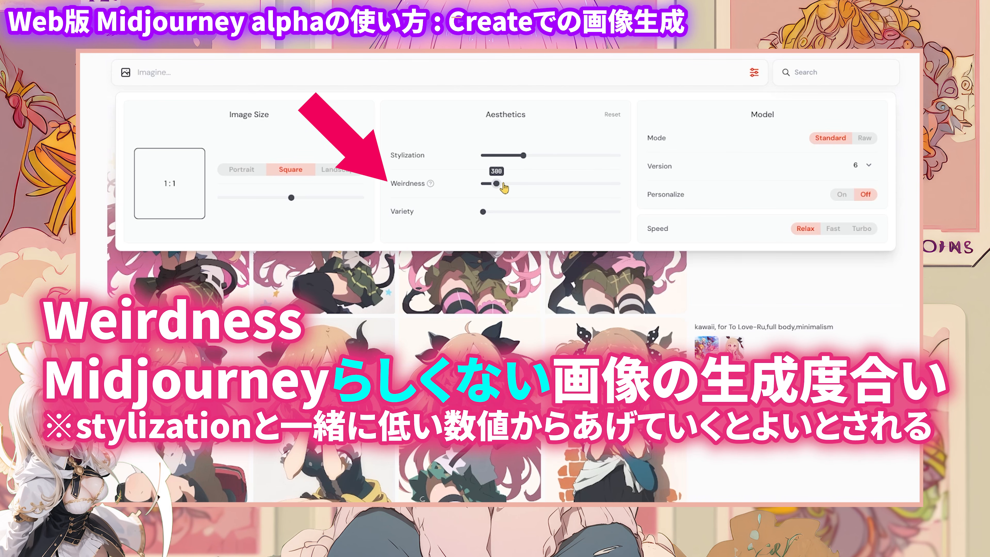
left_click_drag(498, 183, 482, 184)
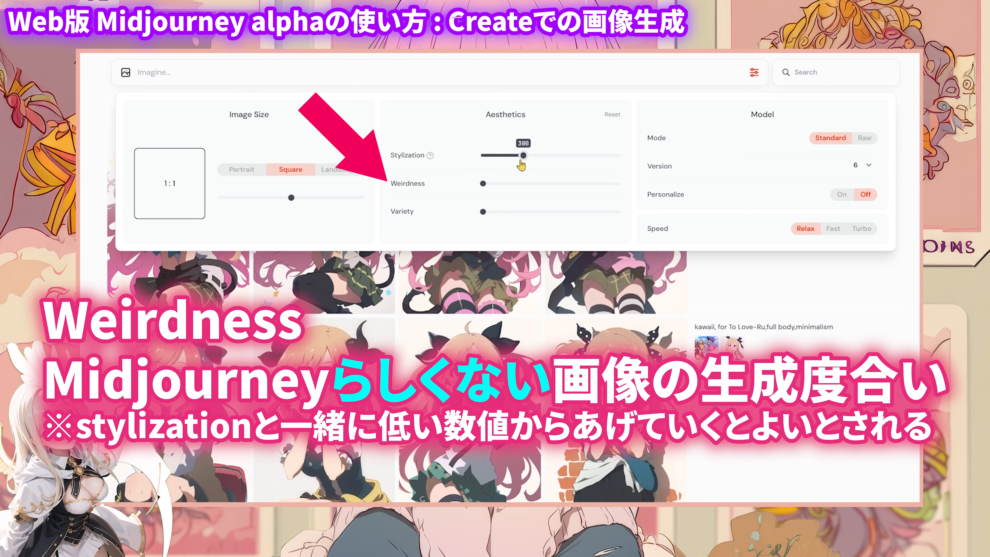
left_click_drag(523, 155, 502, 163)
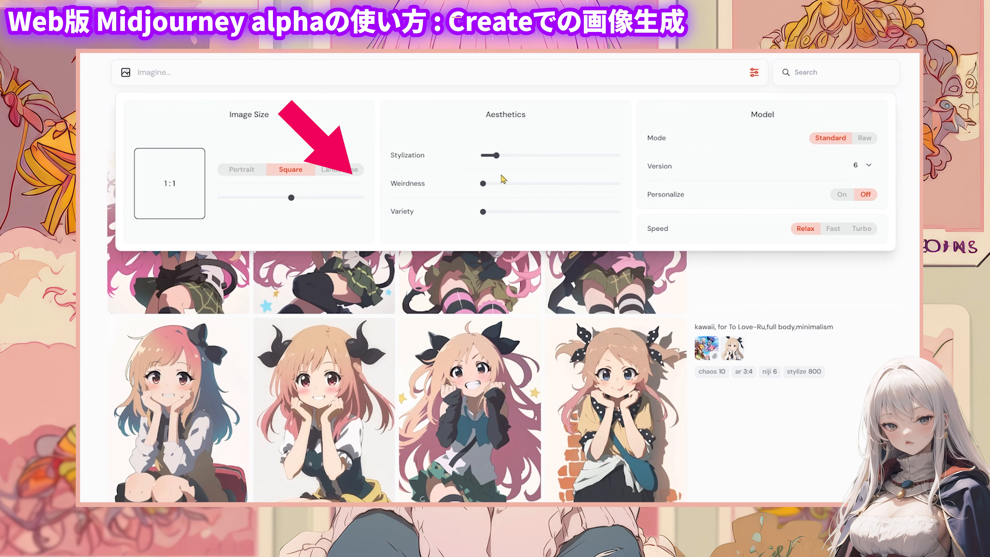
mouse_move(499, 214)
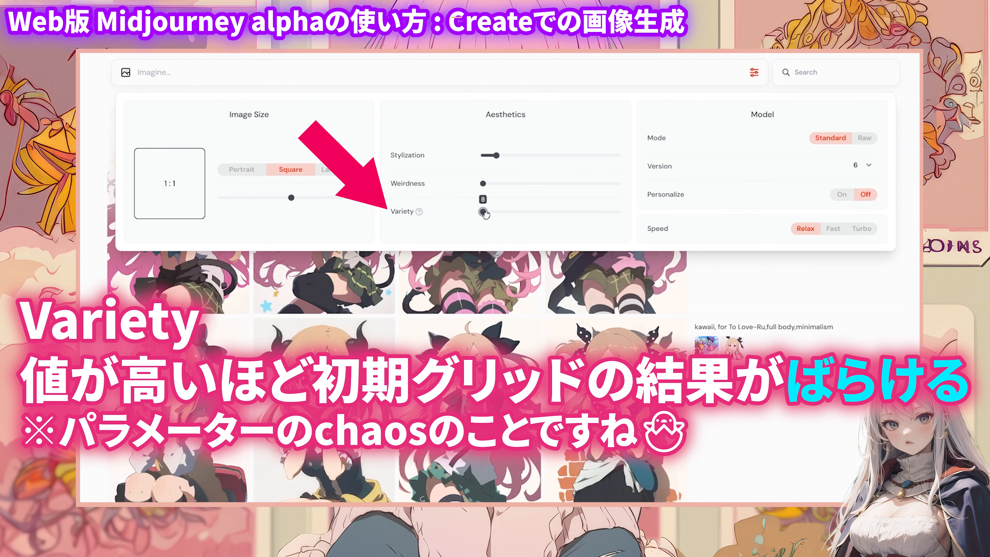
mouse_move(485, 214)
left_mouse_down()
mouse_move(624, 218)
mouse_move(484, 225)
left_mouse_up()
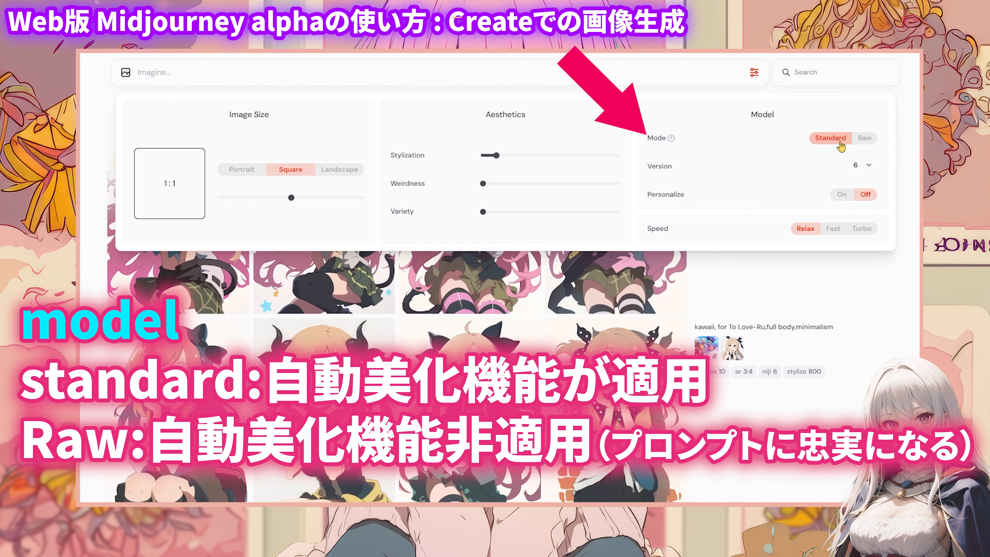
- Set the model mode to Raw
left_click(862, 140)
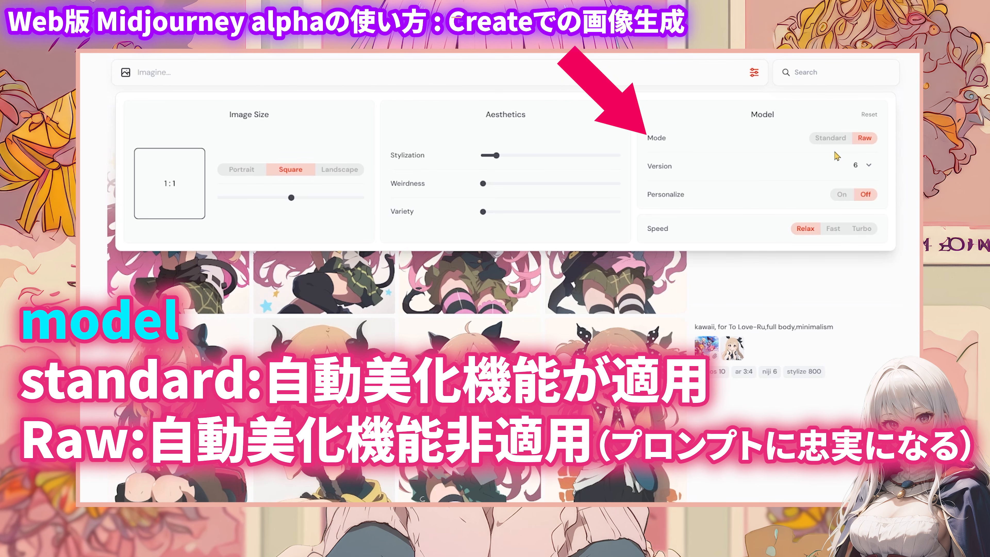
- Compare the Standard and Raw model modes and leave the mode on Standard
left_click(832, 143)
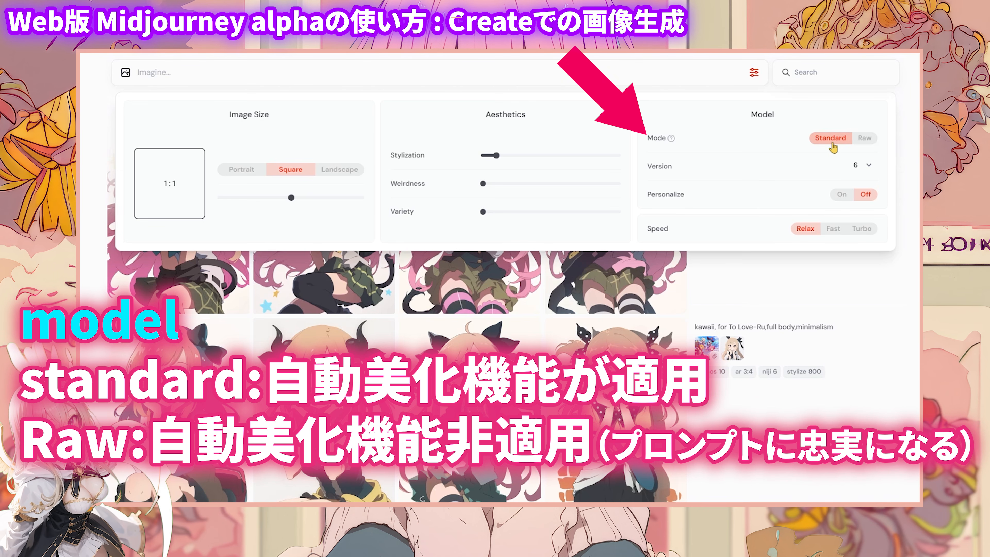
left_click(860, 145)
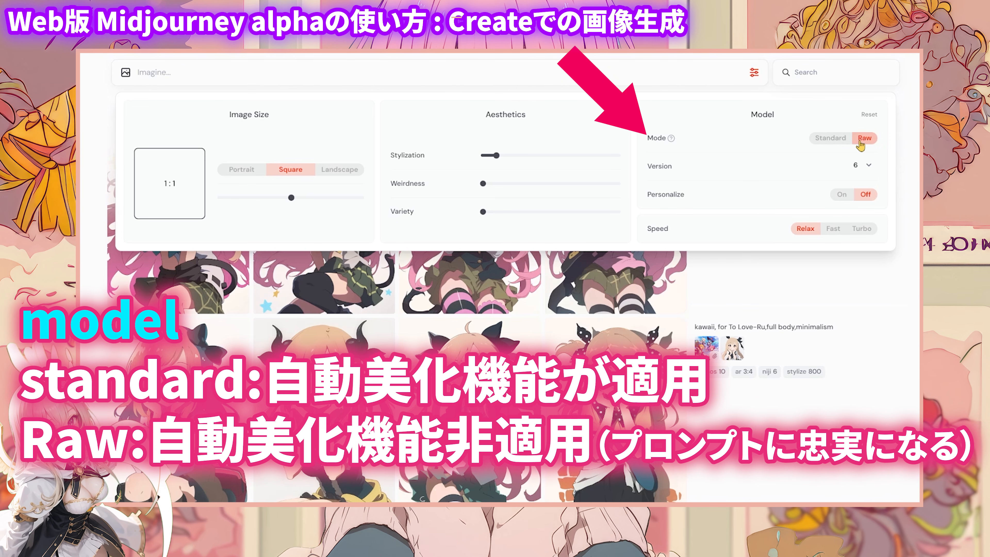
left_click(834, 142)
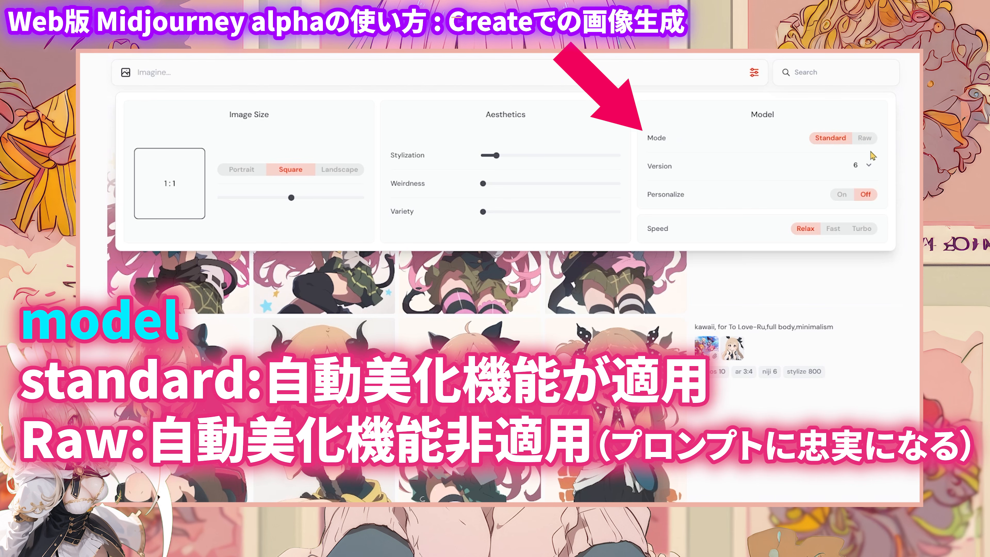
- Look through the available model versions and set the version to Niji 6
left_click(870, 166)
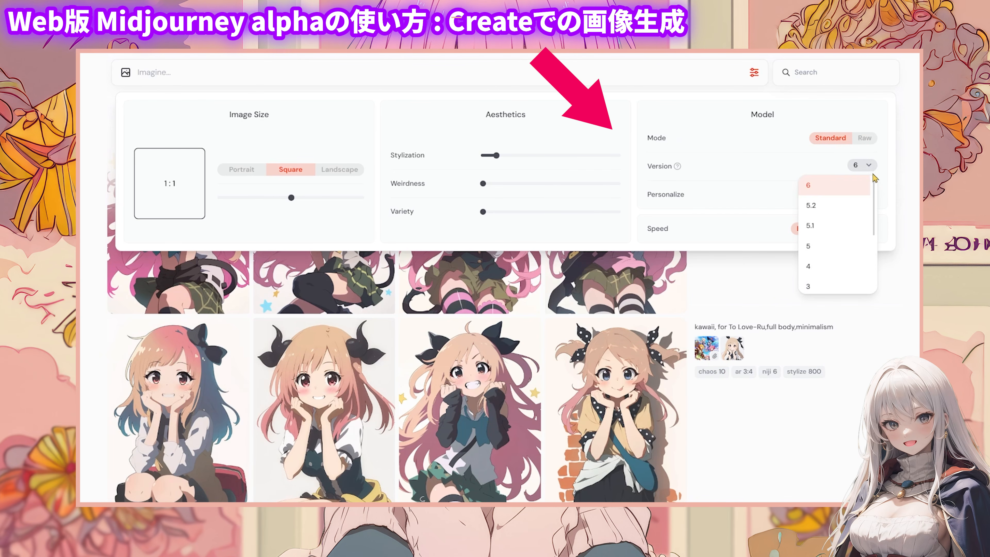
scroll(873, 190, "down", 5)
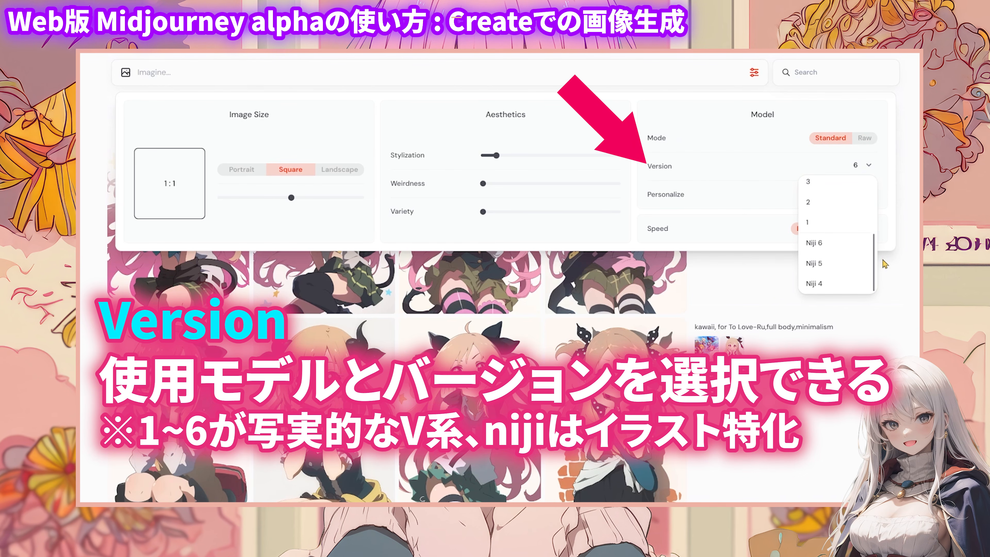
left_click_drag(877, 236, 882, 197)
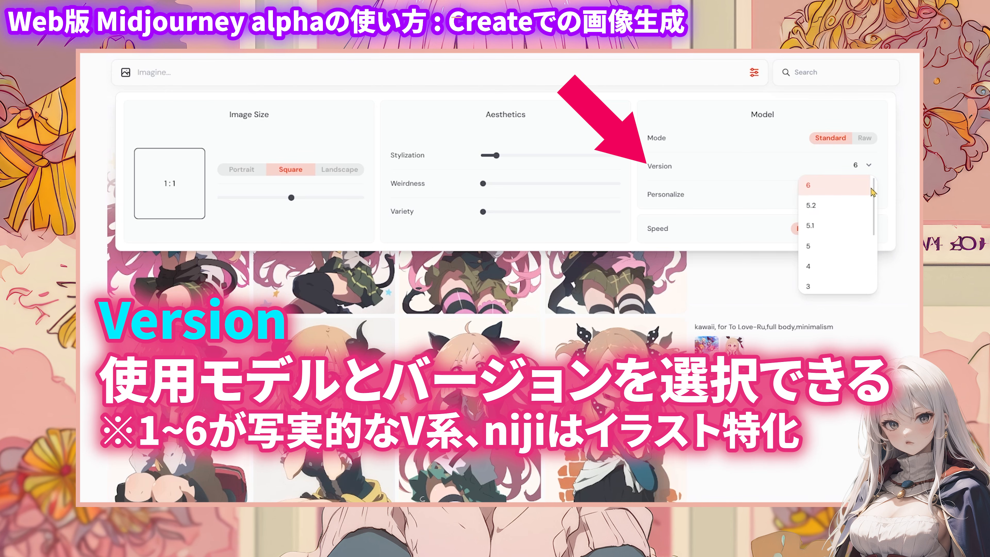
scroll(829, 211, "down", 3)
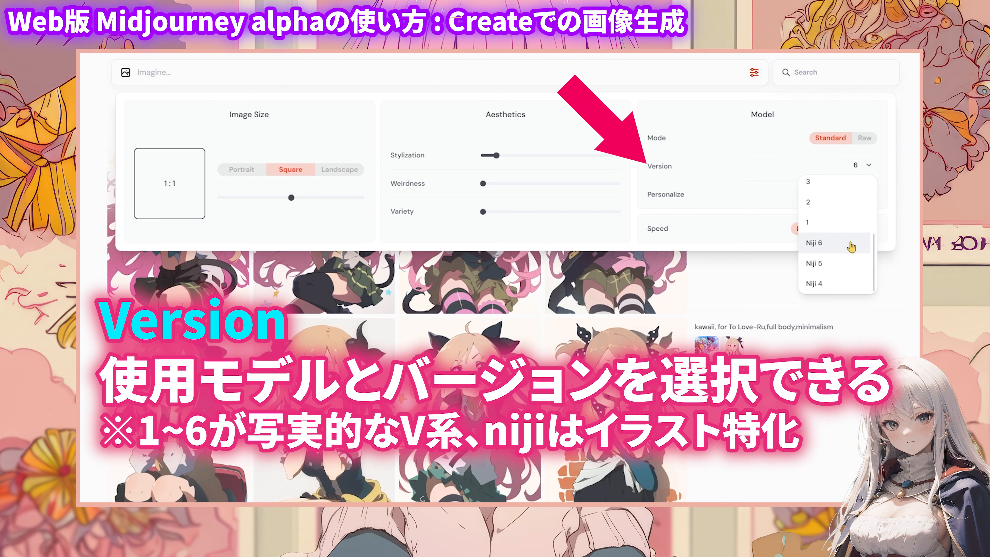
left_click(863, 249)
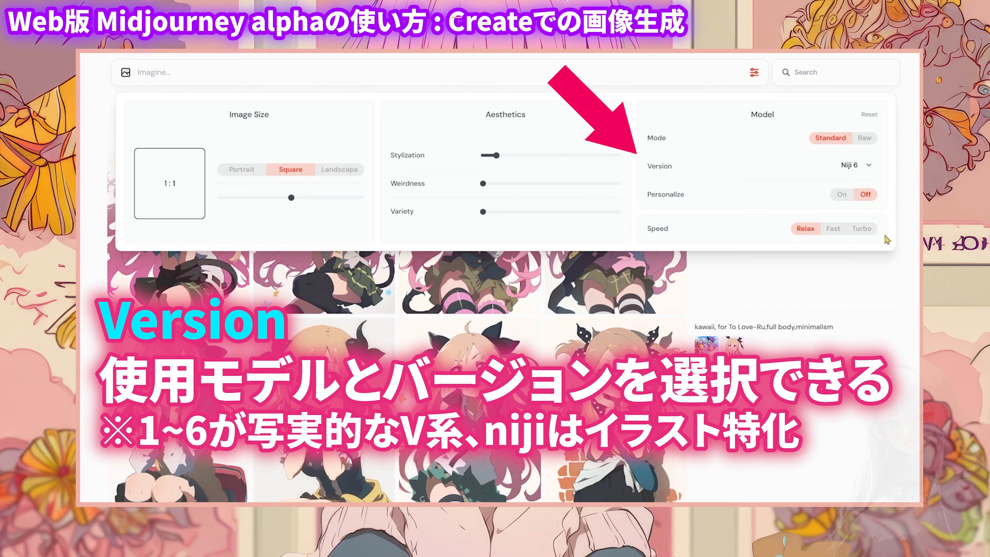
- Turn Personalize on, try switching the version to Niji 6, and turn Personalize on again
left_click(844, 200)
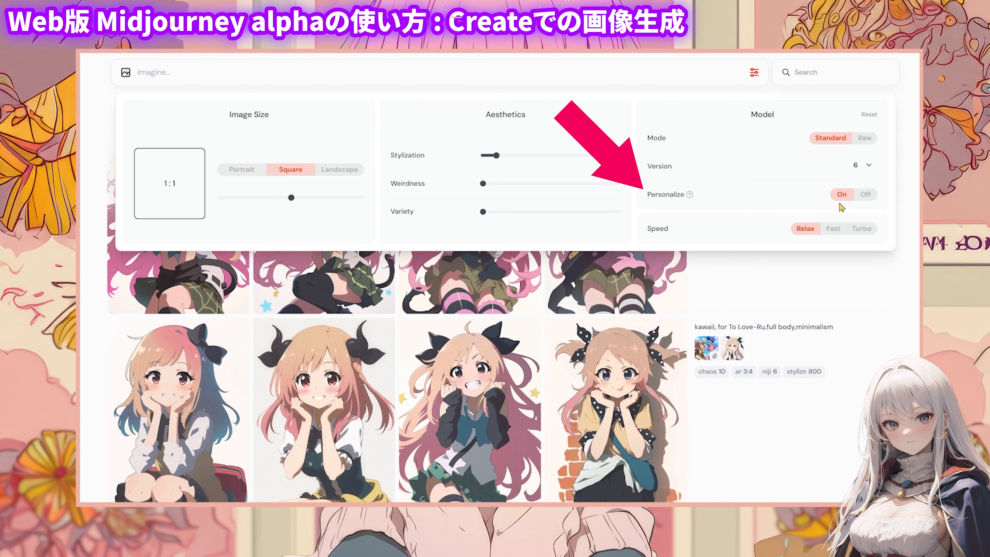
left_click(870, 167)
scroll(838, 235, "down", 3)
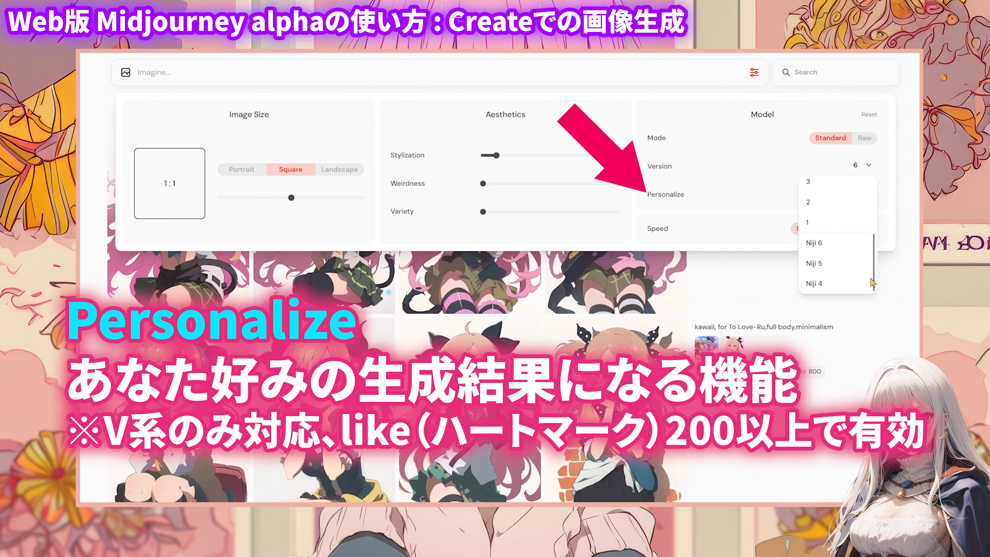
left_click(841, 244)
left_click(843, 195)
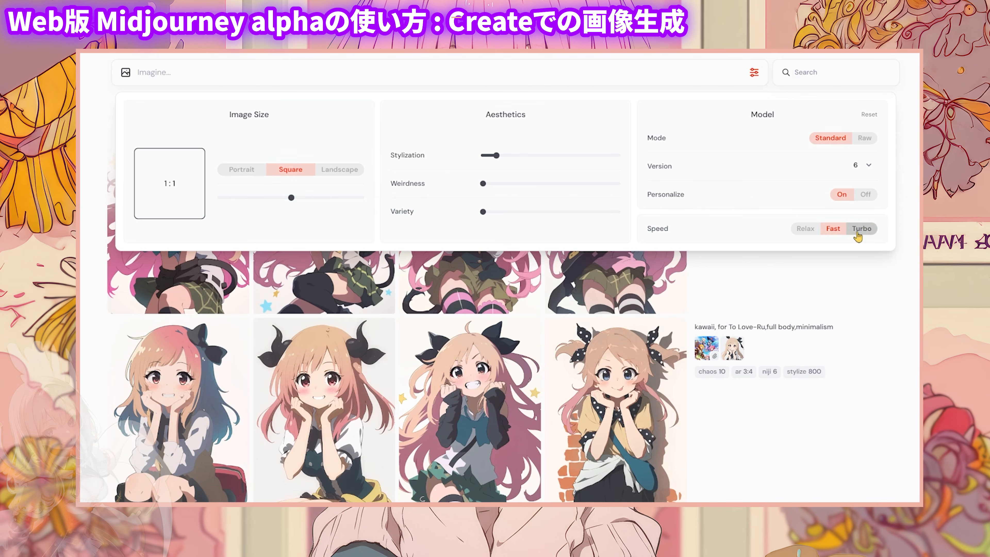
- Try the Turbo and Fast generation speeds, return the speed to Relax, and close the generation settings
left_click(857, 234)
left_click(843, 229)
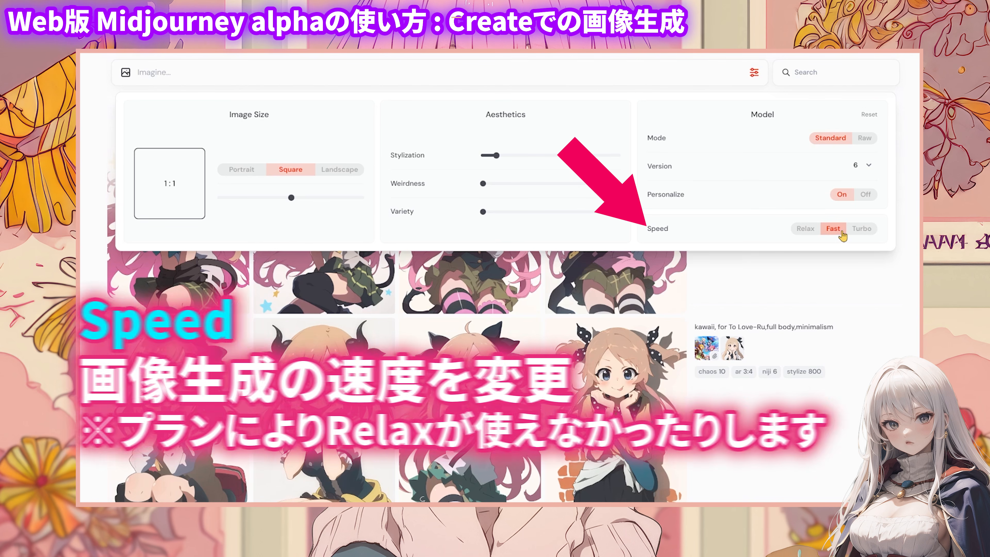
left_click(873, 233)
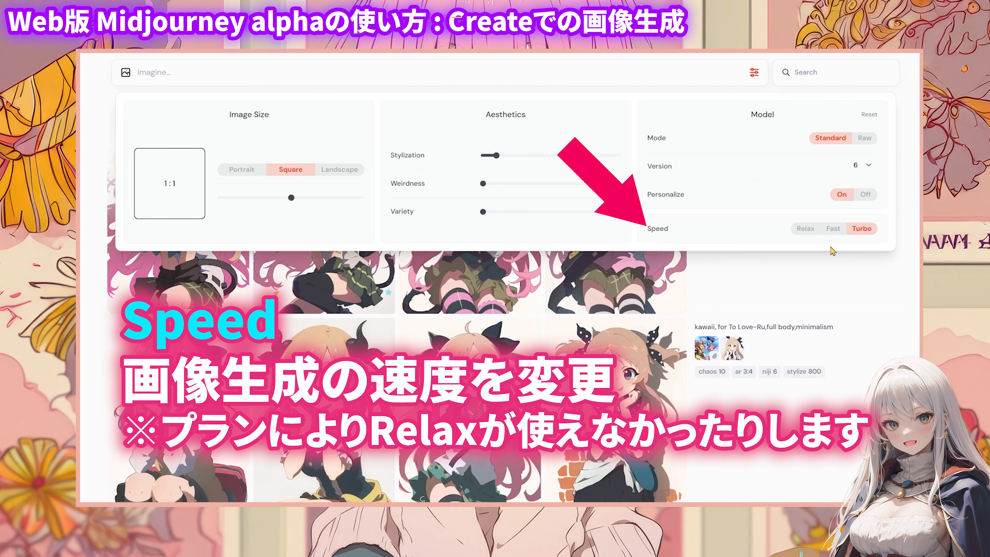
left_click(812, 235)
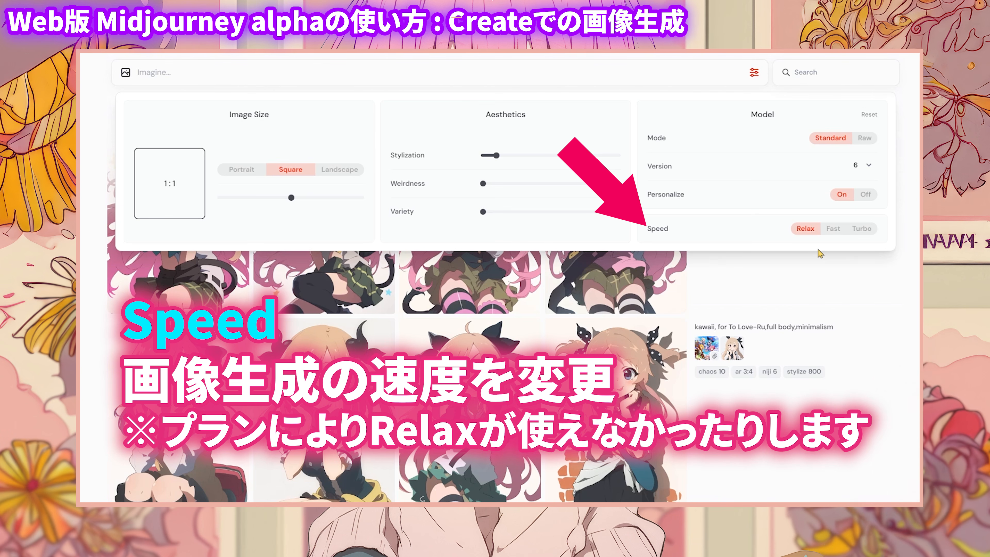
left_click(725, 291)
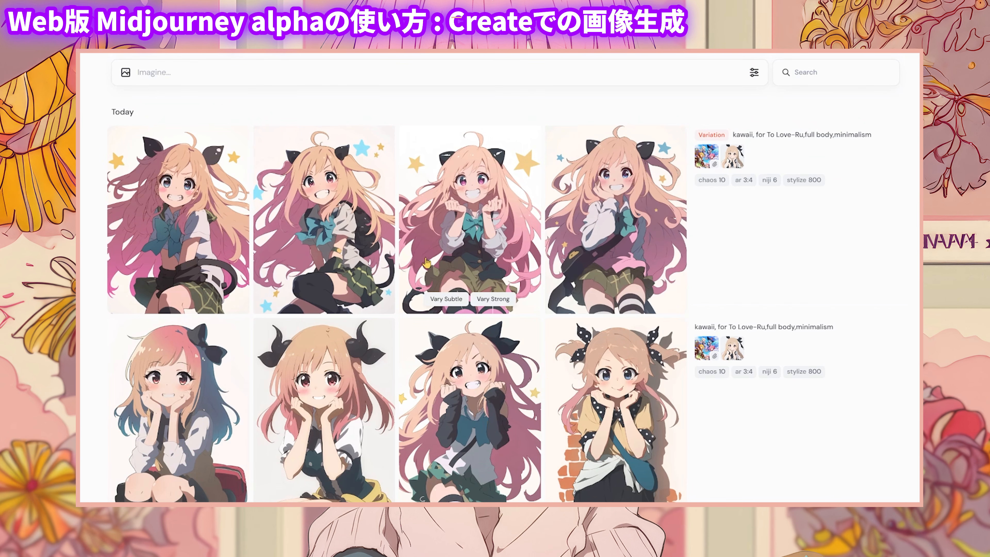
- Look through the generation history and examine the variation and job options of the newest image set
scroll(82, 384, "down", 5)
scroll(81, 384, "down", 5)
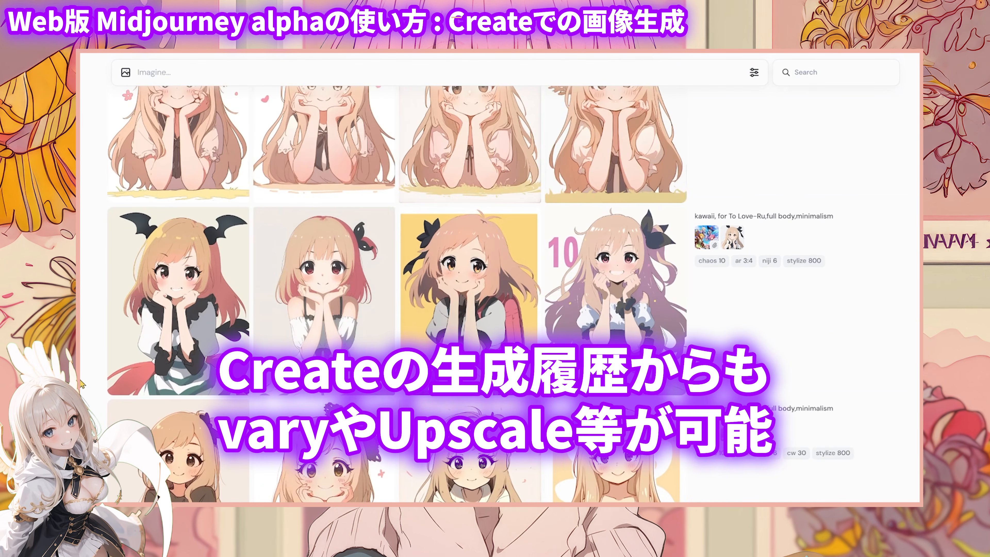
scroll(82, 385, "up", 6)
scroll(82, 385, "up", 4)
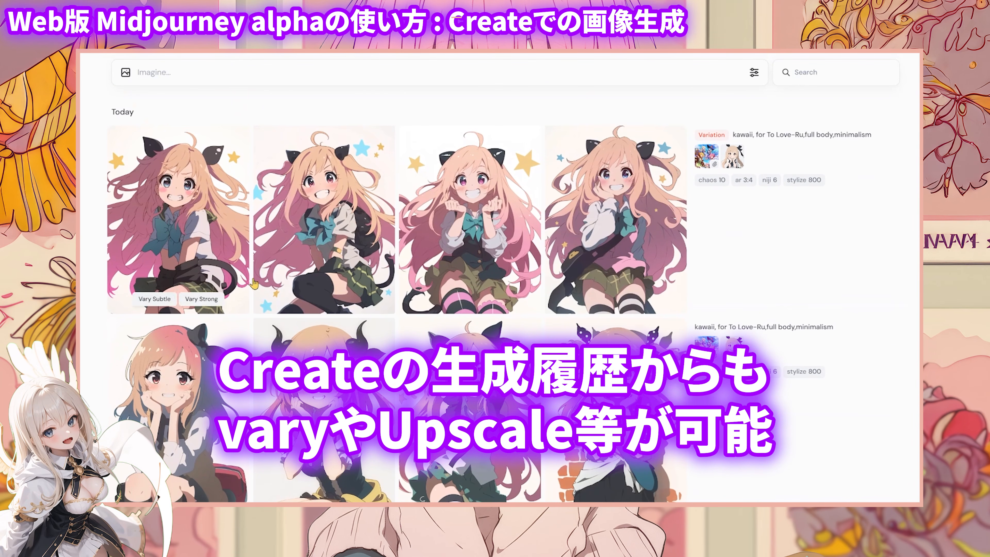
mouse_move(325, 250)
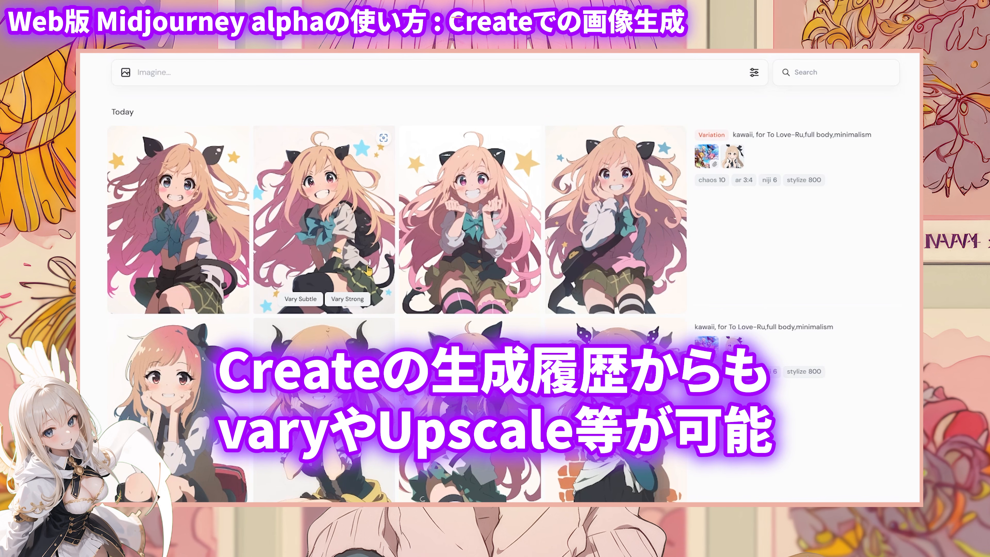
mouse_move(746, 222)
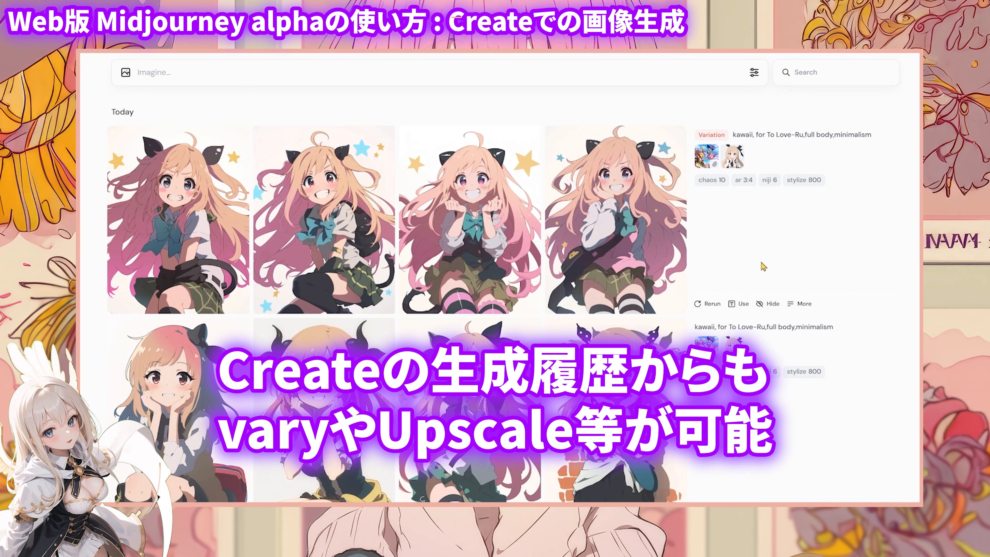
- Reuse the newest image set's prompt in the Imagine field and view its additional copy options
left_click(765, 141)
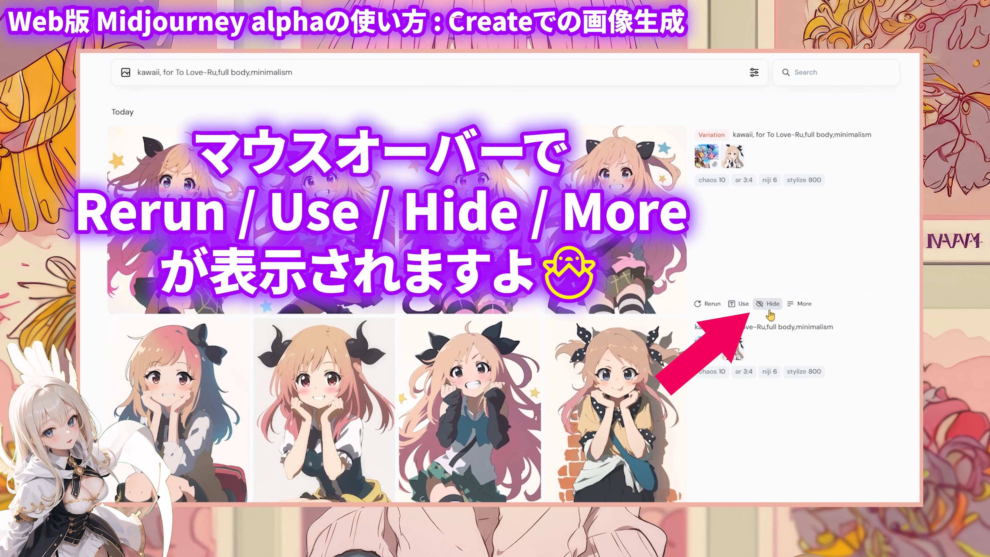
left_click(812, 305)
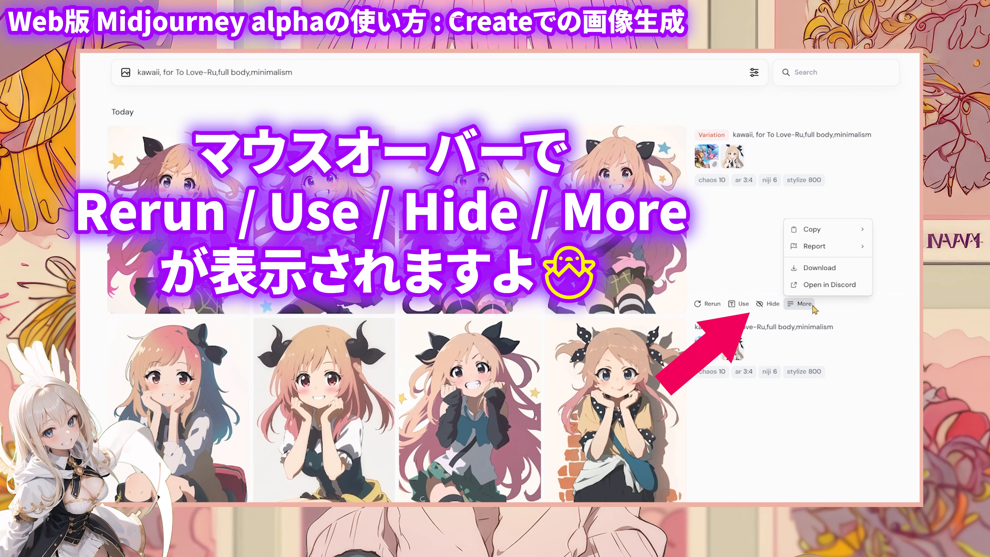
left_click(815, 232)
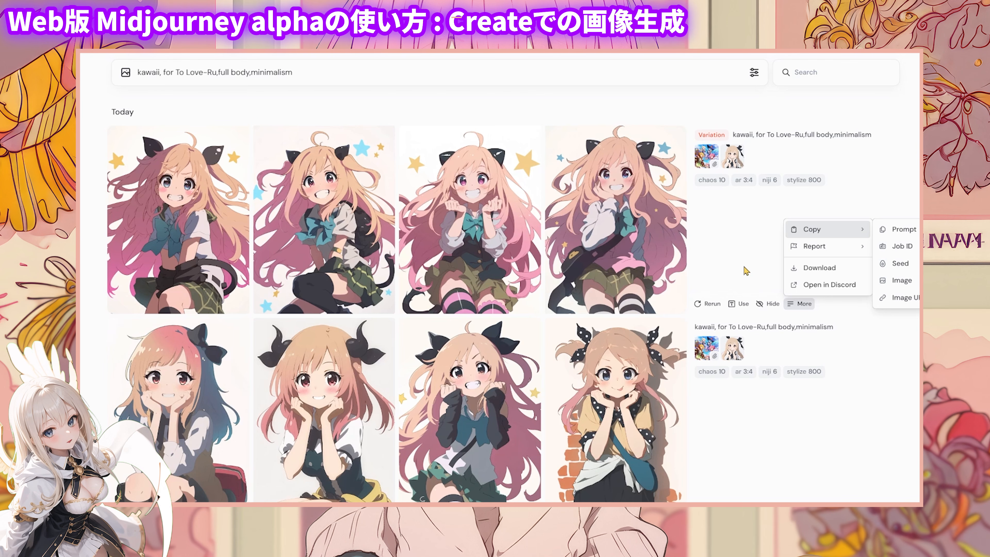
left_click(721, 183)
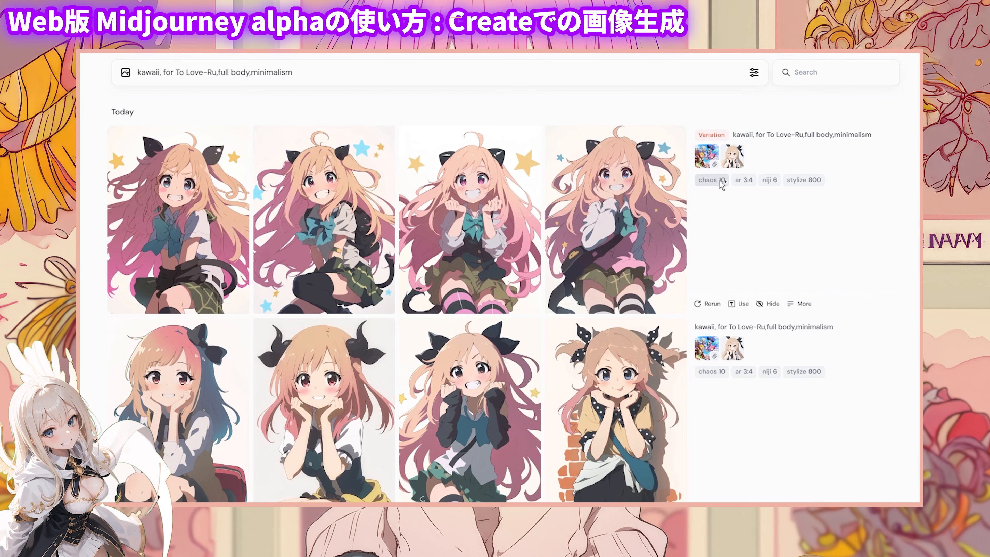
- Add the newest image set's parameters chaos 10, ar 3:4, niji 6 and stylize 800 to the prompt
left_click(721, 181)
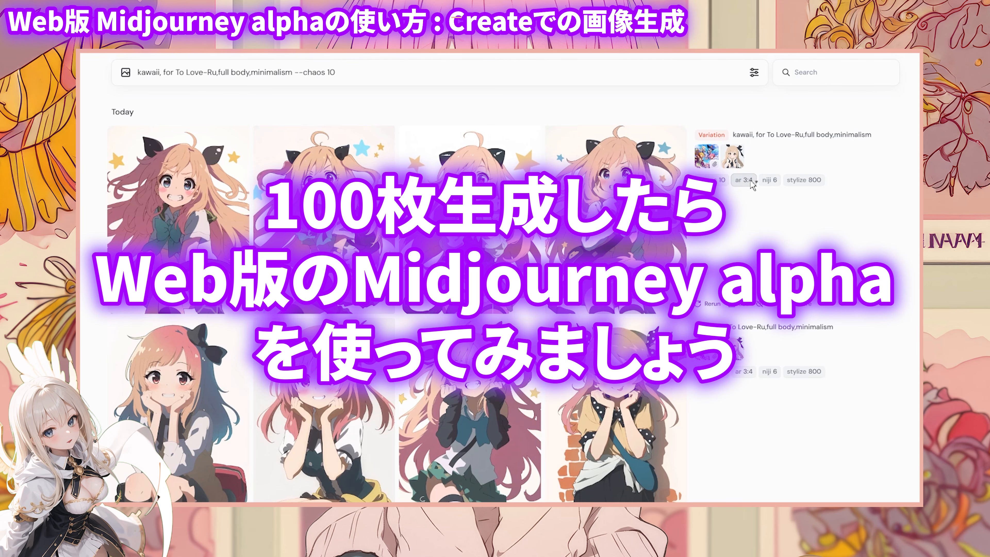
left_click(751, 181)
left_click(768, 181)
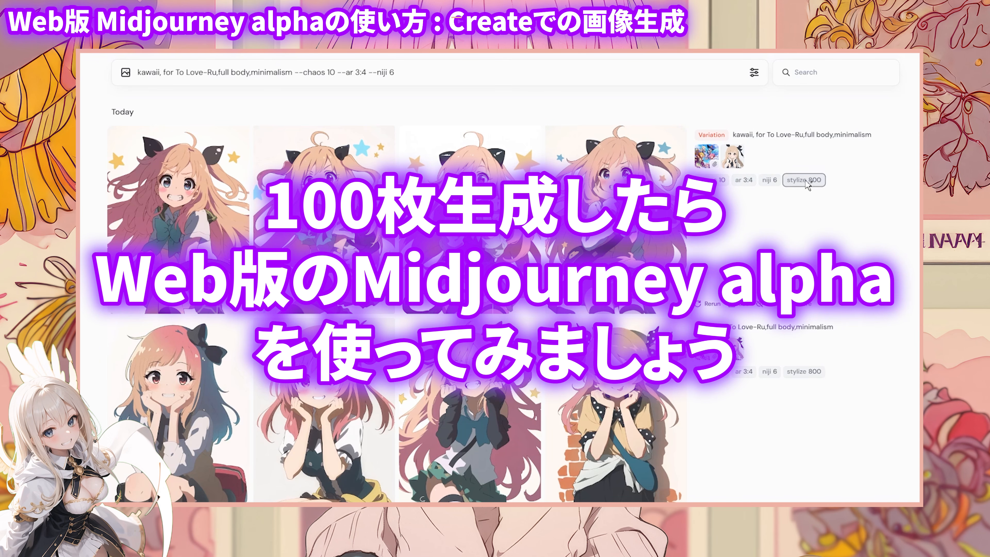
left_click(805, 180)
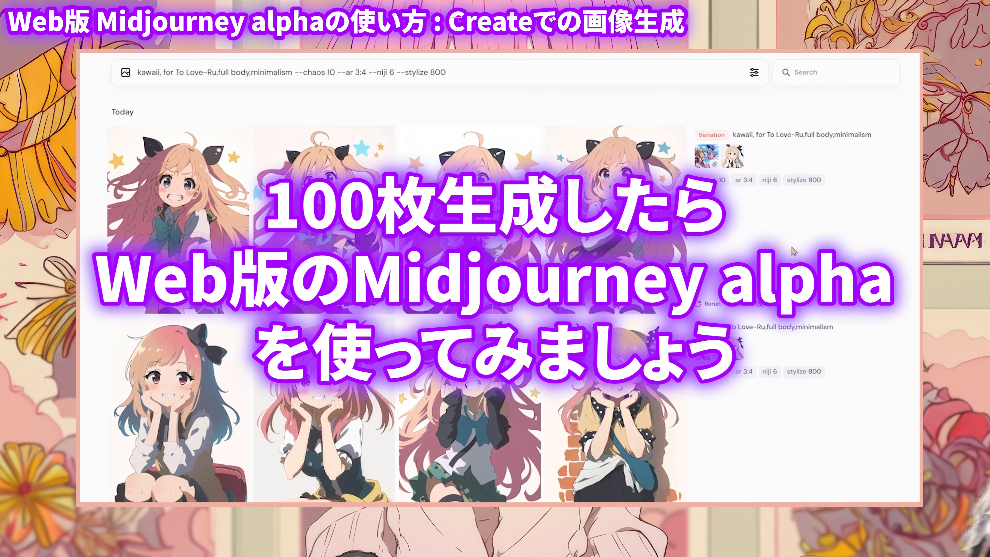